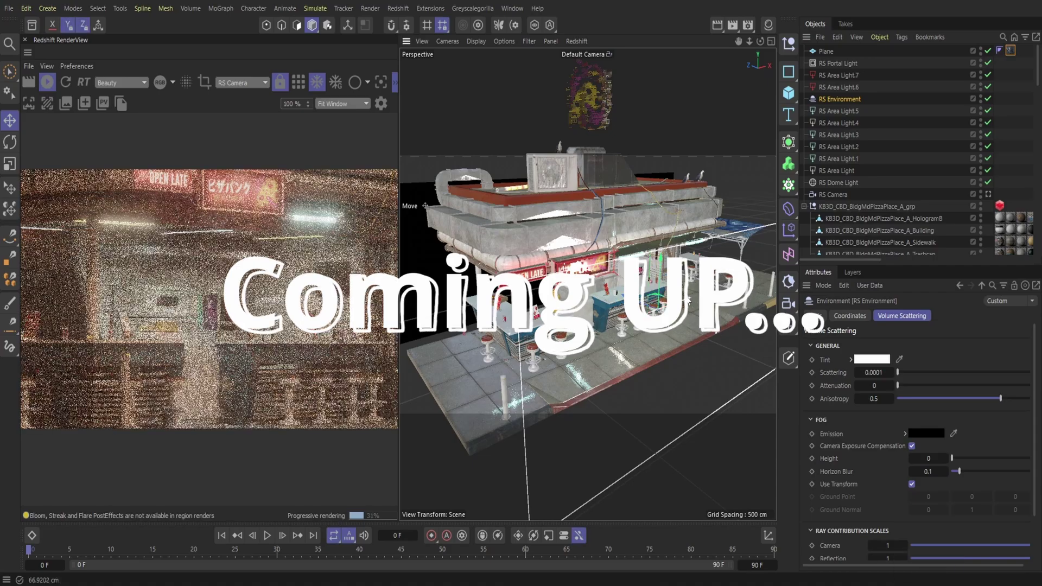
pyautogui.click(838, 86)
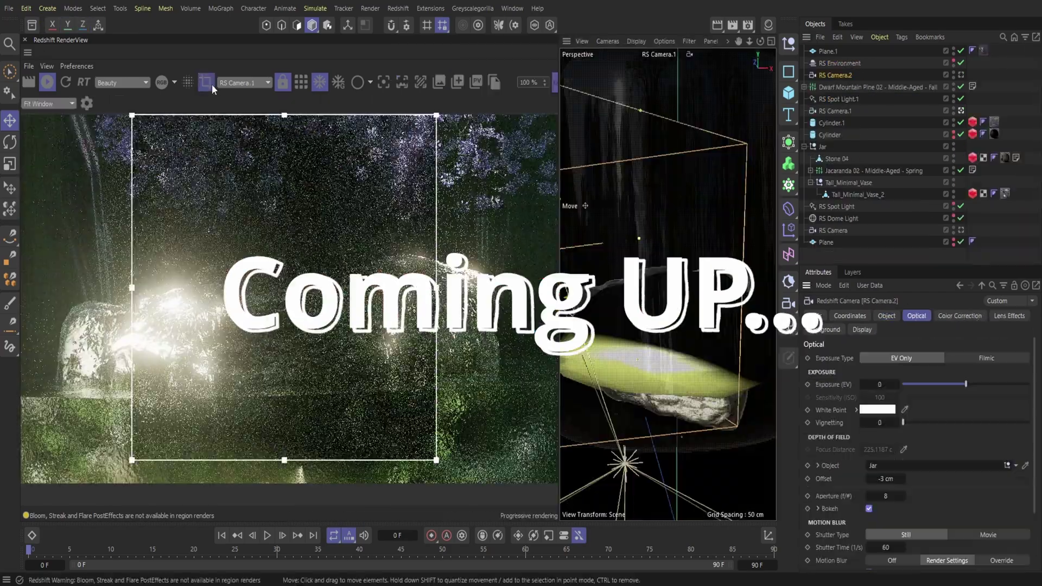
pyautogui.moveTo(132, 288); pyautogui.dragTo(45, 287)
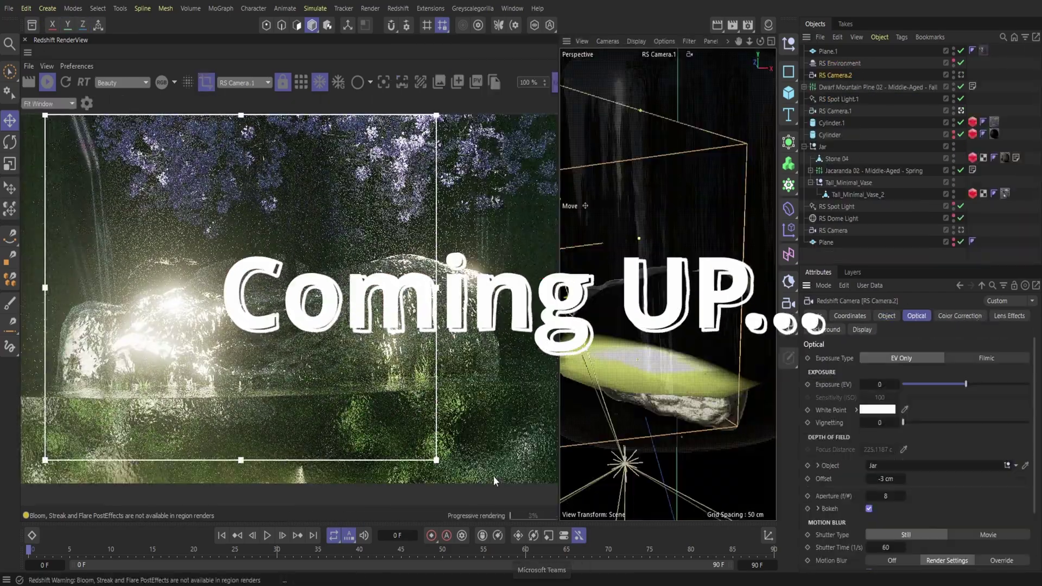
pyautogui.click(256, 139)
pyautogui.click(206, 83)
pyautogui.click(868, 86)
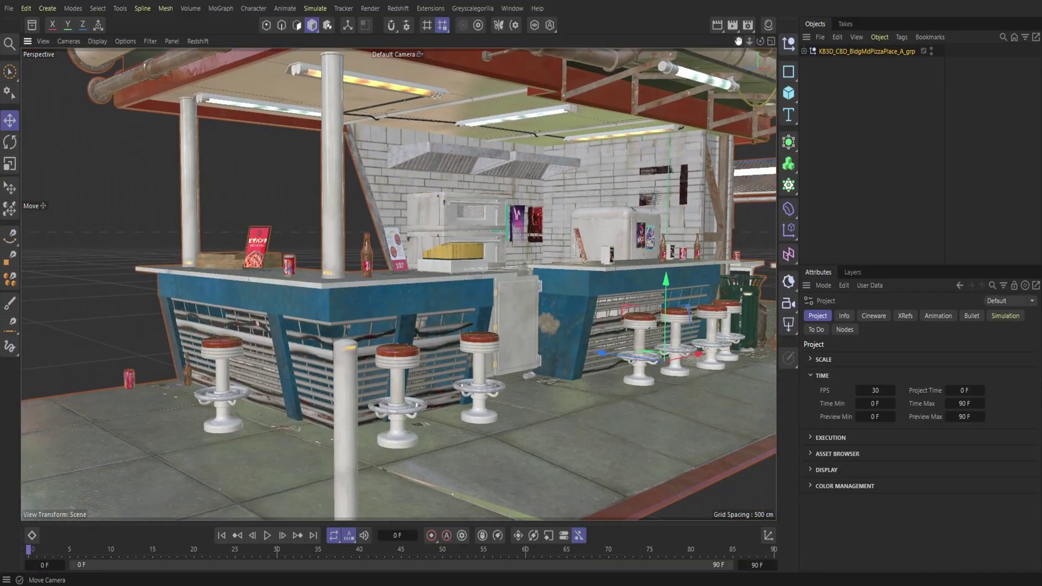
# Add a standard Redshift camera from a view facing the diner's counters and stools.
pyautogui.moveTo(739, 41); pyautogui.dragTo(674, 42)
pyautogui.moveTo(739, 41); pyautogui.dragTo(738, 67)
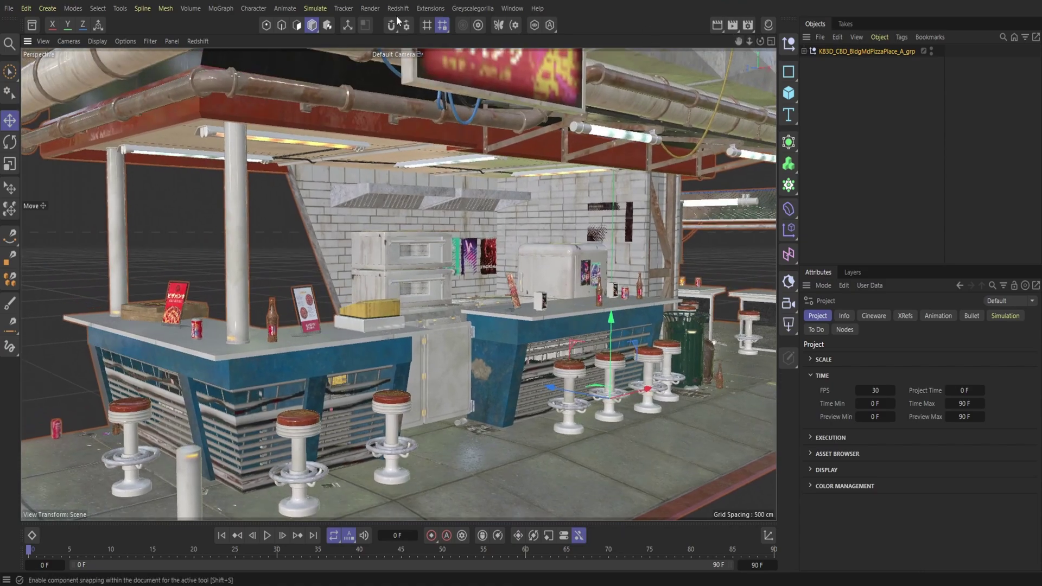
pyautogui.click(397, 8)
pyautogui.moveTo(419, 55)
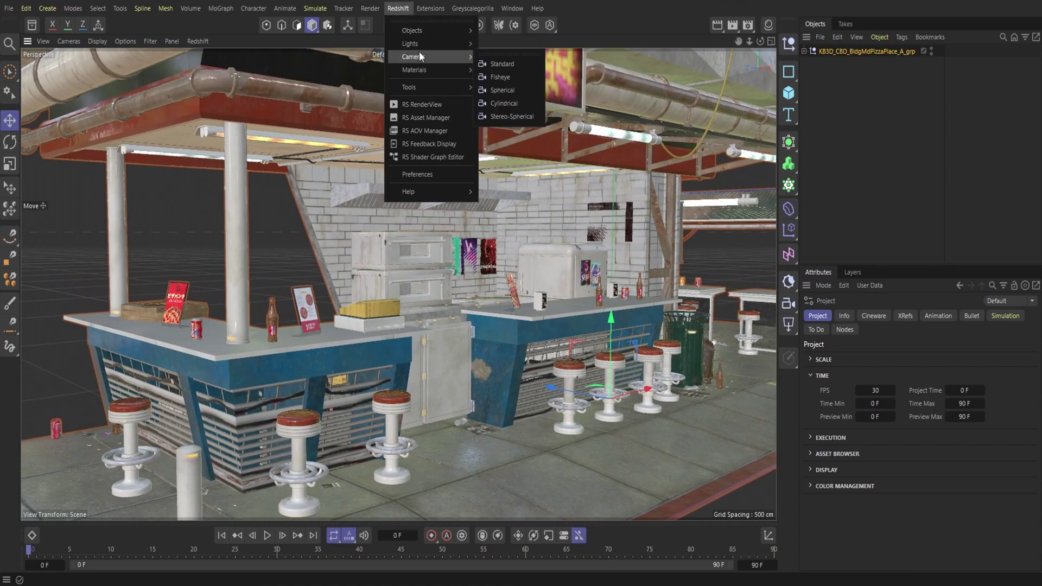
pyautogui.click(480, 60)
# Set the camera's focal length to 200 mm and reposition it to frame the counters and the signs above.
pyautogui.doubleClick(888, 381)
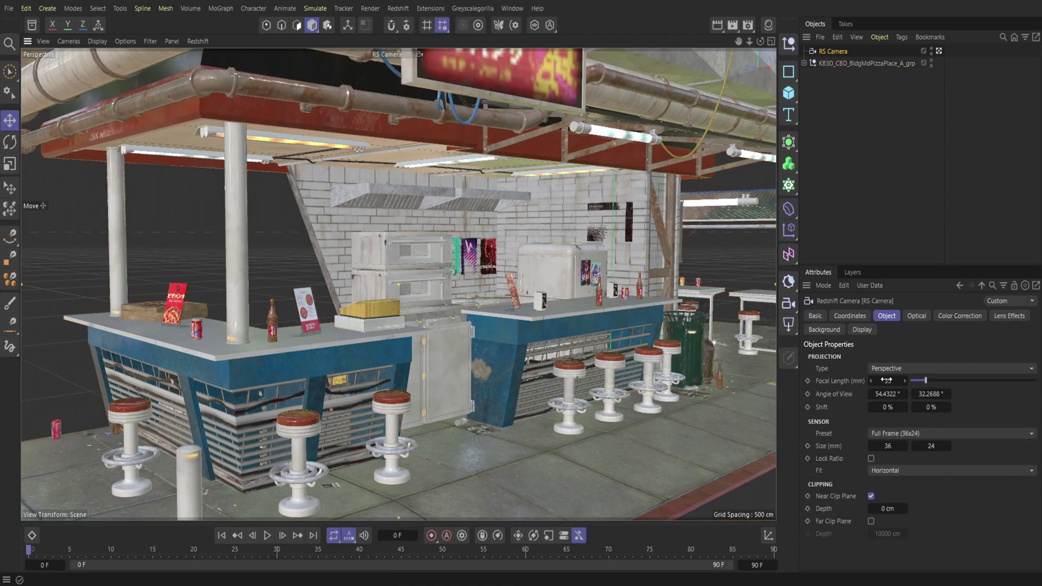
pyautogui.write('200')
pyautogui.press('Return')
pyautogui.moveTo(750, 41); pyautogui.dragTo(673, 42)
pyautogui.moveTo(760, 41); pyautogui.dragTo(616, 101)
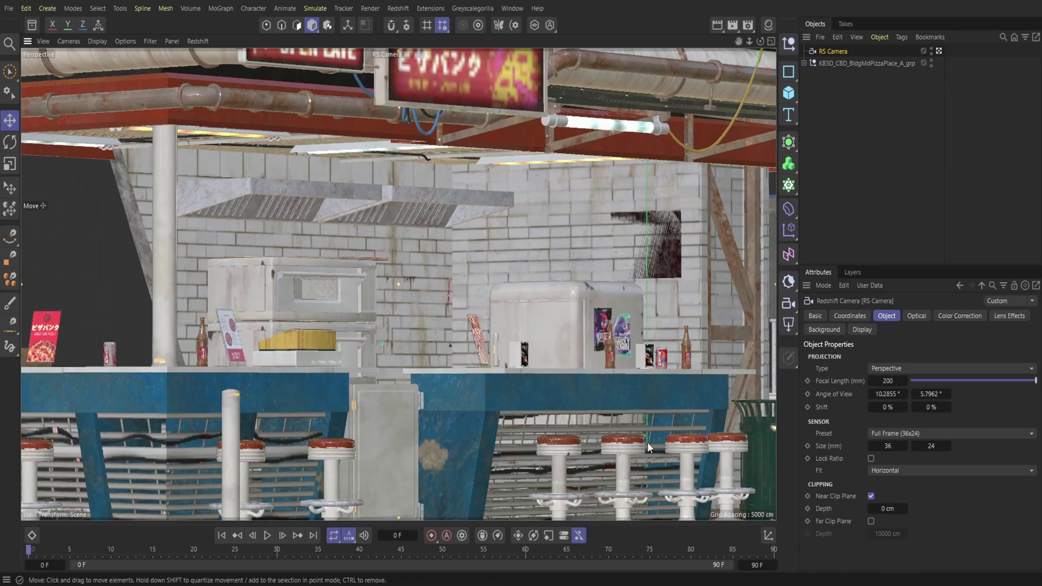
# In the advanced Redshift render settings, set the secondary global illumination engine to Brute Force.
pyautogui.click(748, 25)
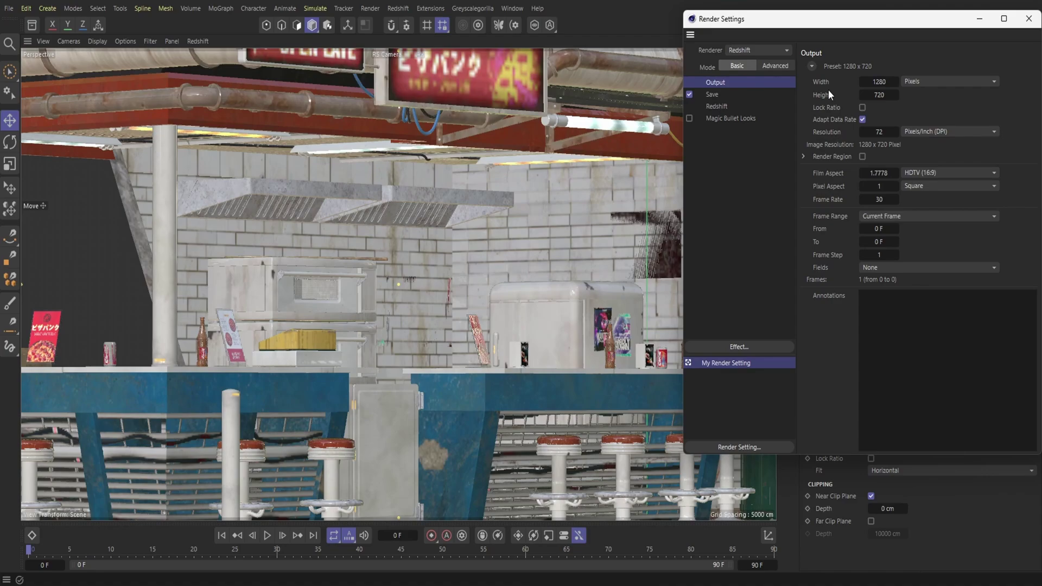
pyautogui.click(774, 66)
pyautogui.click(732, 116)
pyautogui.click(722, 107)
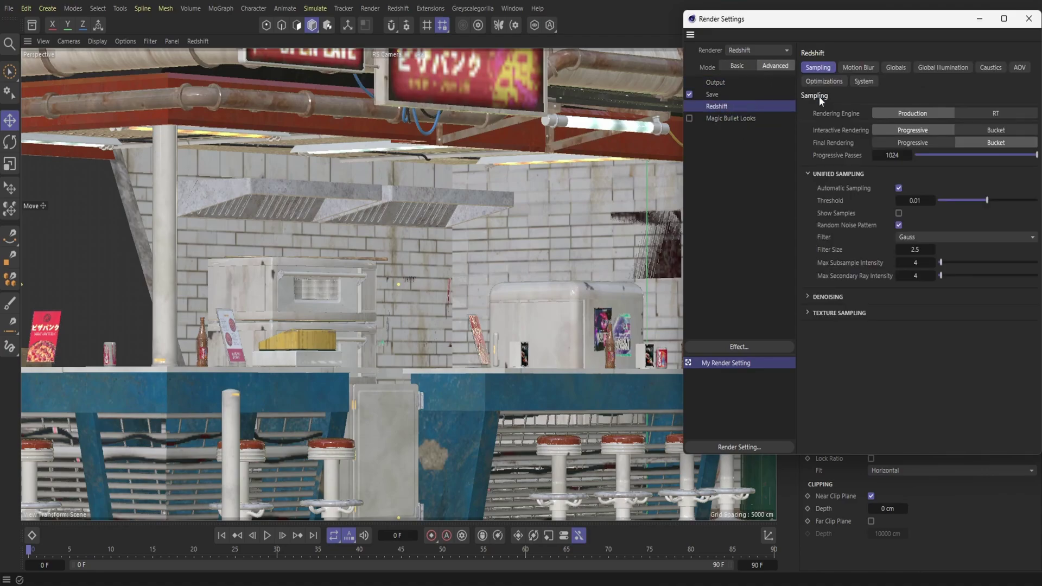
pyautogui.click(859, 68)
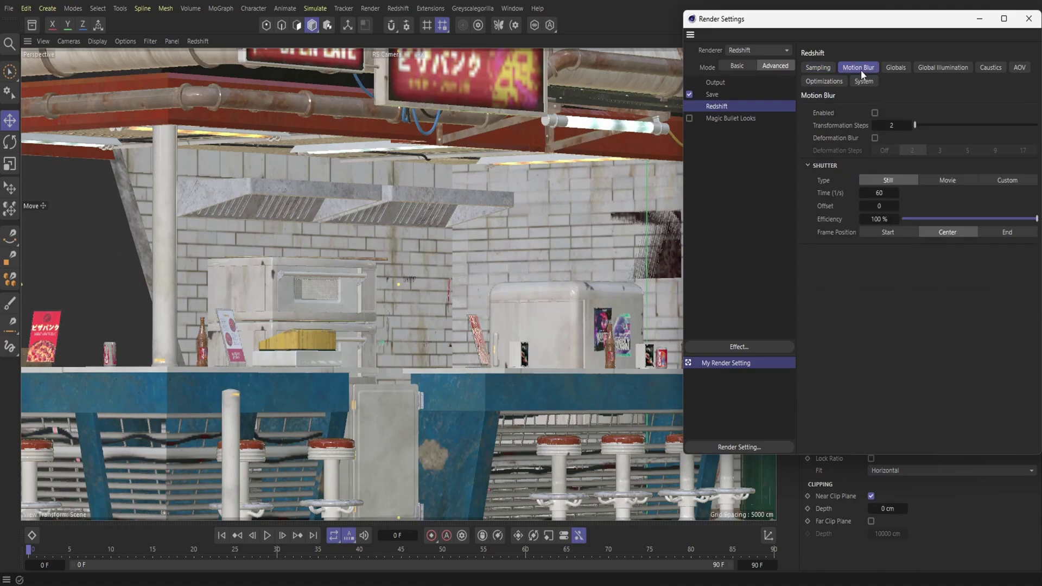
pyautogui.click(901, 68)
pyautogui.click(934, 65)
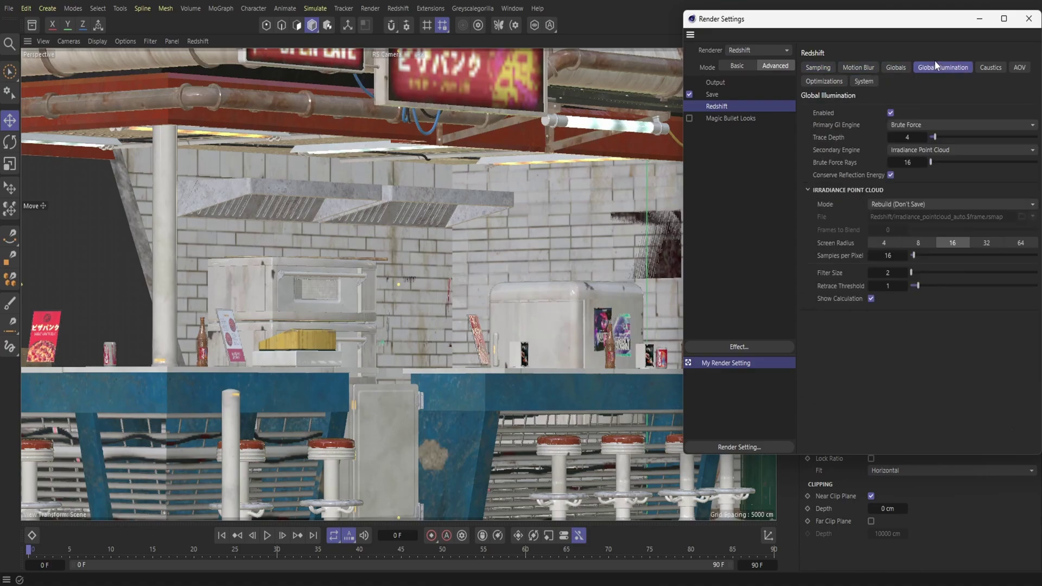
pyautogui.click(951, 150)
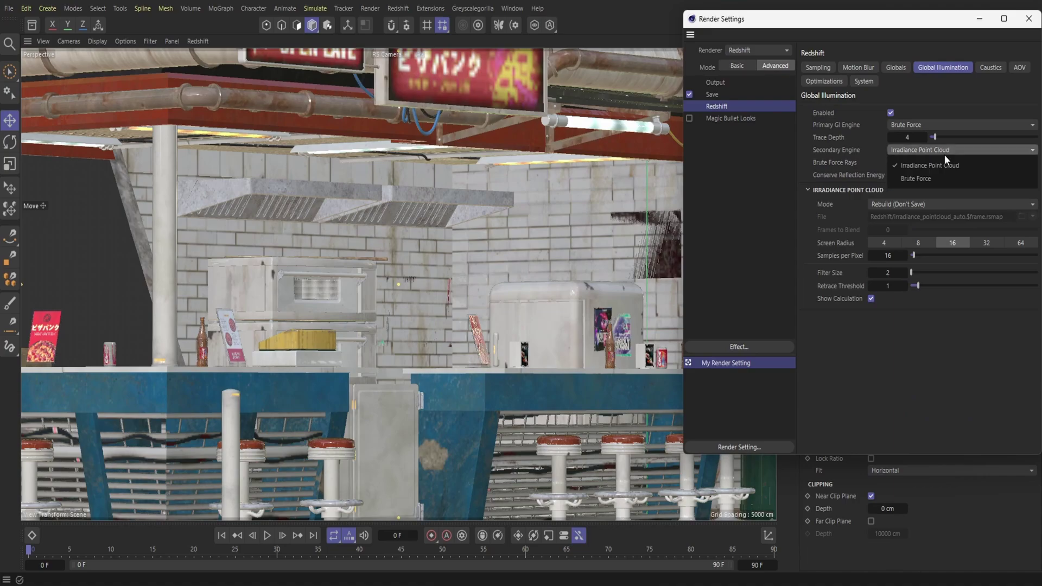
pyautogui.click(939, 178)
# Set the global illumination trace depth to 8 and the brute force rays to 32.
pyautogui.click(911, 138)
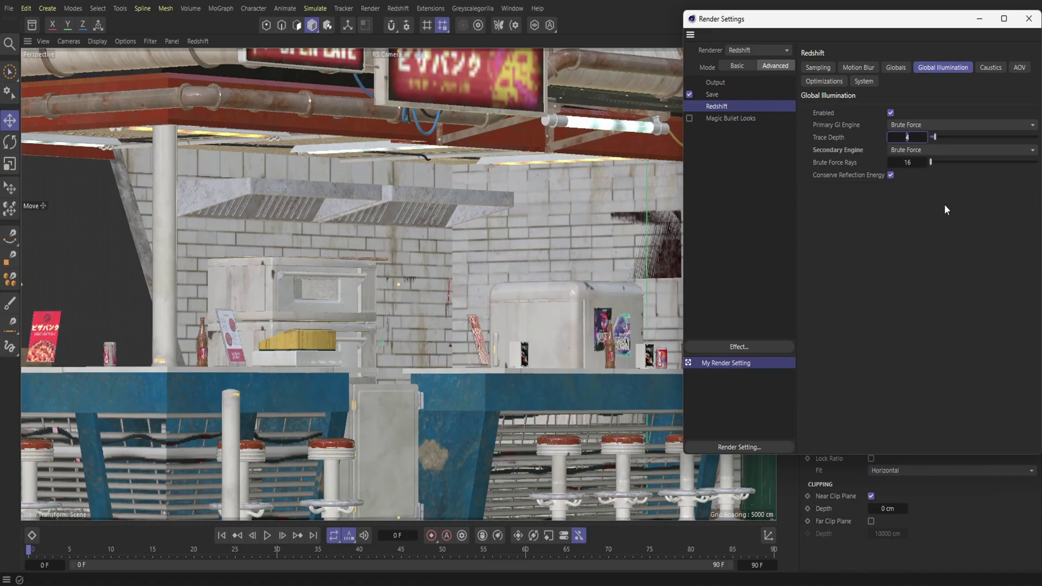
pyautogui.write('8')
pyautogui.press('Return')
pyautogui.press('Tab')
pyautogui.write('32')
pyautogui.press('Return')
# Apply the 2560 x 1600 preset to the render output size.
pyautogui.click(715, 83)
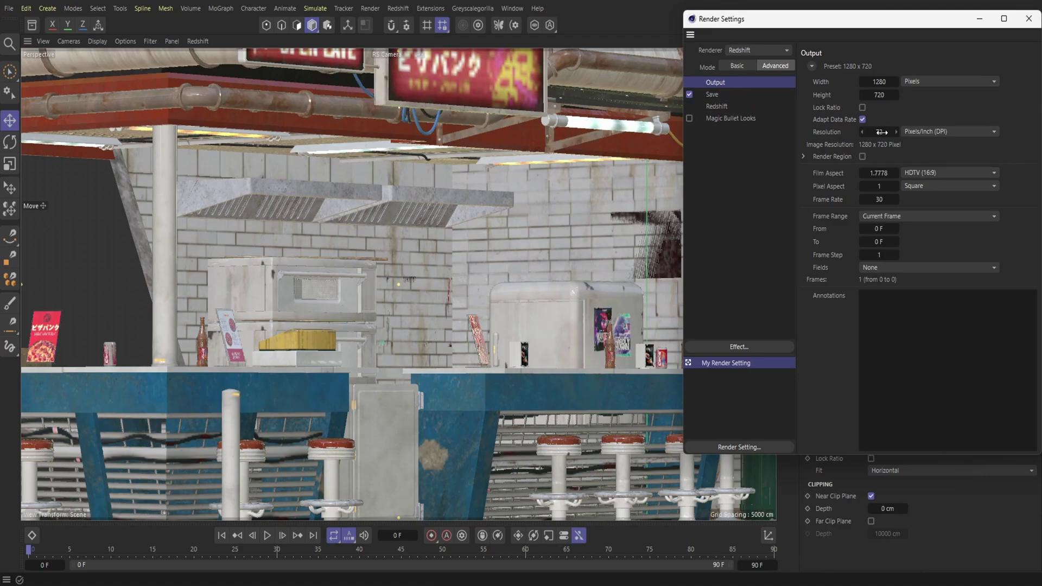
pyautogui.click(812, 66)
pyautogui.moveTo(838, 80)
pyautogui.click(882, 215)
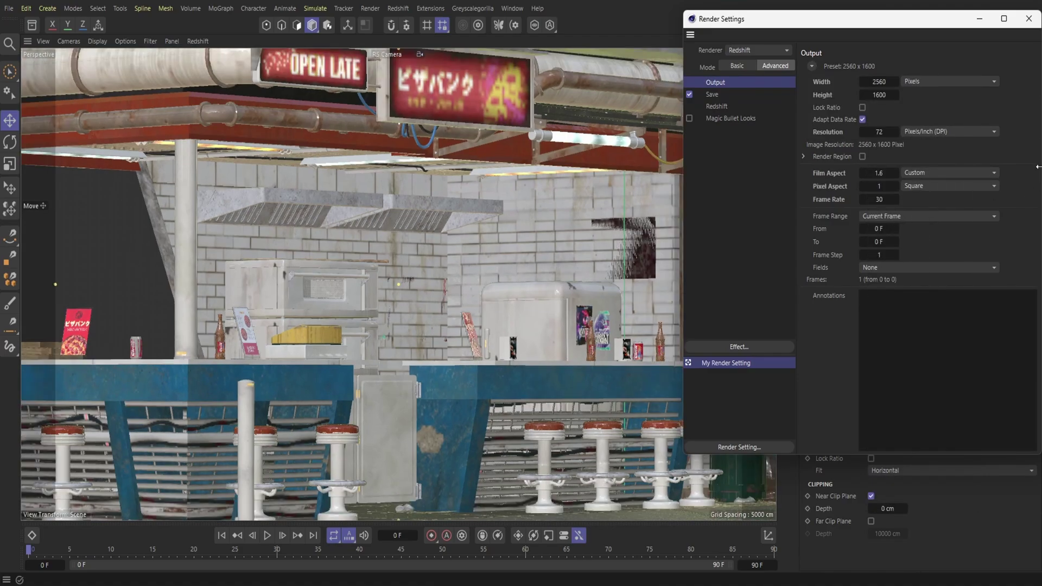
# In the basic Redshift render settings, set Combined Depth to 12 and Transparency Depth to 32, and put the settings window away.
pyautogui.click(715, 107)
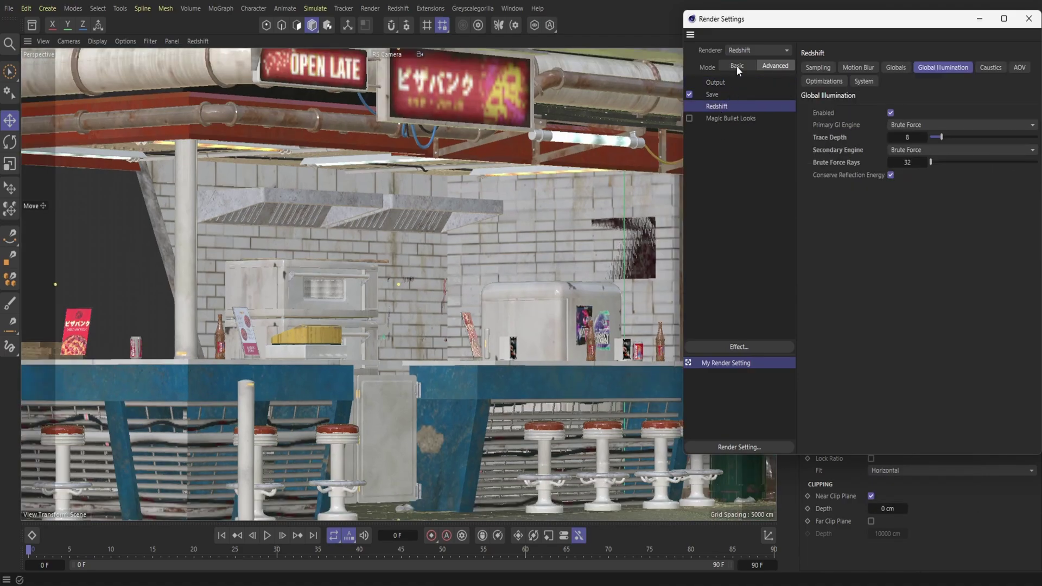
pyautogui.click(730, 81)
pyautogui.click(746, 67)
pyautogui.click(718, 106)
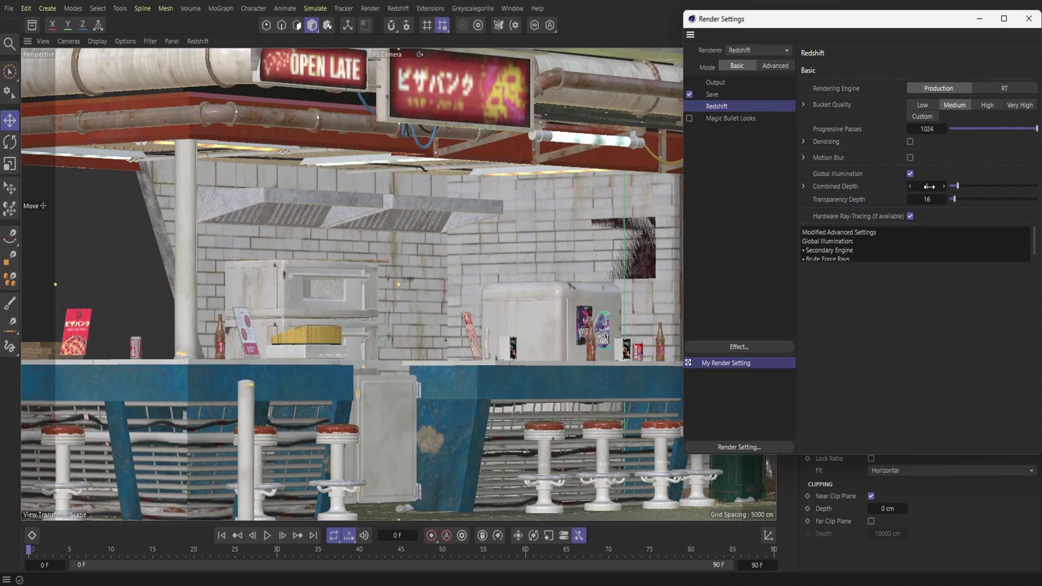
pyautogui.click(929, 186)
pyautogui.write('12')
pyautogui.press('Tab')
pyautogui.write('32')
pyautogui.press('Return')
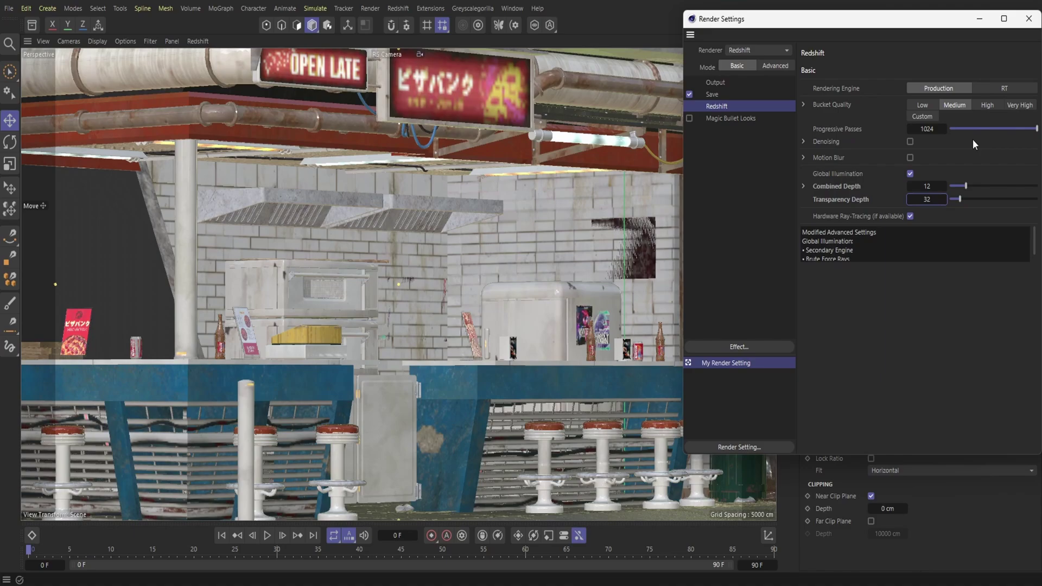
pyautogui.click(980, 18)
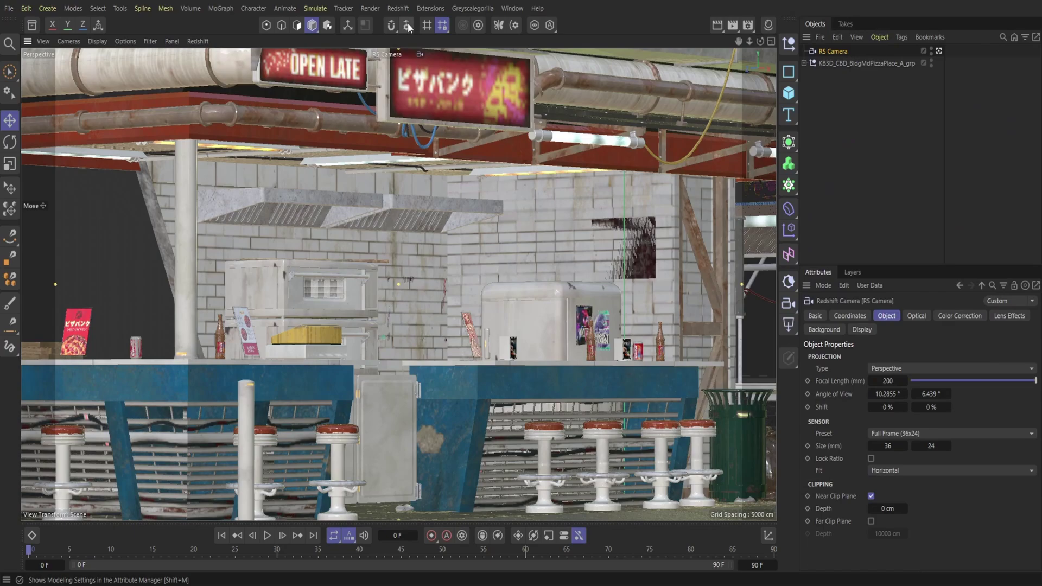
# Open the Redshift RenderView beside the viewport and start the interactive render through RS Camera.
pyautogui.click(408, 22)
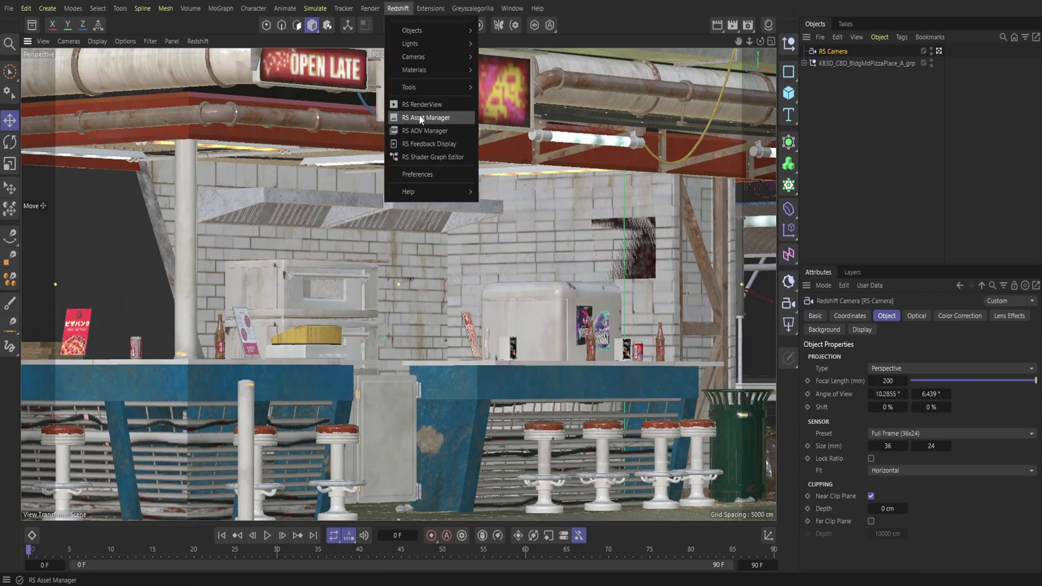
pyautogui.click(419, 115)
pyautogui.moveTo(426, 113); pyautogui.dragTo(46, 84)
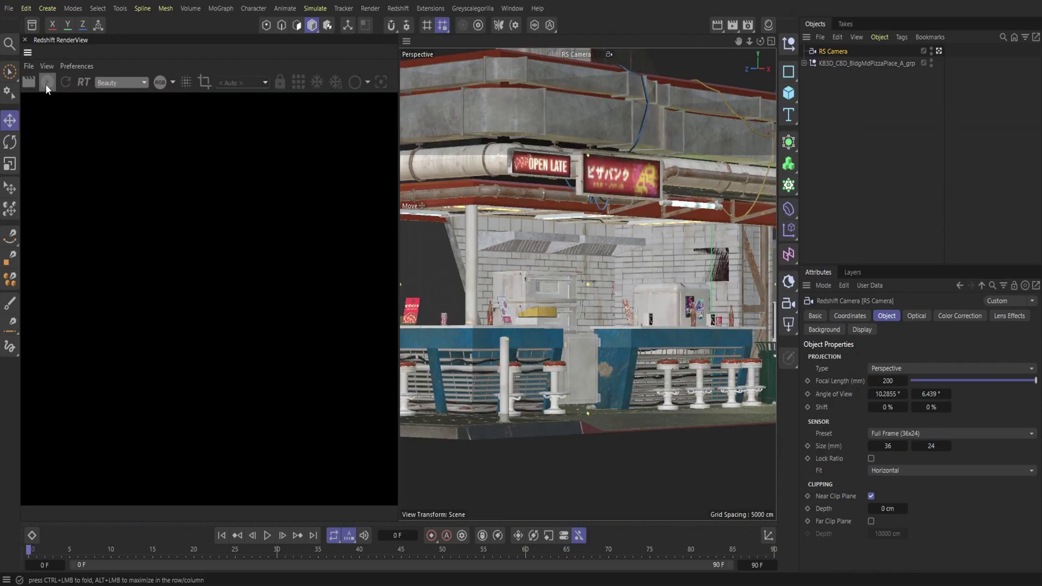
pyautogui.click(243, 79)
pyautogui.click(252, 120)
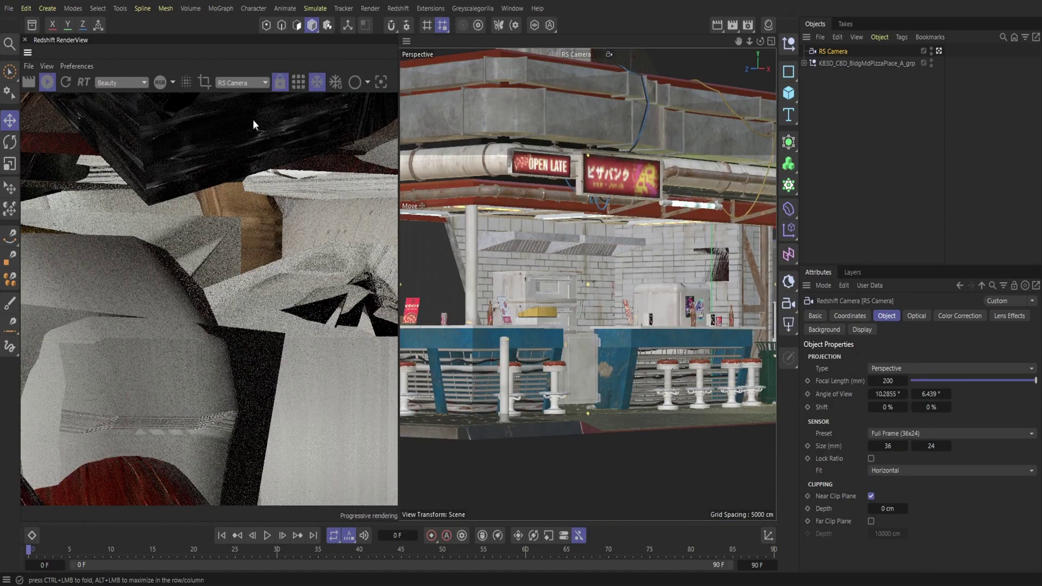
# Set the RenderView's display scaling to Fit Window.
pyautogui.click(393, 85)
pyautogui.click(355, 104)
pyautogui.click(344, 129)
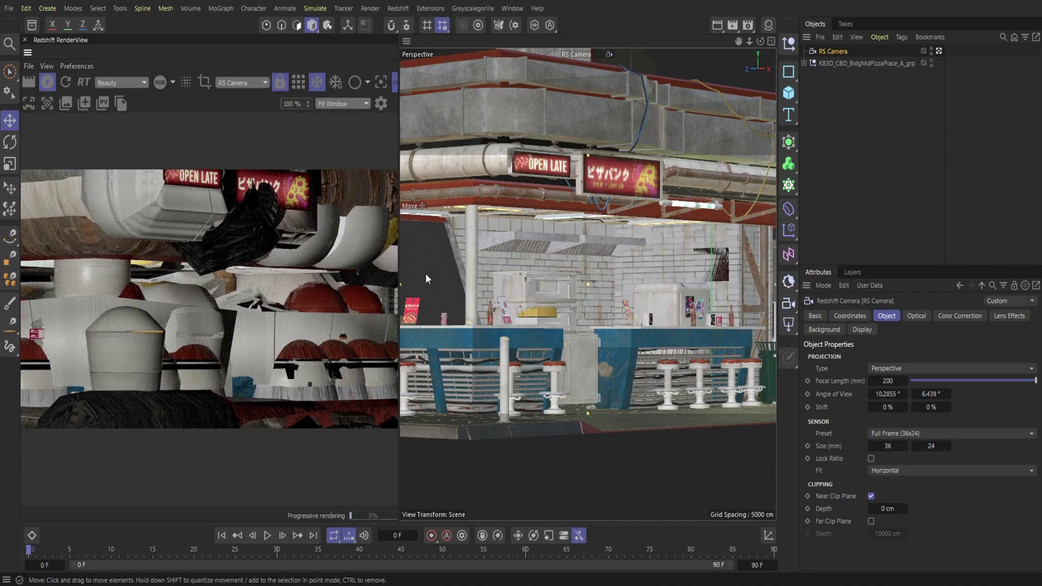
# Add a Redshift Object tag to the pizza place group and enable its Geometry override with tessellation left off.
pyautogui.rightClick(831, 64)
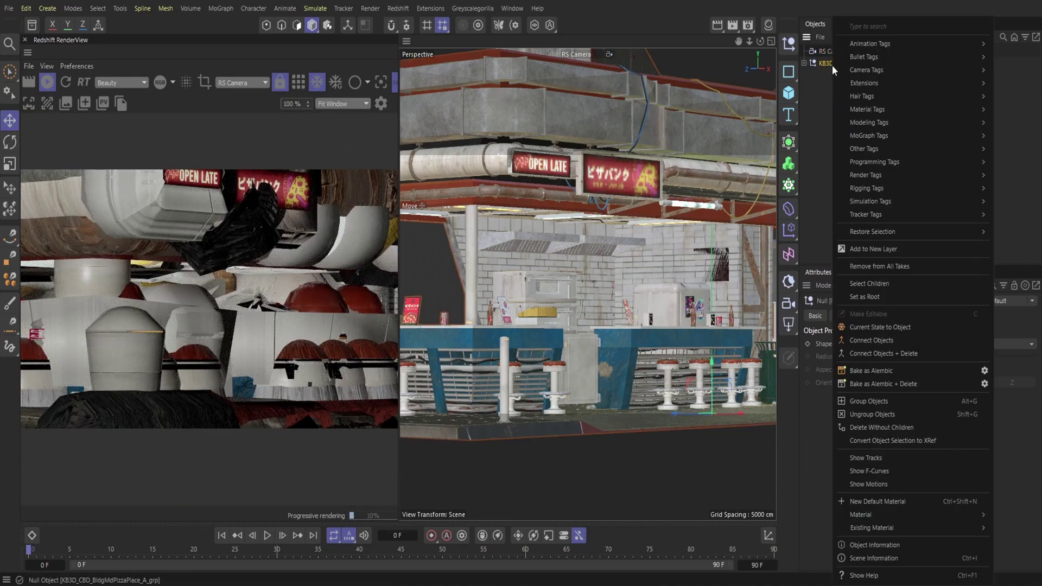
pyautogui.moveTo(857, 178)
pyautogui.click(792, 221)
pyautogui.click(880, 315)
pyautogui.click(844, 357)
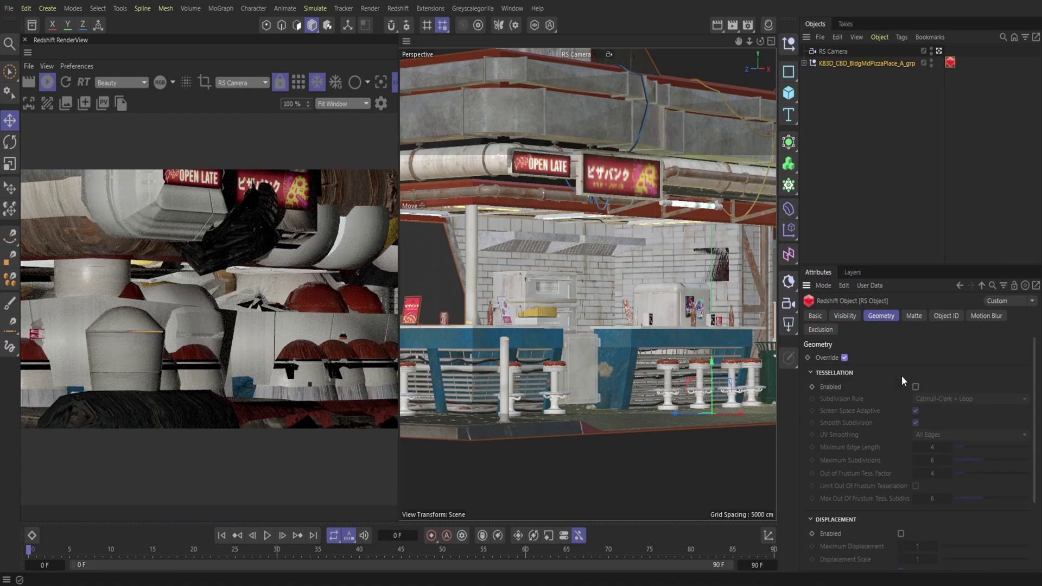
pyautogui.click(869, 168)
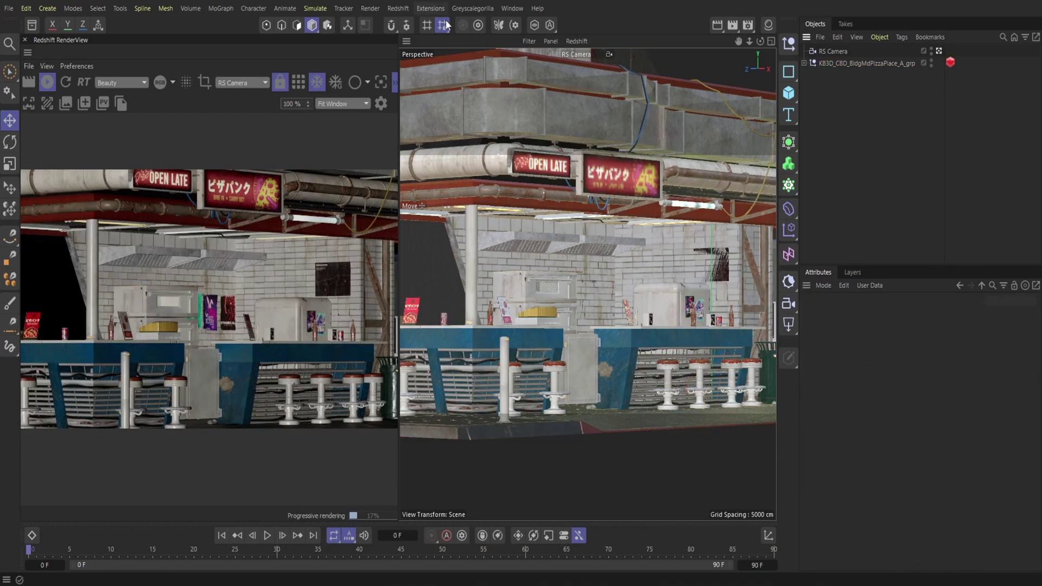
# Add a Redshift dome light to the scene.
pyautogui.click(397, 9)
pyautogui.moveTo(422, 45)
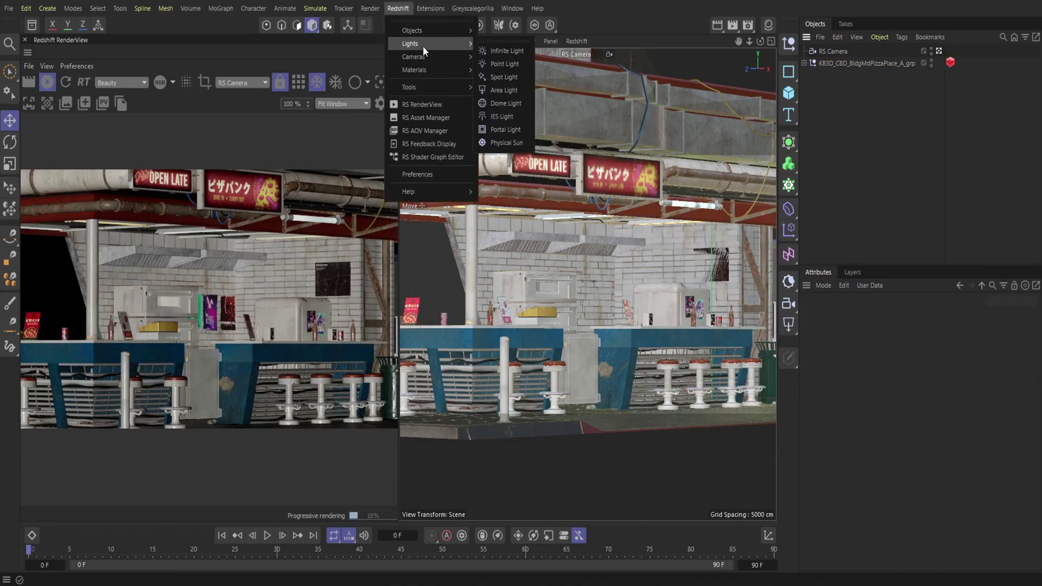
pyautogui.click(511, 103)
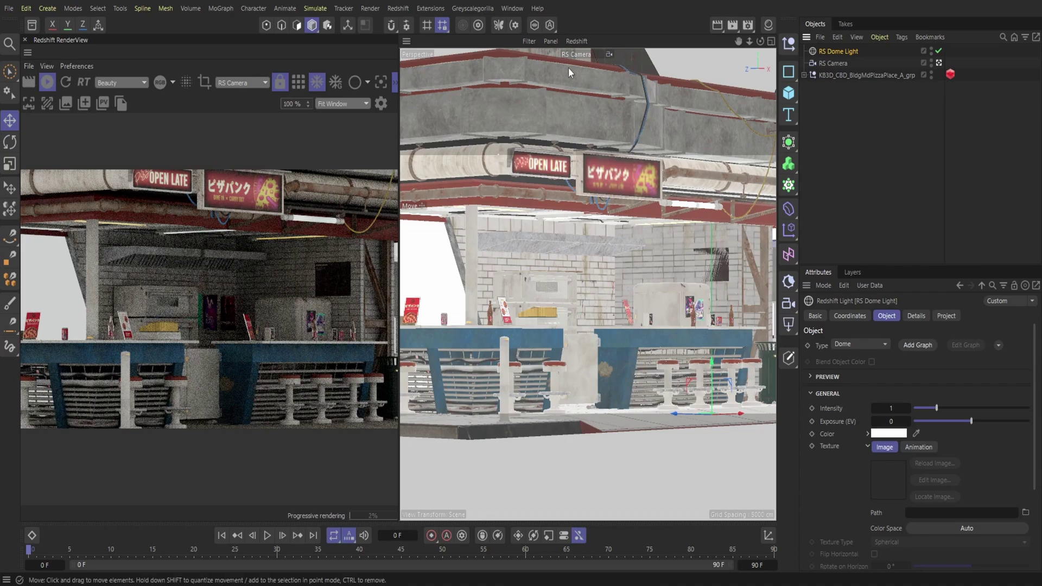
# Open the Greyscalegorilla Plus Library and turn off the dome light's Background option.
pyautogui.click(475, 9)
pyautogui.click(481, 170)
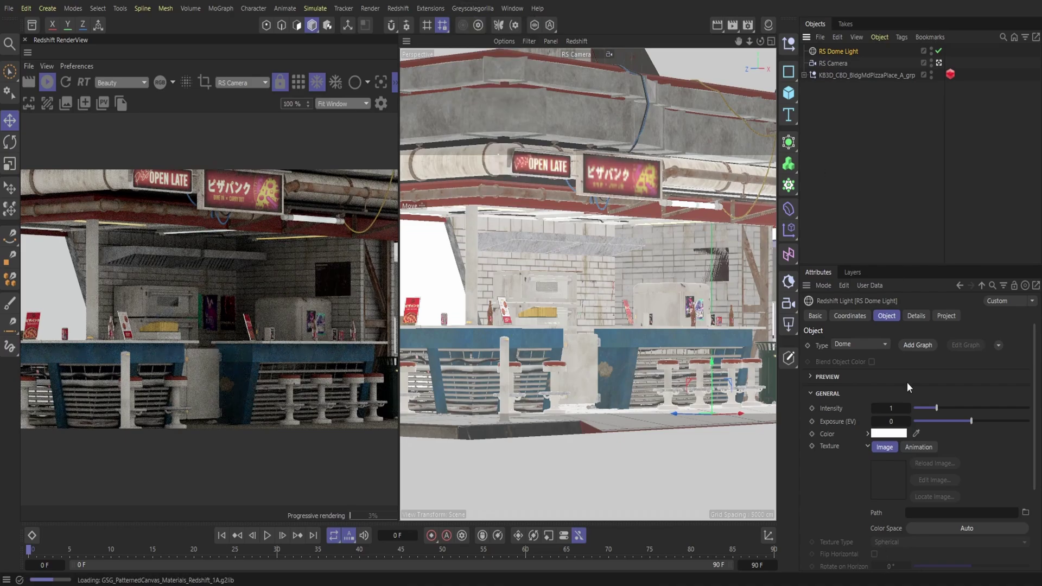
pyautogui.scroll(-4, 964, 549)
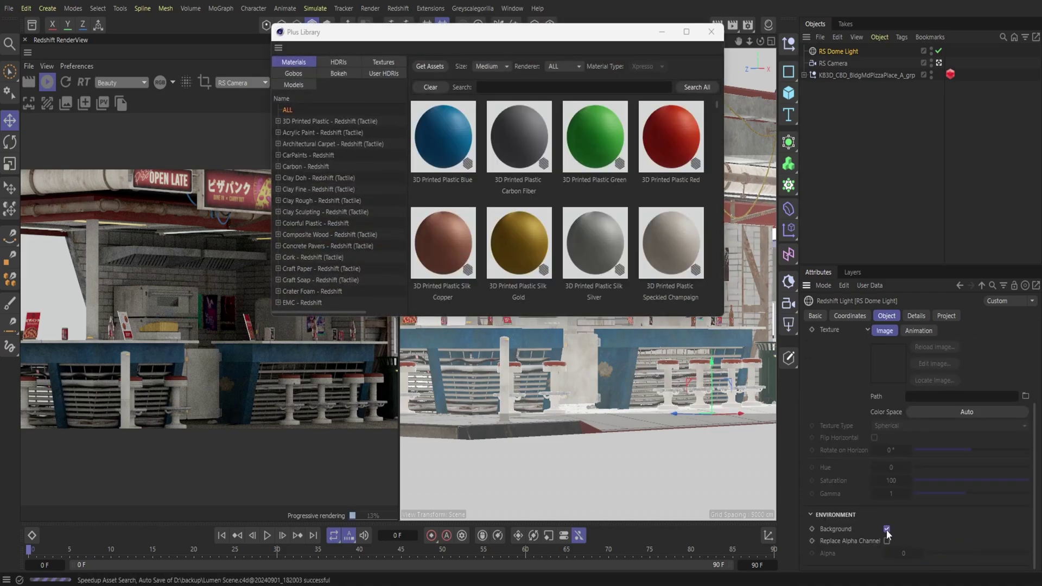
pyautogui.click(886, 529)
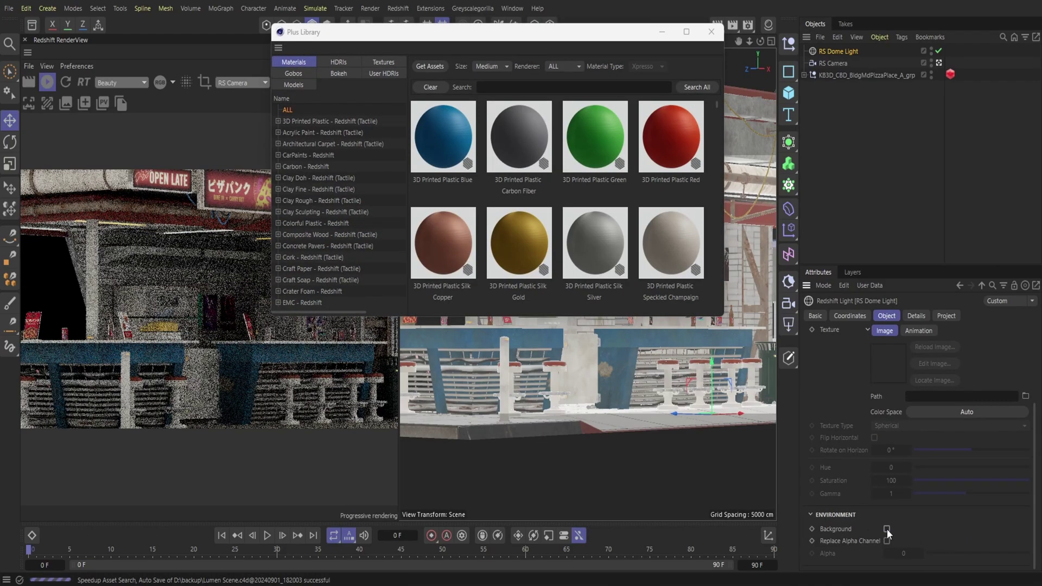
# Load the Night Mall 01 HDRI from the library's Night Skies category into the dome light's texture and minimize the library.
pyautogui.click(353, 61)
pyautogui.click(317, 122)
pyautogui.click(325, 134)
pyautogui.click(323, 145)
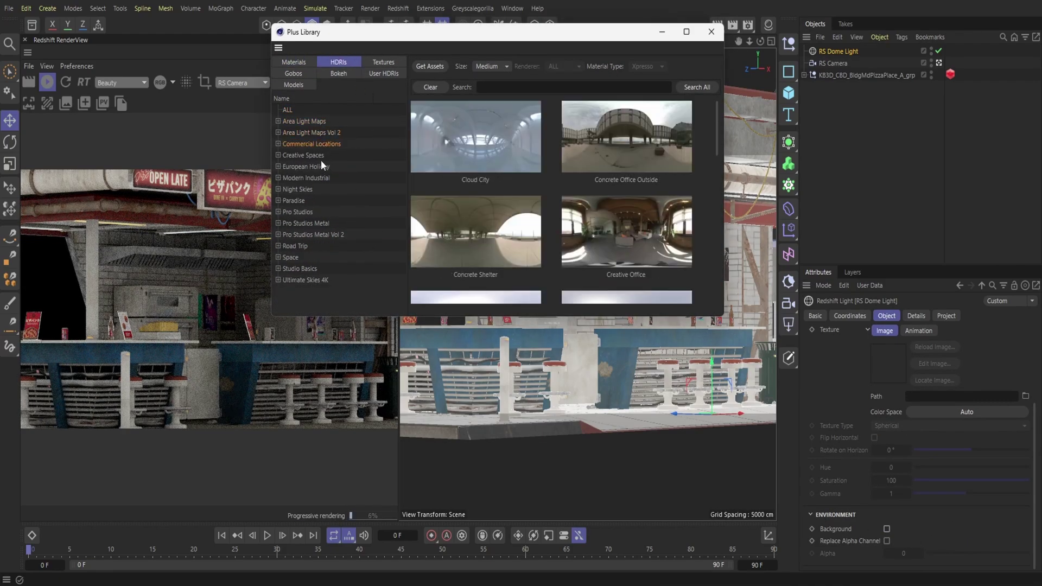
pyautogui.click(318, 155)
pyautogui.click(317, 144)
pyautogui.scroll(-10, 552, 198)
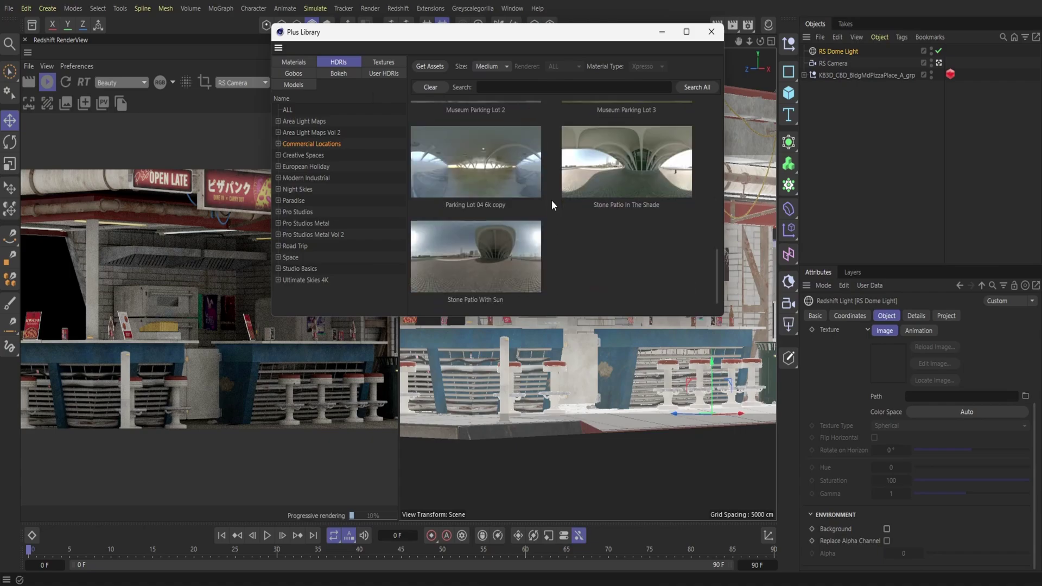
pyautogui.click(324, 190)
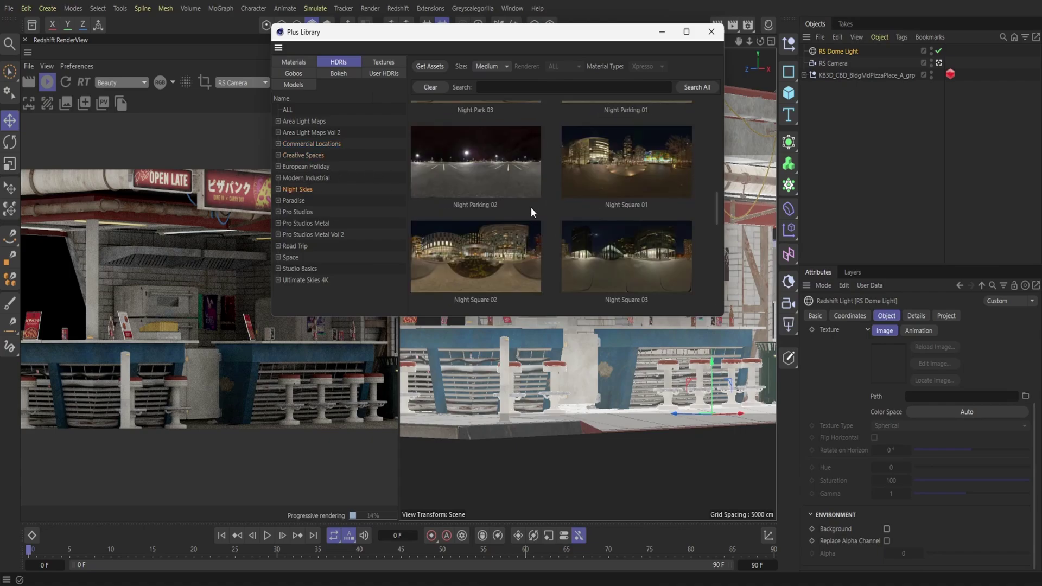
pyautogui.scroll(3, 531, 212)
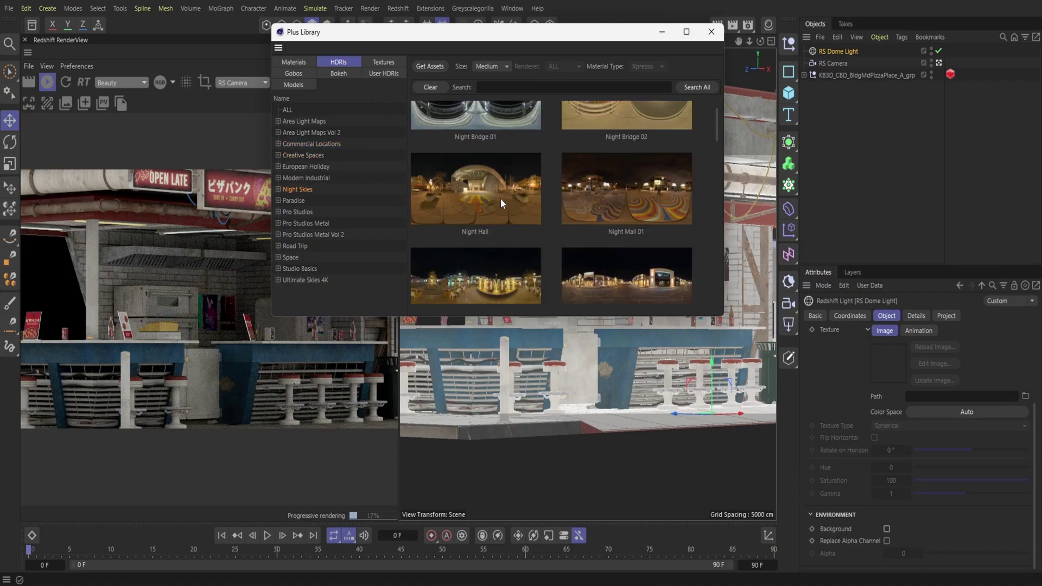
pyautogui.click(605, 201)
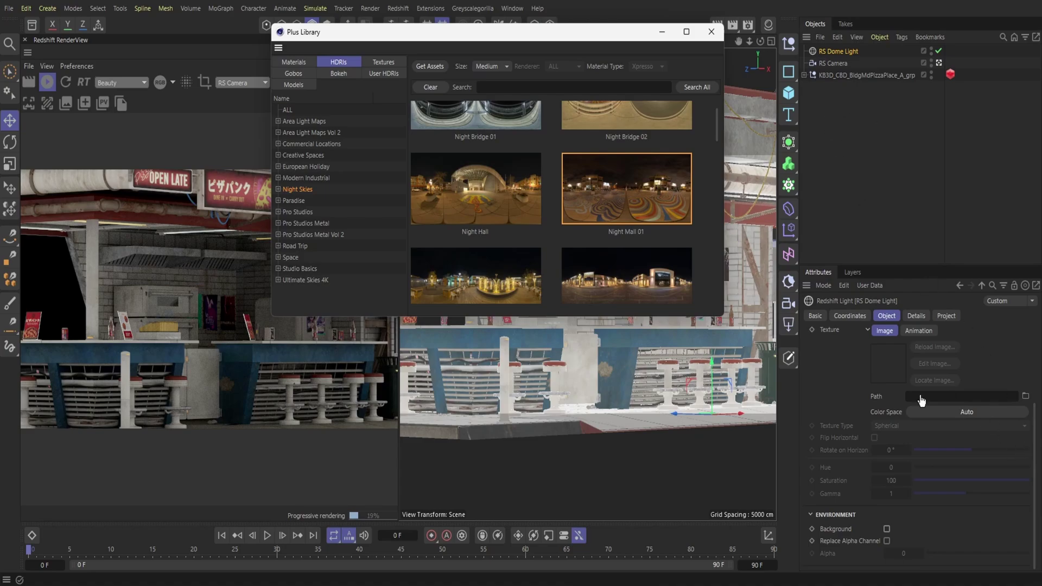
pyautogui.doubleClick(659, 218)
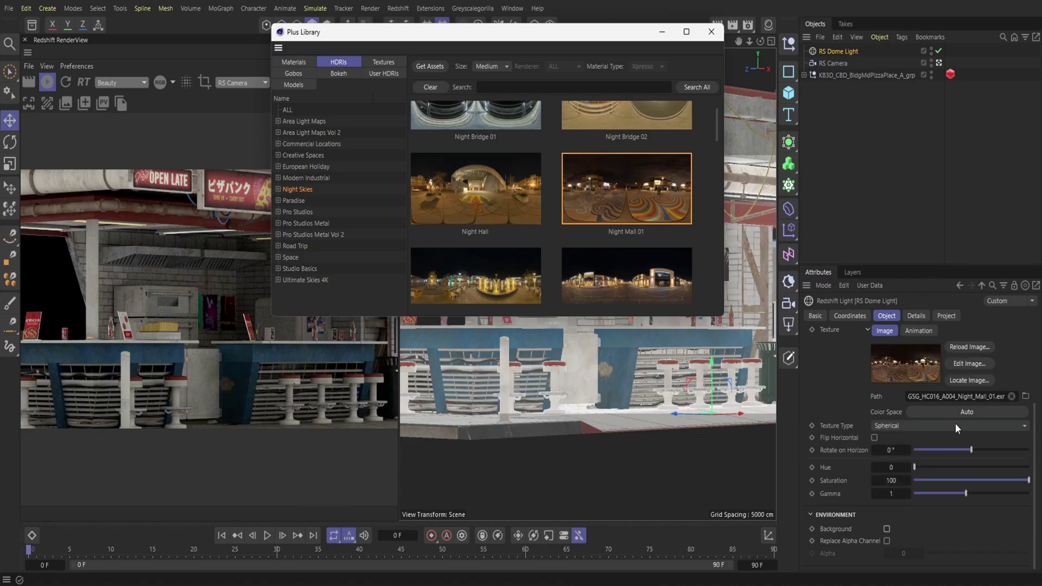
pyautogui.click(662, 33)
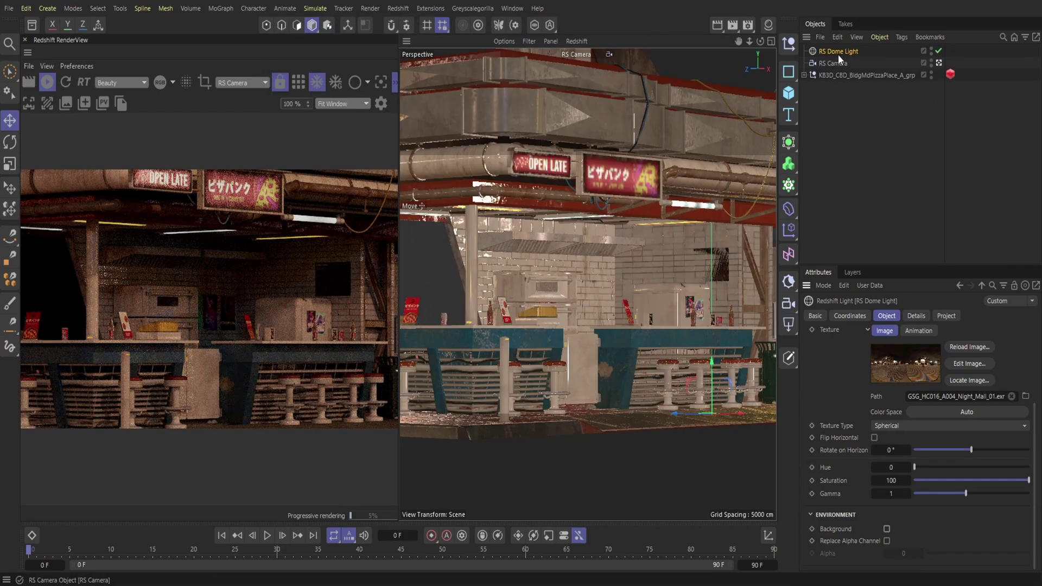
# Rotate the dome light about 9° around its vertical axis and switch the viewport to the default camera.
pyautogui.click(10, 142)
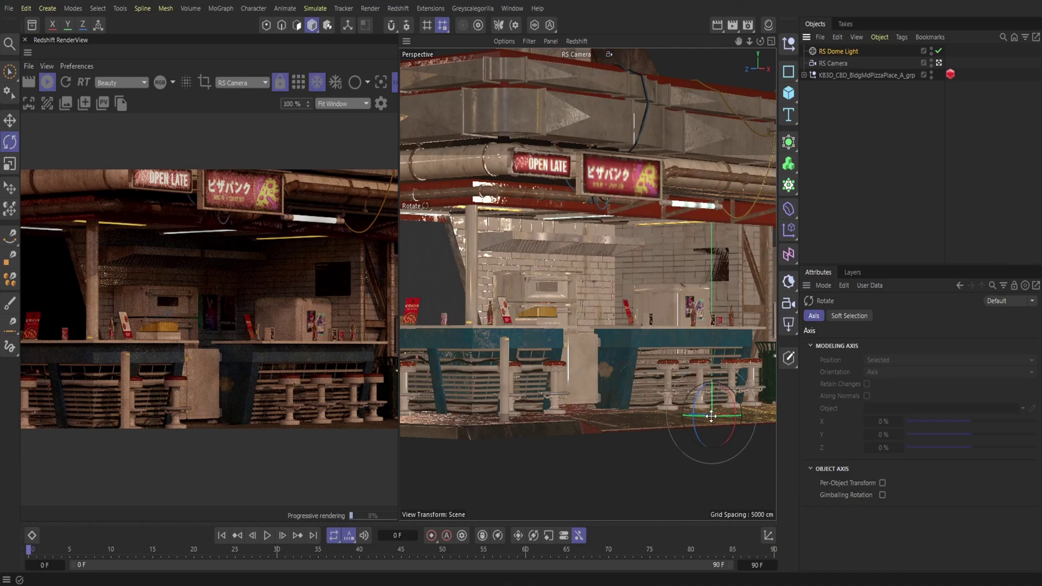
pyautogui.moveTo(708, 419); pyautogui.dragTo(720, 416)
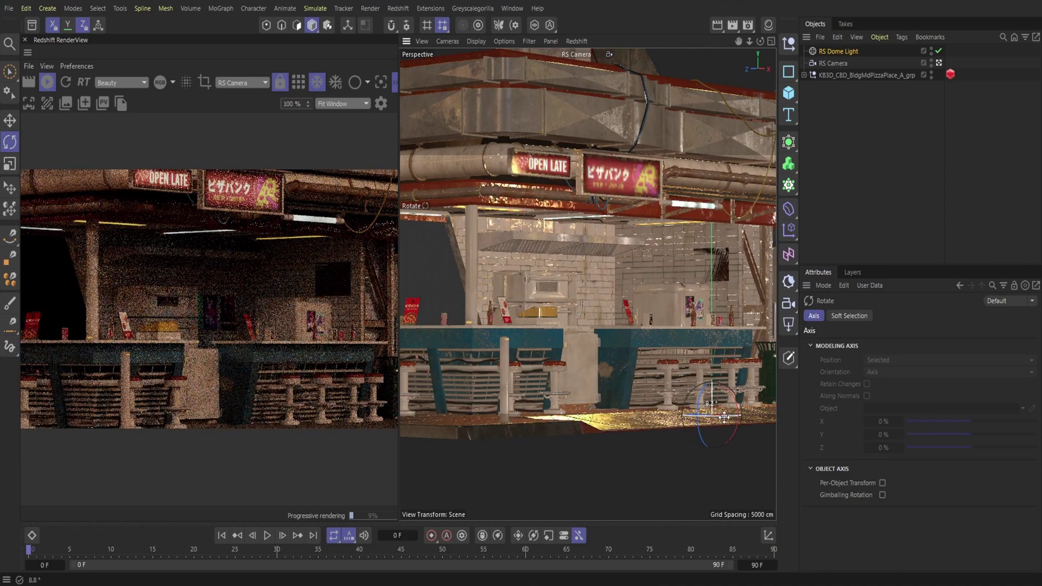
pyautogui.click(584, 53)
pyautogui.click(606, 67)
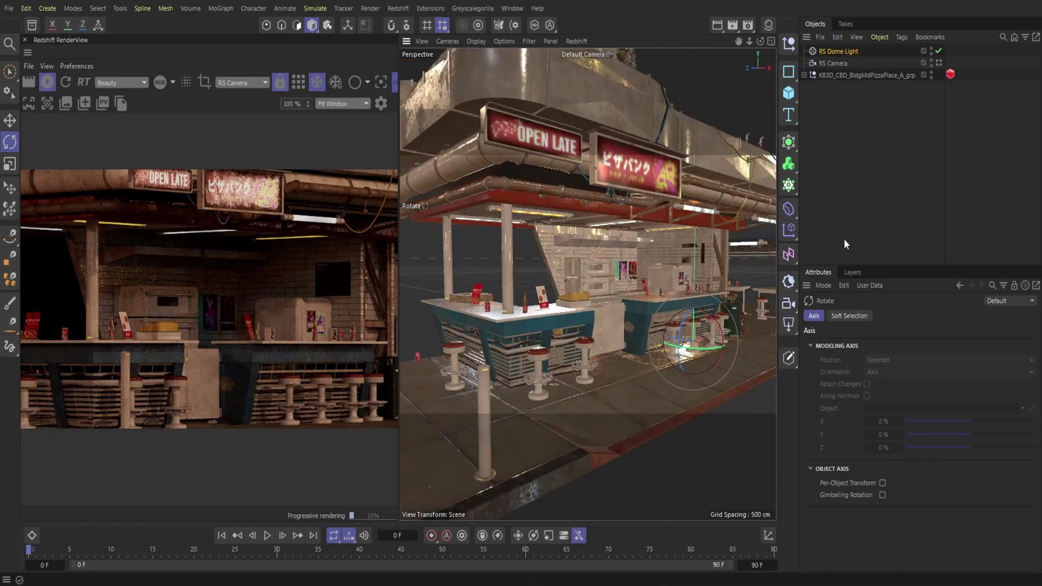
# Add a Redshift area light and move it up in front of the diner's counter and stools.
pyautogui.click(398, 8)
pyautogui.moveTo(433, 49)
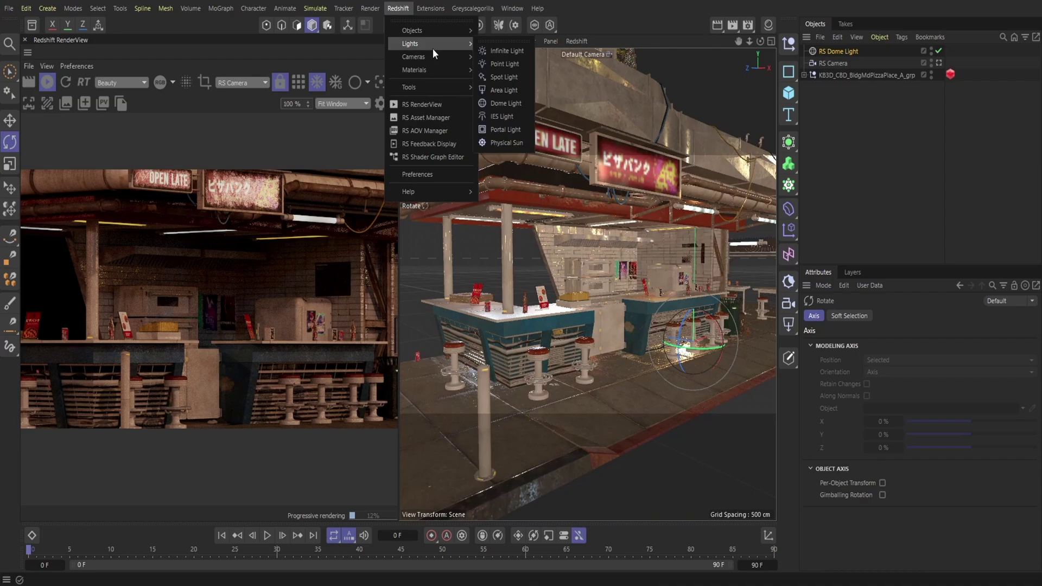
pyautogui.click(503, 96)
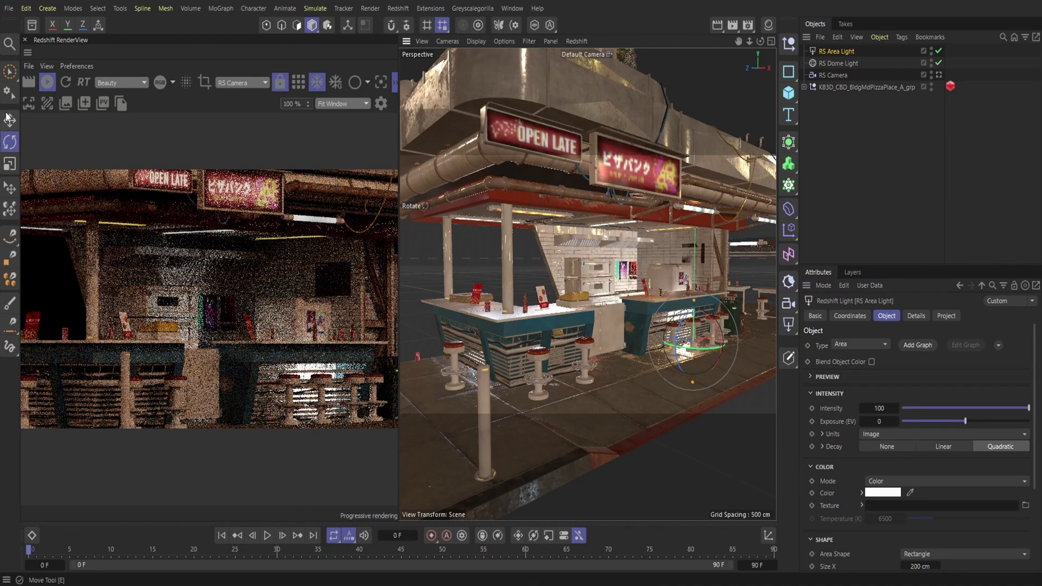
pyautogui.press('e')
pyautogui.moveTo(700, 379); pyautogui.dragTo(589, 368)
pyautogui.moveTo(652, 389); pyautogui.dragTo(691, 275)
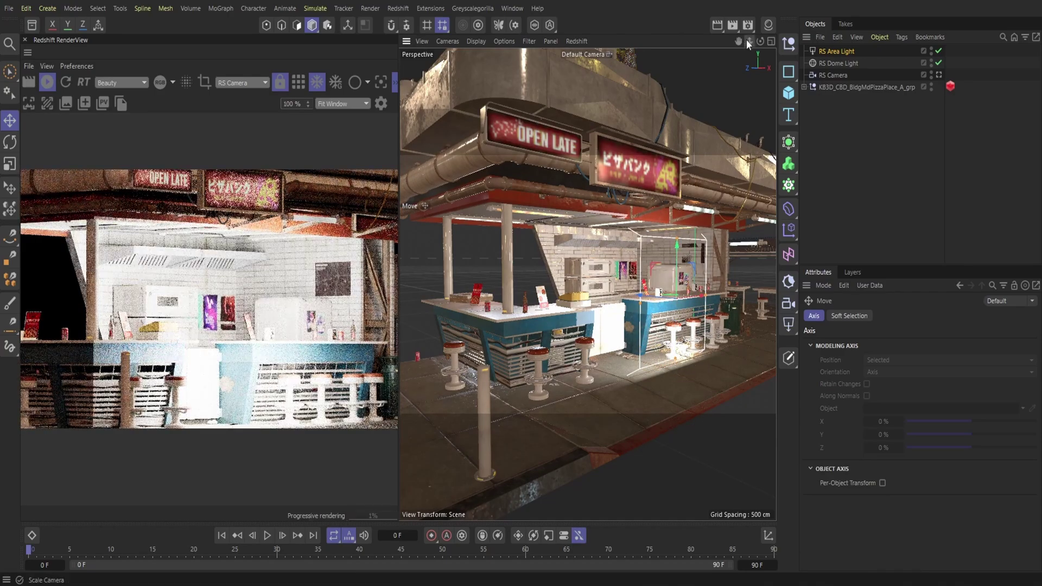
# Rotate the area light so that it faces downward.
pyautogui.moveTo(749, 41); pyautogui.dragTo(718, 46)
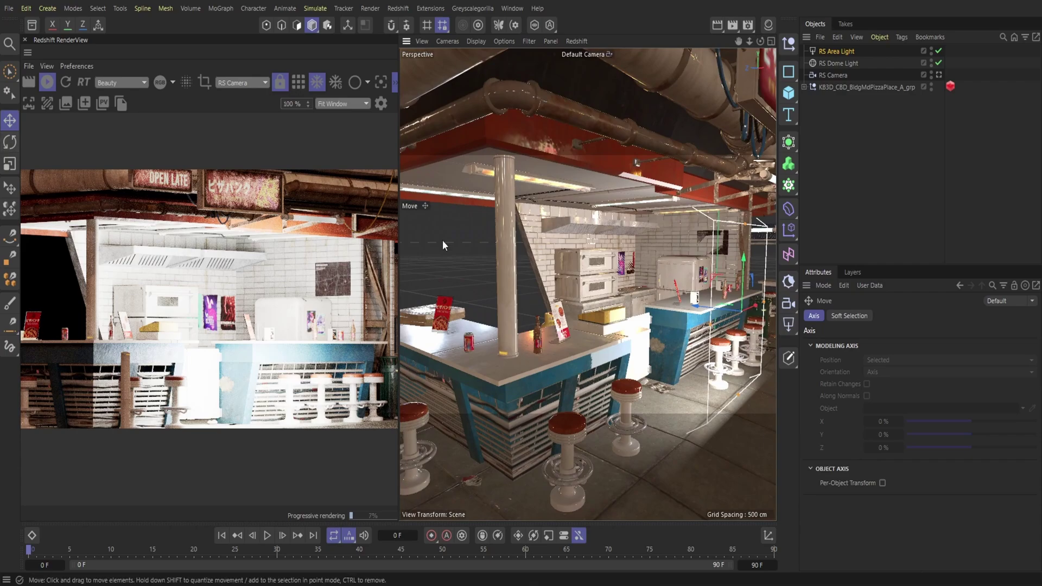
pyautogui.click(540, 186)
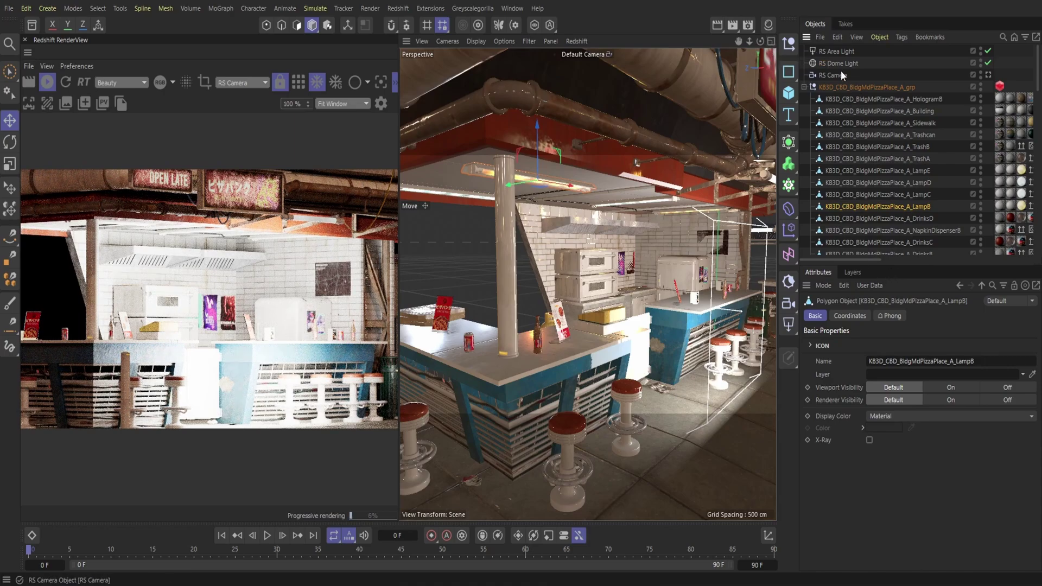
pyautogui.click(836, 51)
pyautogui.click(10, 142)
pyautogui.click(764, 291)
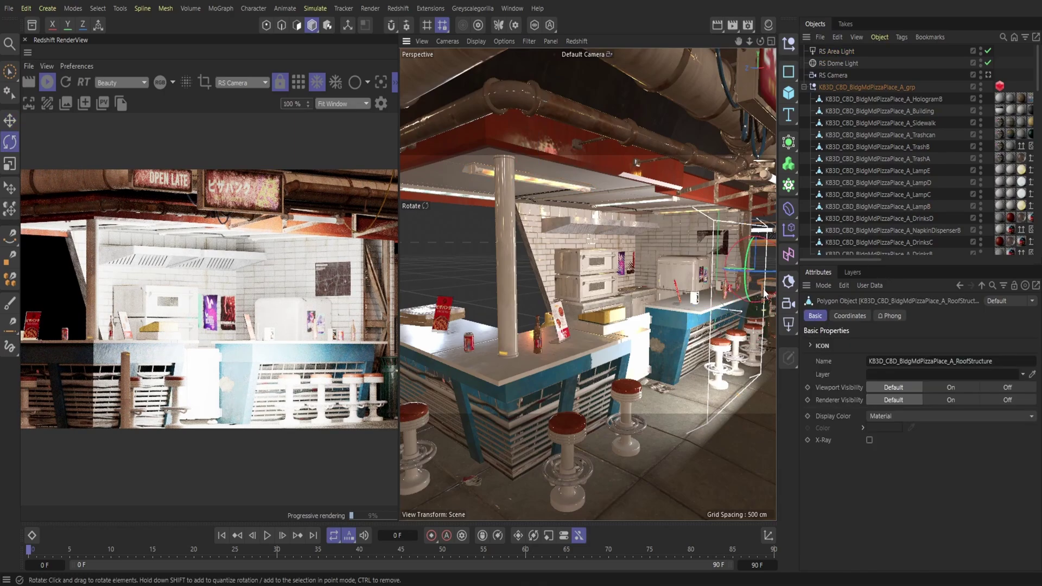
pyautogui.click(839, 53)
pyautogui.moveTo(750, 280); pyautogui.dragTo(536, 287)
# Move the area light directly beneath the yellow ceiling lamp above the front counter and align it with the lamp's length.
pyautogui.press('e')
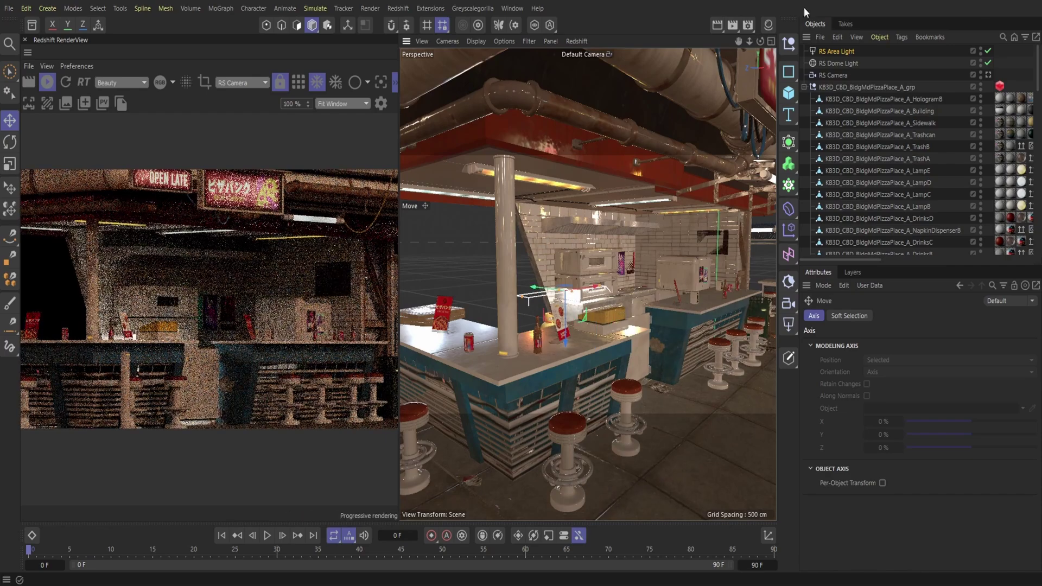
pyautogui.moveTo(760, 41); pyautogui.dragTo(846, 41)
pyautogui.moveTo(560, 290); pyautogui.dragTo(649, 241)
pyautogui.moveTo(760, 42); pyautogui.dragTo(851, 68)
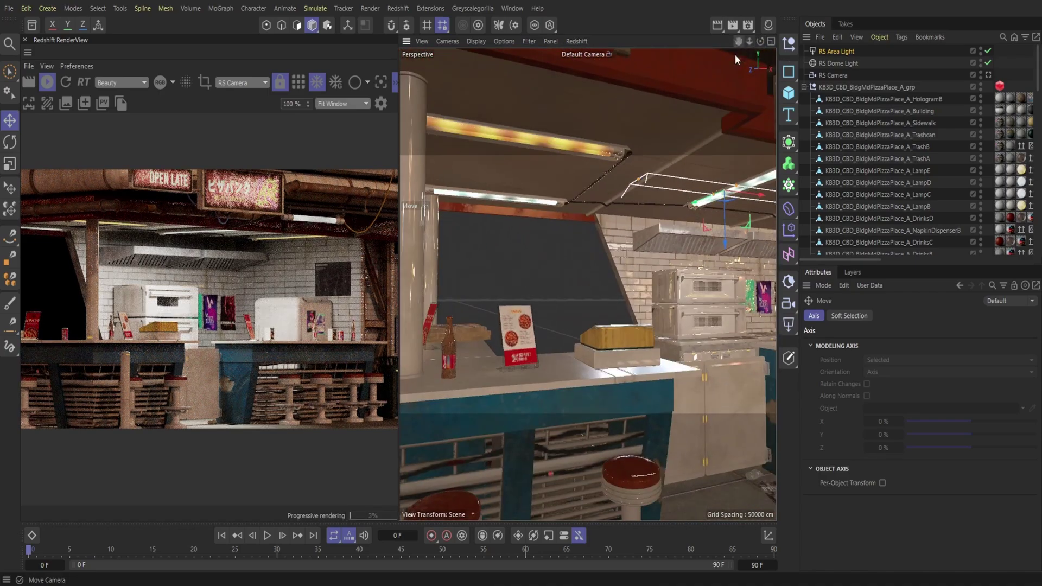
pyautogui.moveTo(750, 195); pyautogui.dragTo(631, 183)
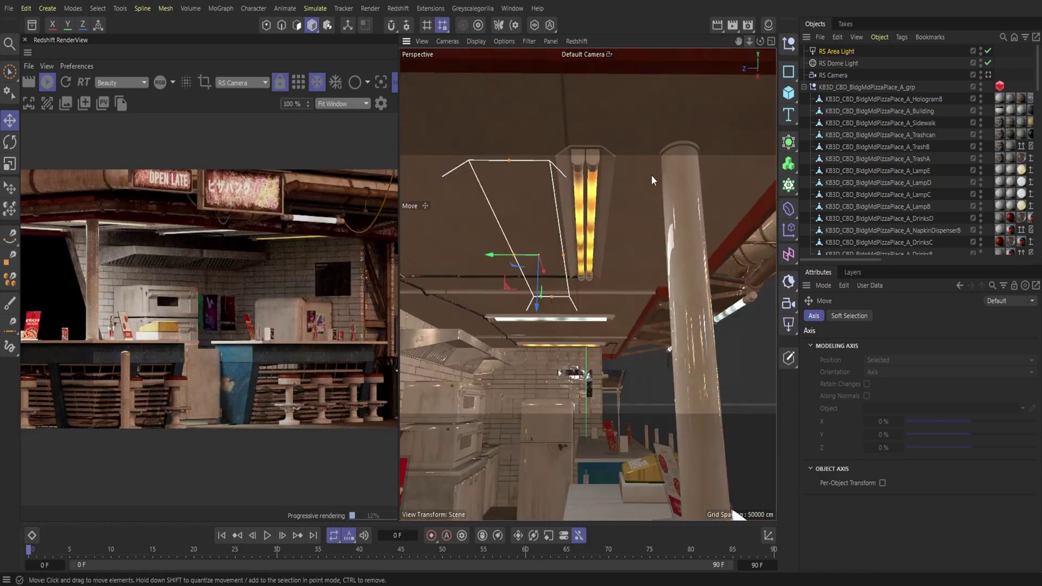
pyautogui.moveTo(527, 261); pyautogui.dragTo(582, 298)
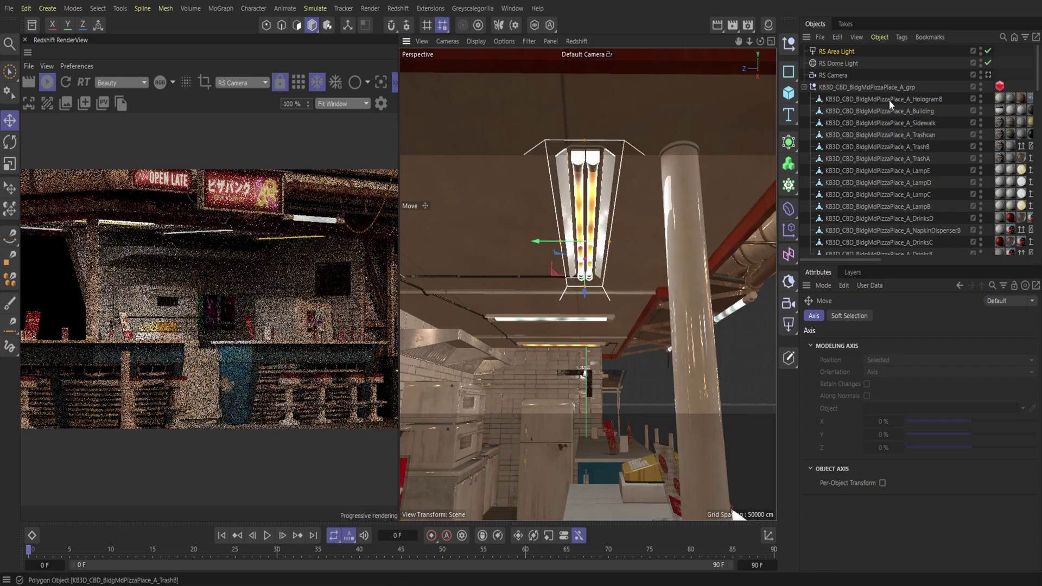
# Give the area light a pale warm colour with hue 39°, saturation about 13.7% and value about 97.8%.
pyautogui.click(840, 52)
pyautogui.click(883, 492)
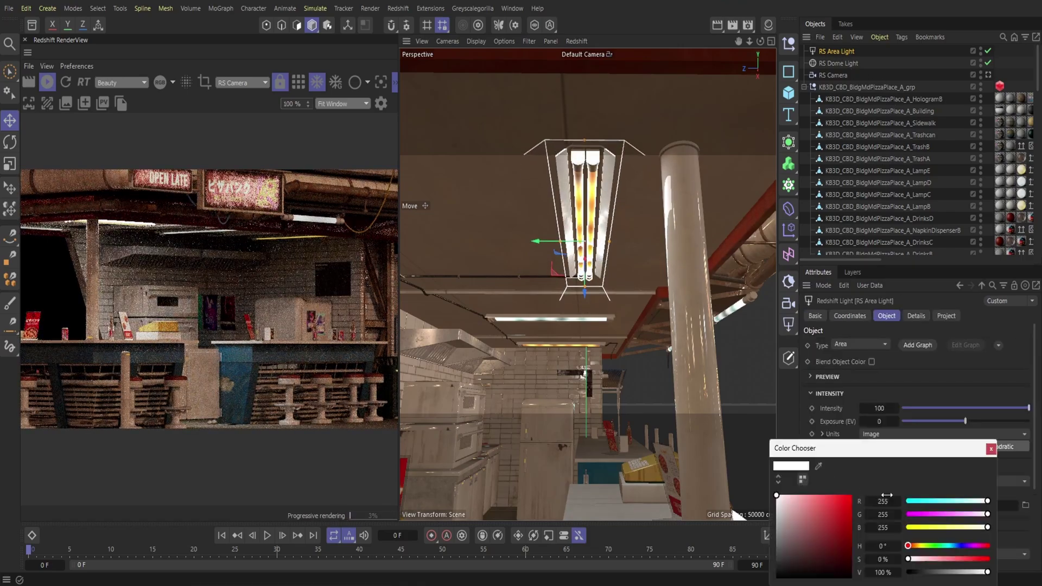
pyautogui.click(916, 547)
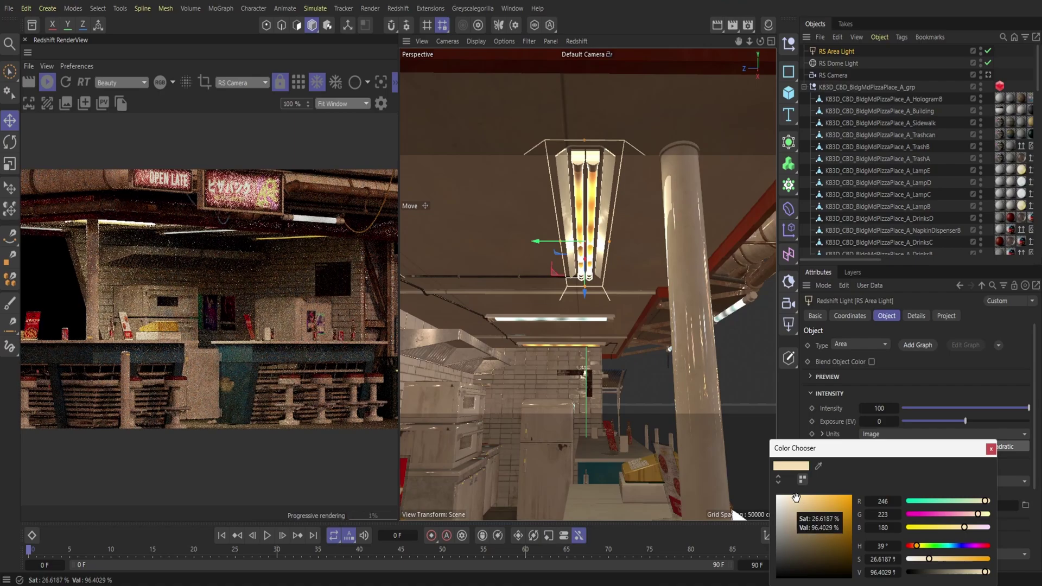
pyautogui.click(786, 497)
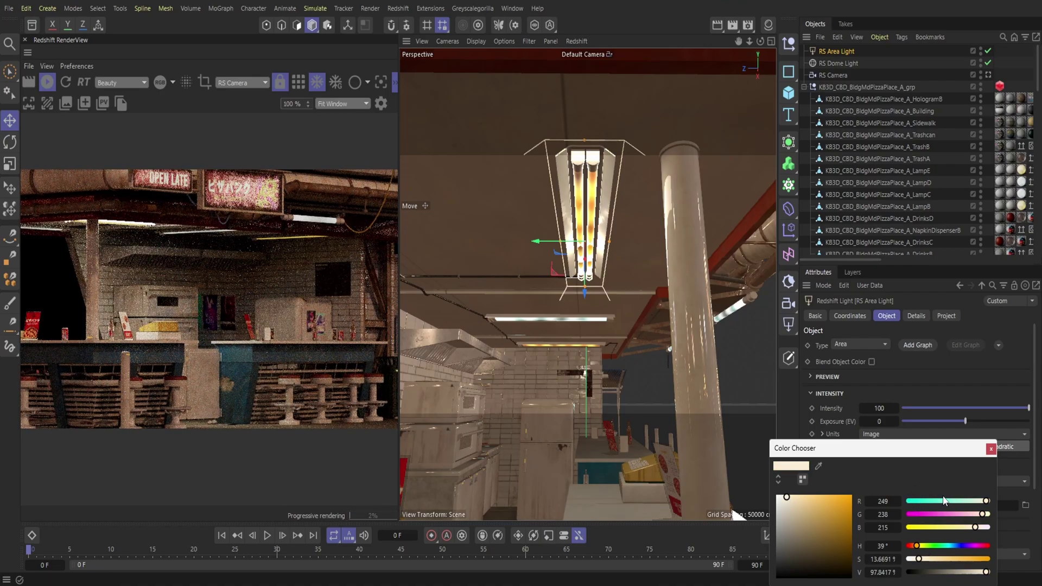
pyautogui.click(989, 450)
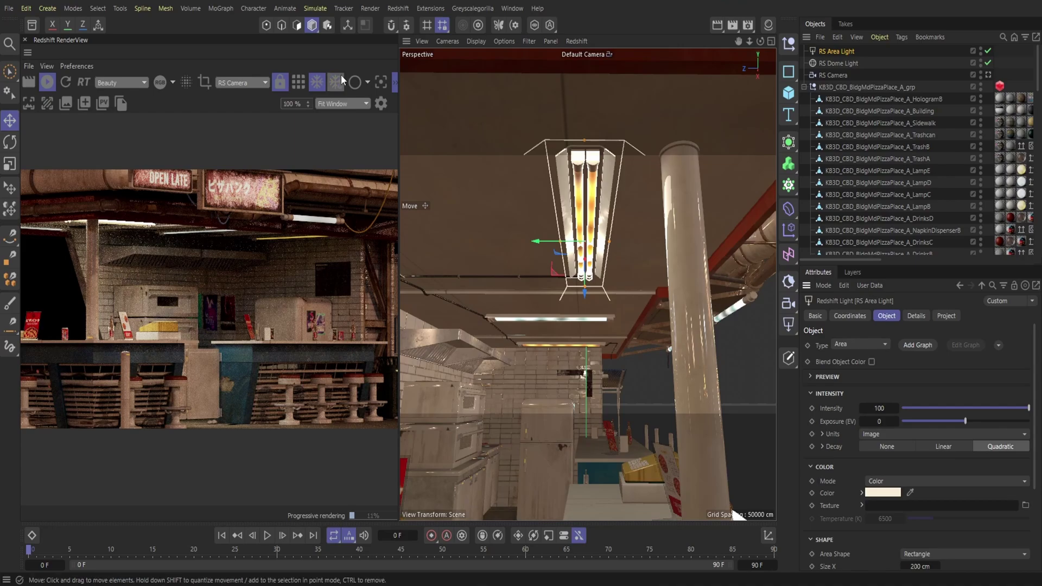
# Enable Bloom in the RenderView's display settings and set its threshold to 15.
pyautogui.click(381, 105)
pyautogui.click(366, 296)
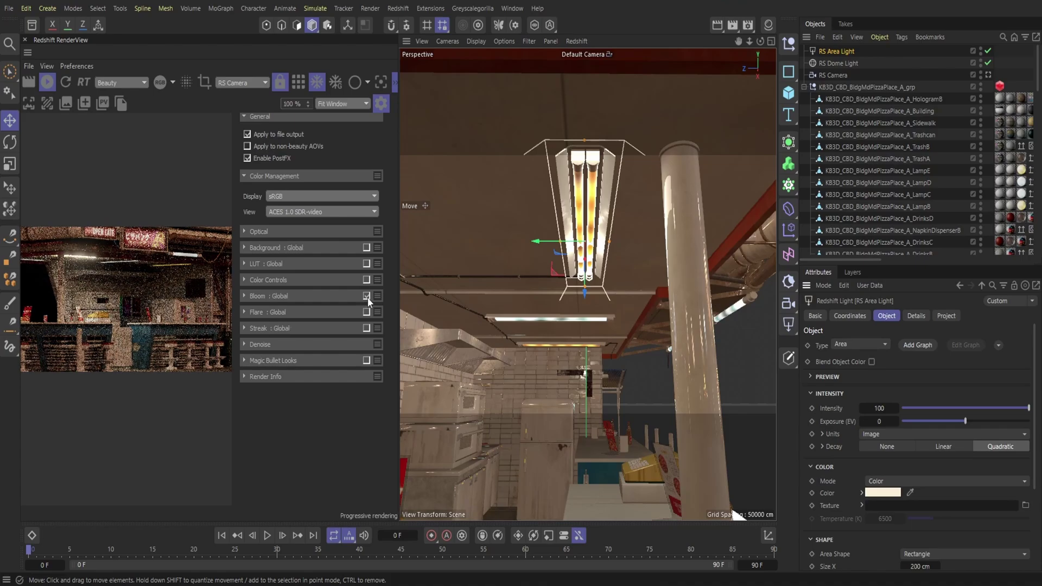
pyautogui.click(270, 295)
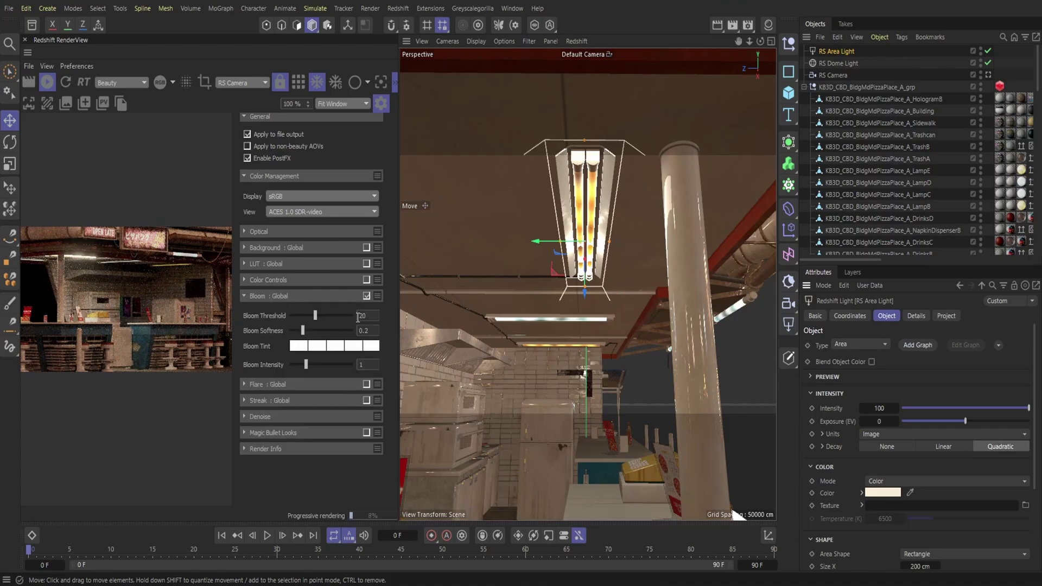
pyautogui.write('15')
# Try a bloom intensity of 2 and set it back to 1.
pyautogui.doubleClick(367, 364)
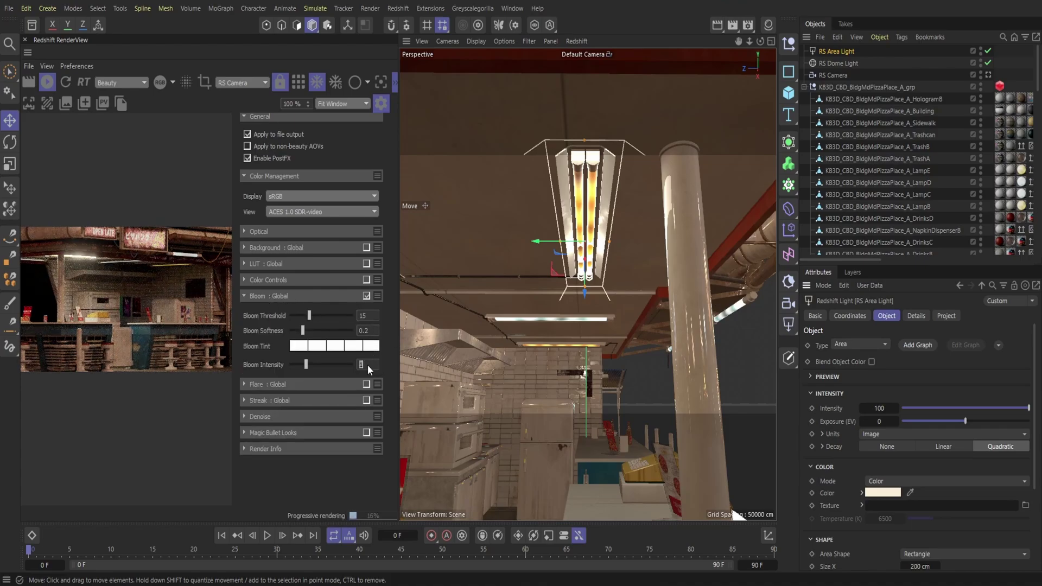
pyautogui.write('2')
pyautogui.press('Return')
pyautogui.click(372, 364)
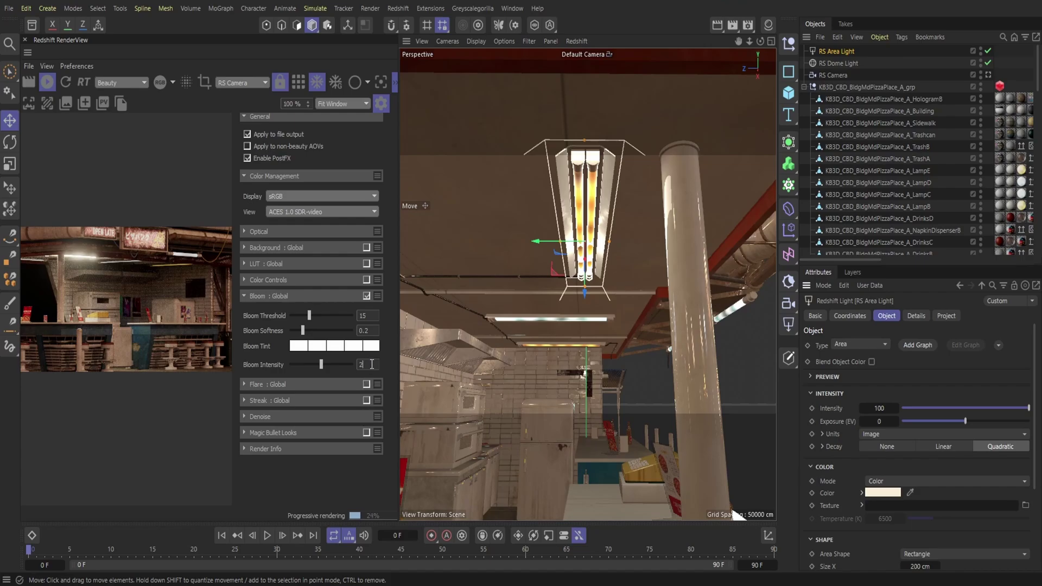
pyautogui.write('1')
pyautogui.press('Return')
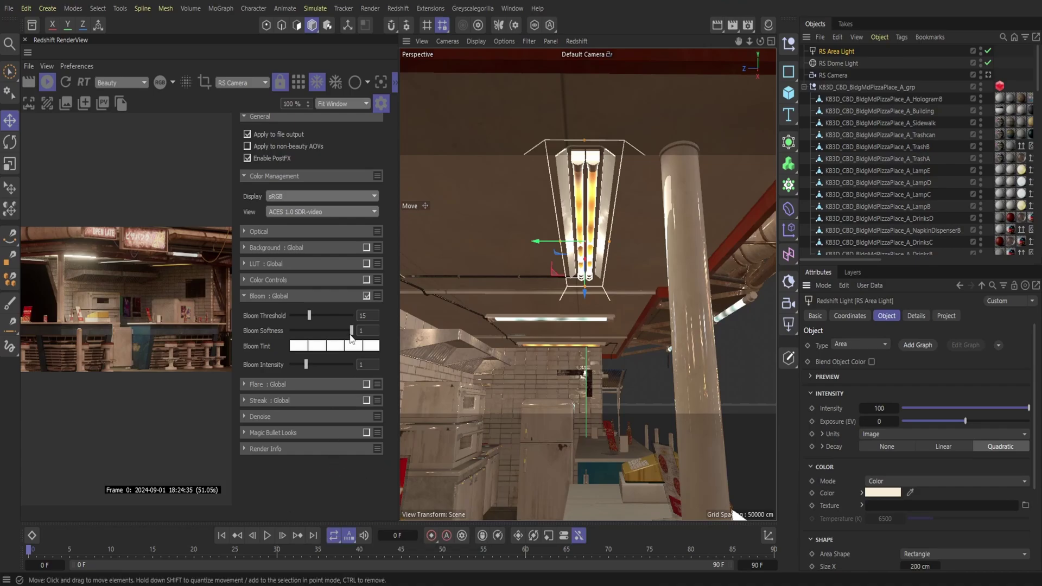
# Set the bloom softness to 0.5 and close the RenderView's display settings.
pyautogui.moveTo(351, 336)
pyautogui.mouseDown()
pyautogui.moveTo(319, 338)
pyautogui.moveTo(351, 332)
pyautogui.mouseUp()
pyautogui.press('Return')
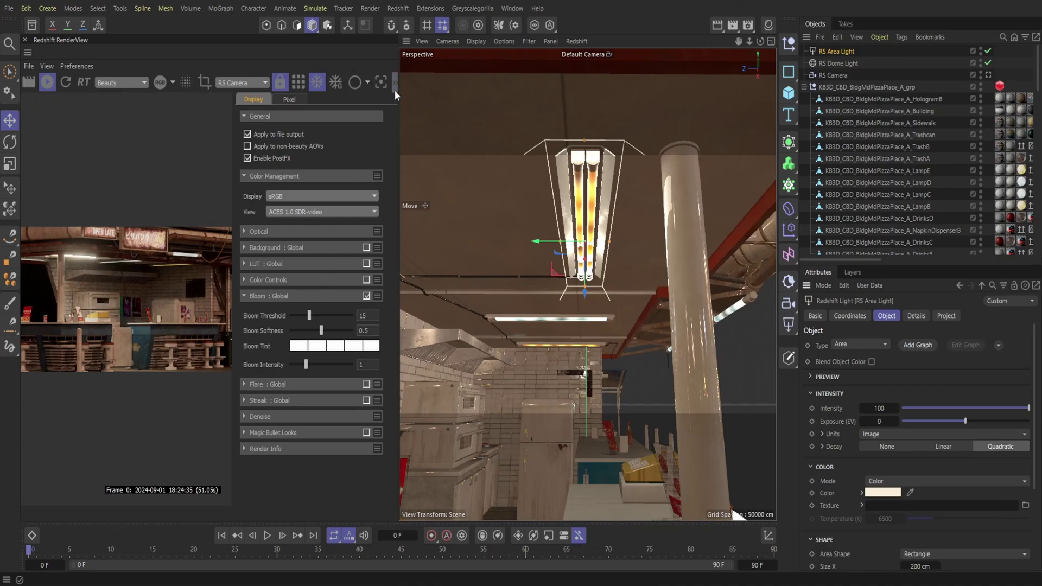
pyautogui.click(382, 103)
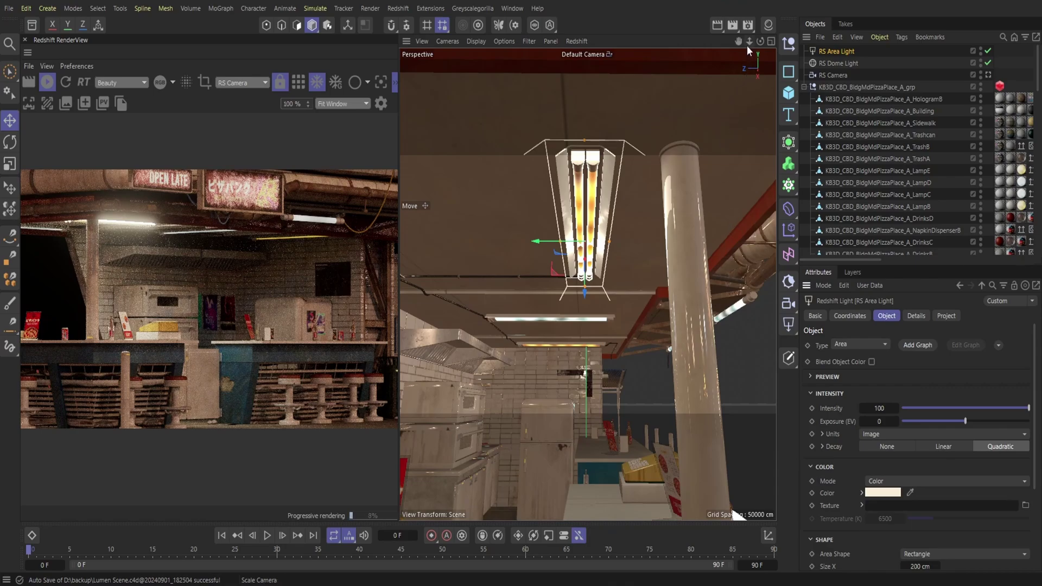
# Duplicate the area light and move the copy beneath the white ceiling lamp on the opposite side of the counter.
pyautogui.moveTo(746, 46); pyautogui.dragTo(718, 50)
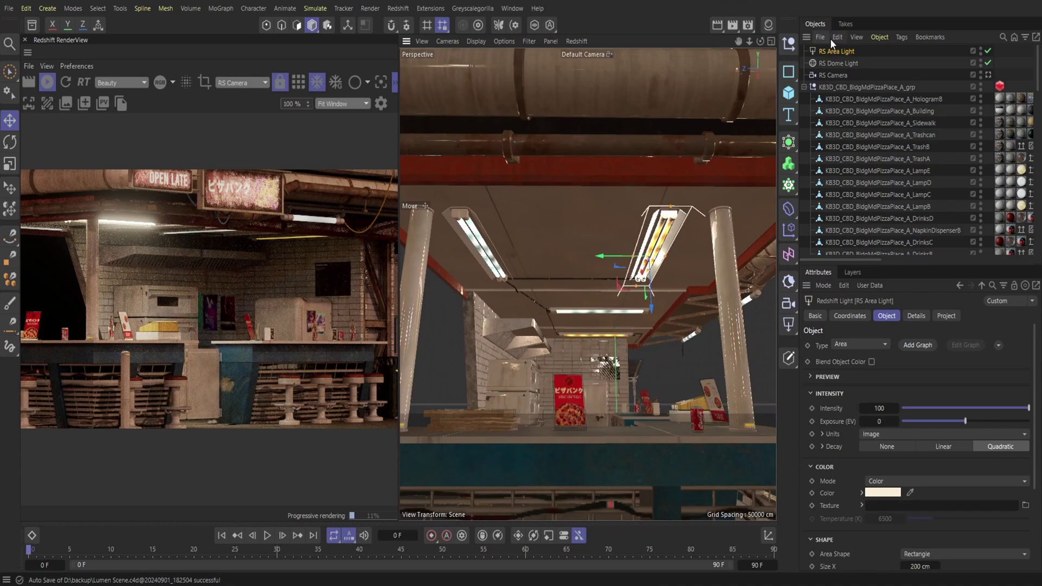
pyautogui.click(832, 39)
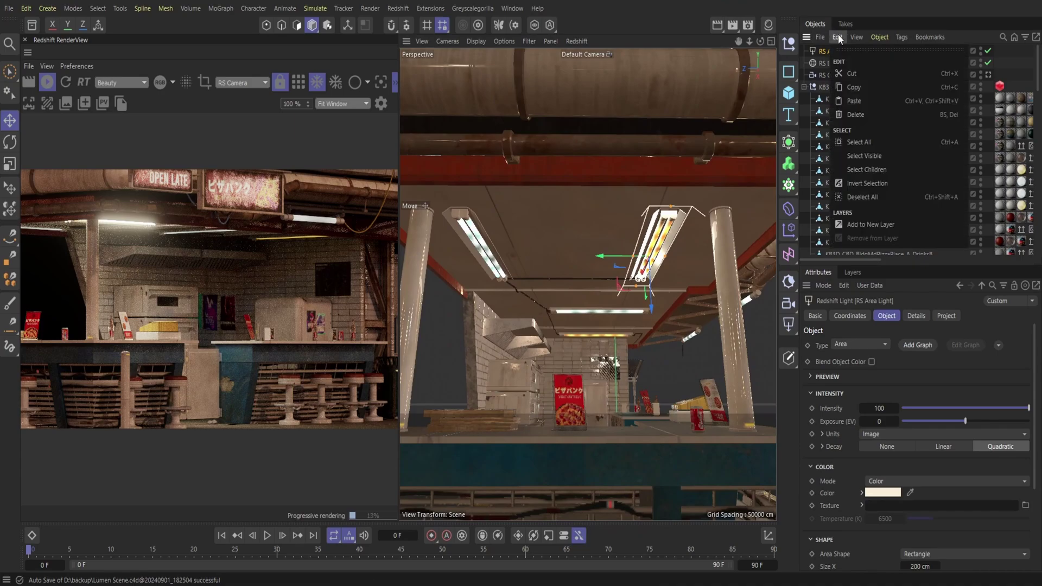
pyautogui.click(845, 102)
pyautogui.moveTo(611, 252); pyautogui.dragTo(453, 262)
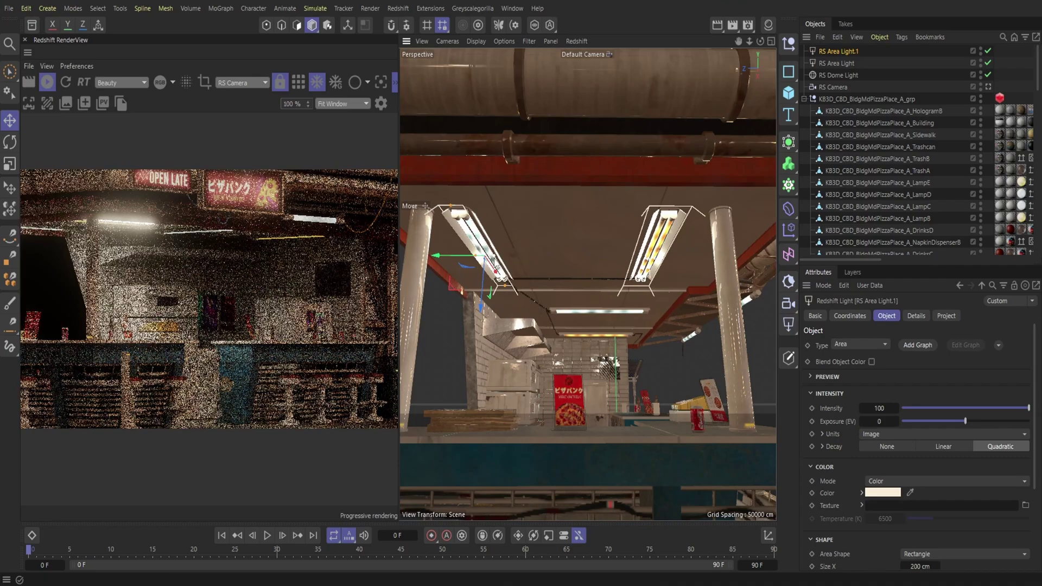
# Change the colour of the duplicated area light under the opposite ceiling lamp to pure white.
pyautogui.click(882, 492)
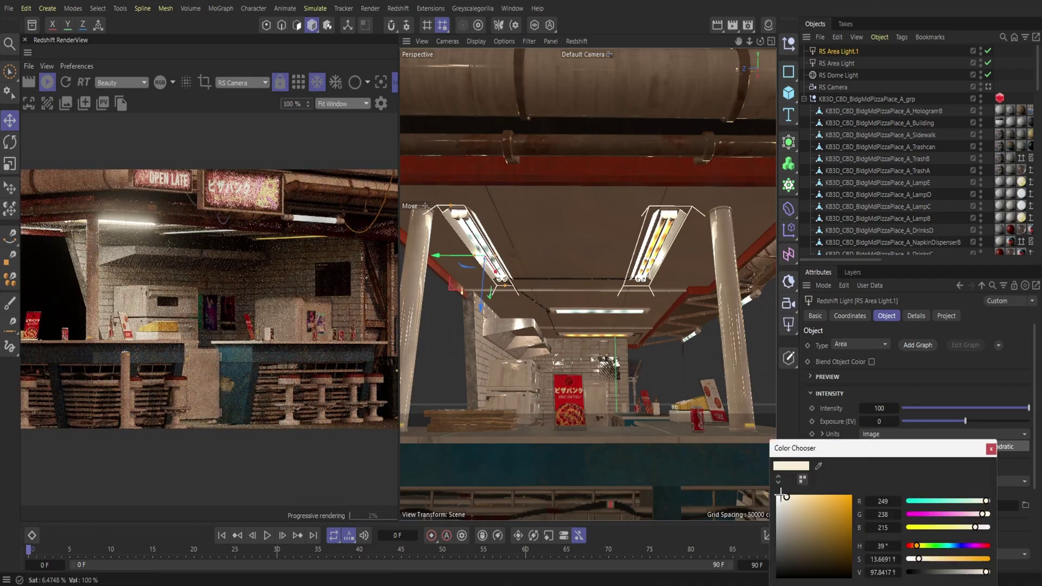
pyautogui.click(990, 450)
# Examine the tube lamp under the front awning and look through the building group's objects for it.
pyautogui.moveTo(749, 41); pyautogui.dragTo(731, 115)
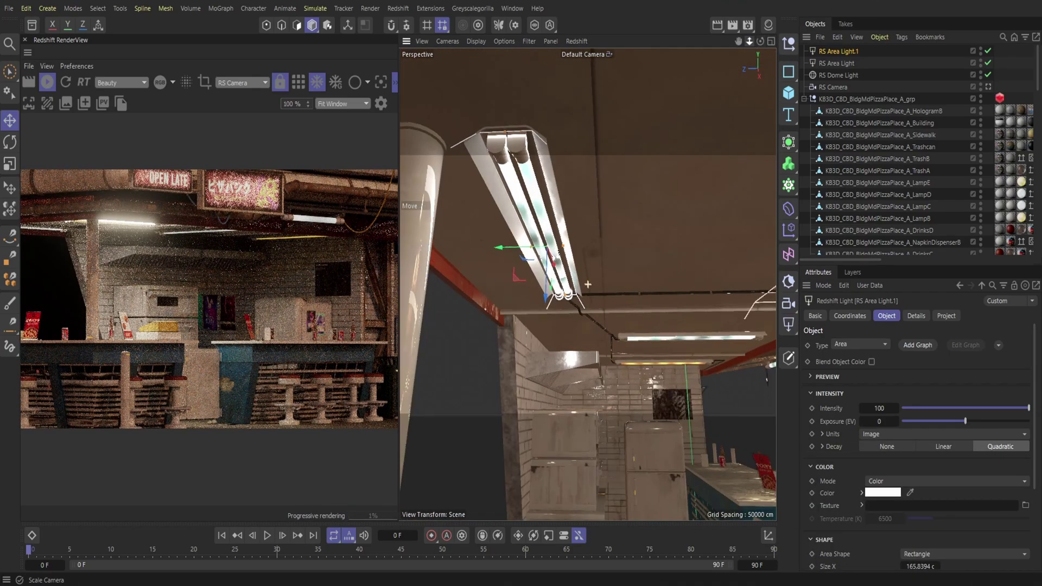
pyautogui.moveTo(749, 41); pyautogui.dragTo(770, 46)
pyautogui.click(613, 300)
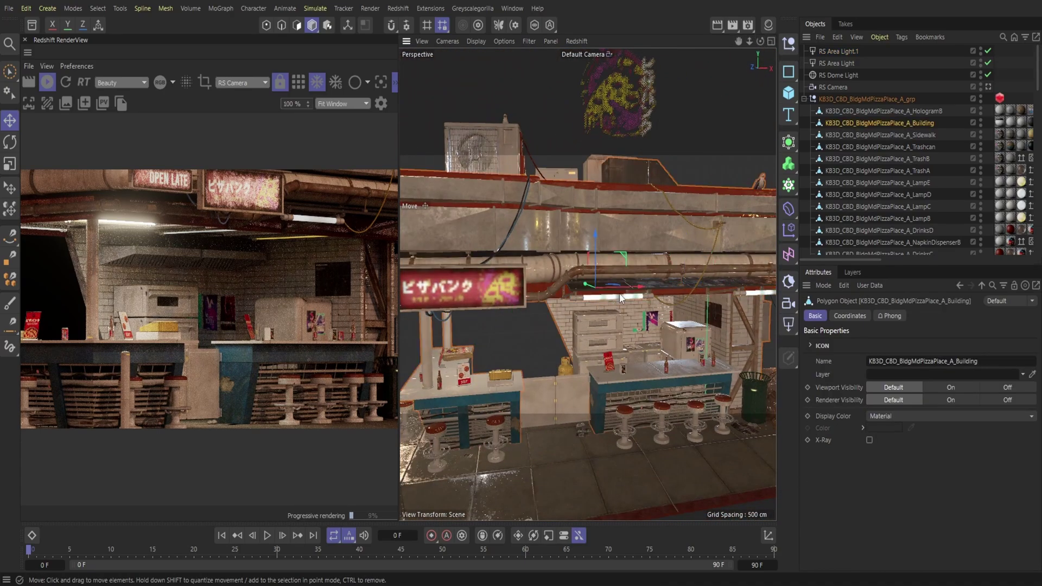
pyautogui.moveTo(742, 41); pyautogui.dragTo(743, 41)
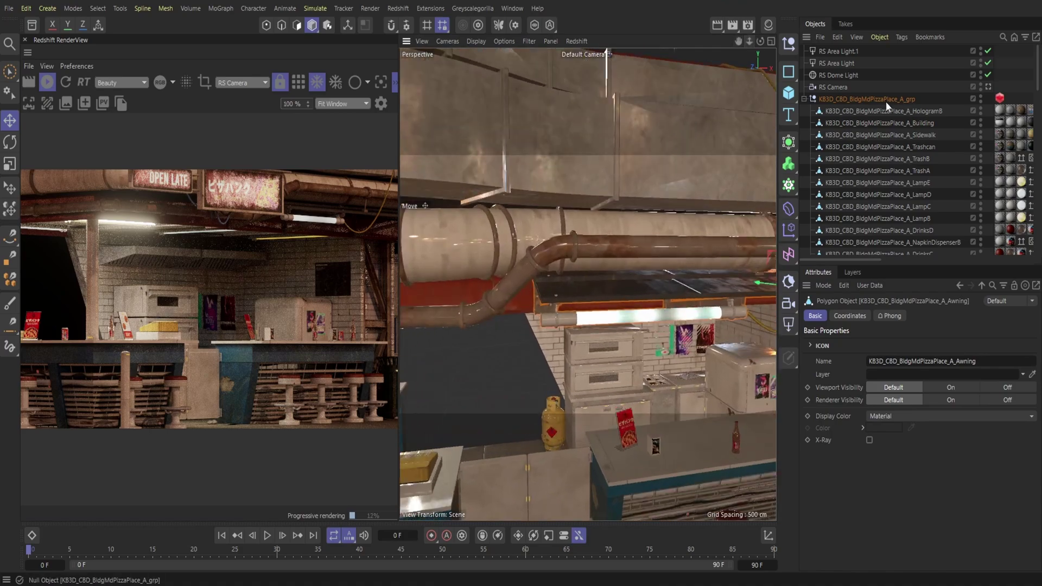
pyautogui.click(804, 98)
pyautogui.click(804, 99)
pyautogui.scroll(-5, 890, 194)
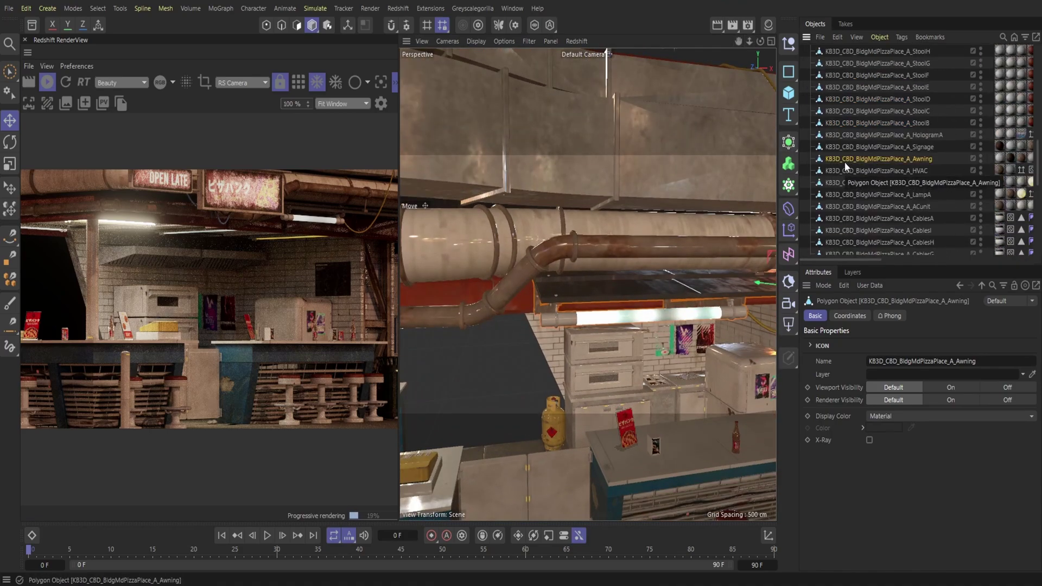
pyautogui.moveTo(739, 40); pyautogui.dragTo(739, 40)
pyautogui.scroll(5, 852, 140)
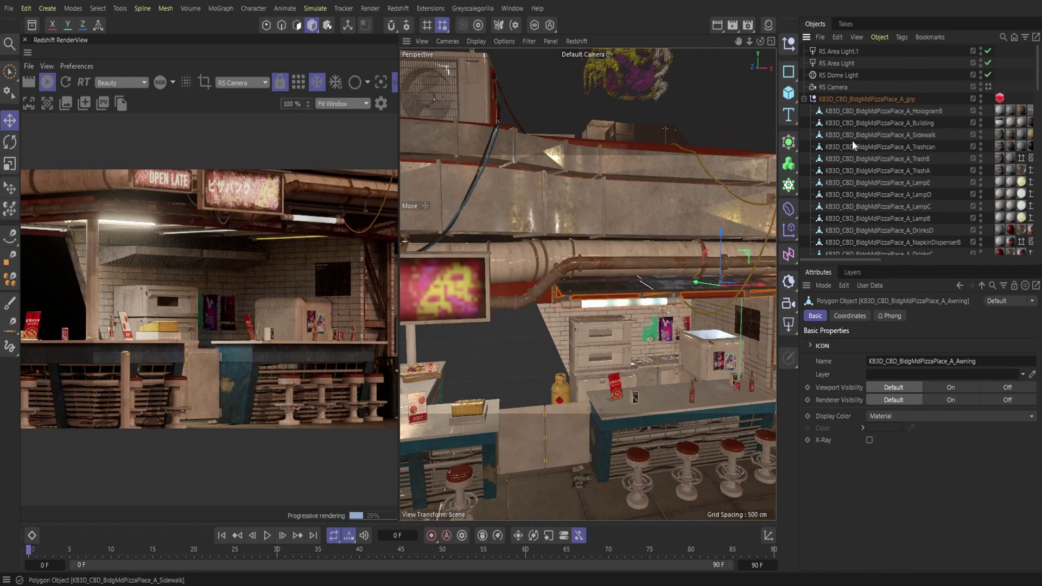
# Copy and paste RS Area Light.1 as another area light, then save the scene.
pyautogui.click(836, 52)
pyautogui.click(837, 38)
pyautogui.click(853, 88)
pyautogui.click(837, 38)
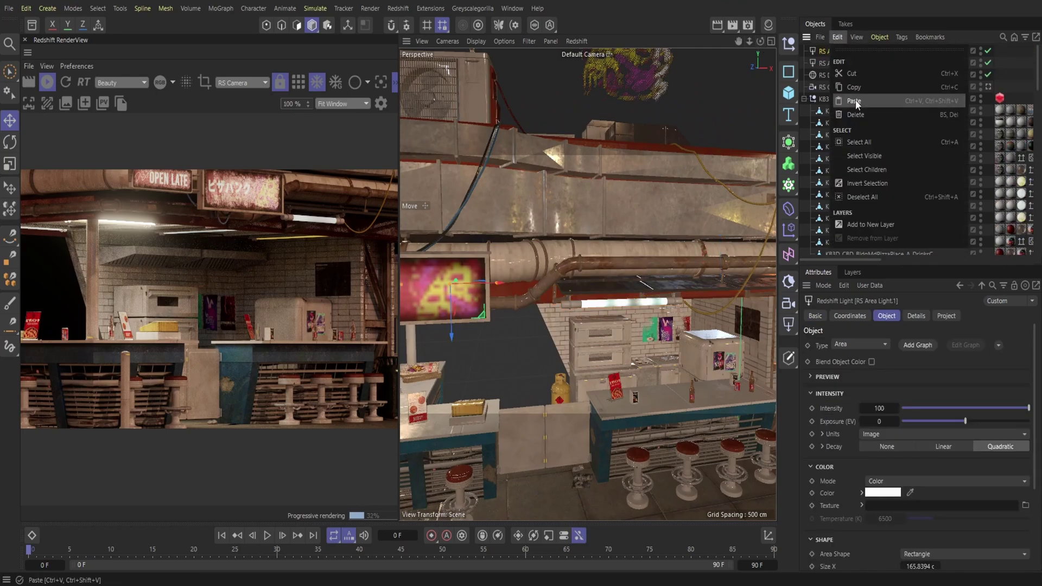
pyautogui.click(855, 100)
pyautogui.moveTo(747, 44); pyautogui.dragTo(759, 41)
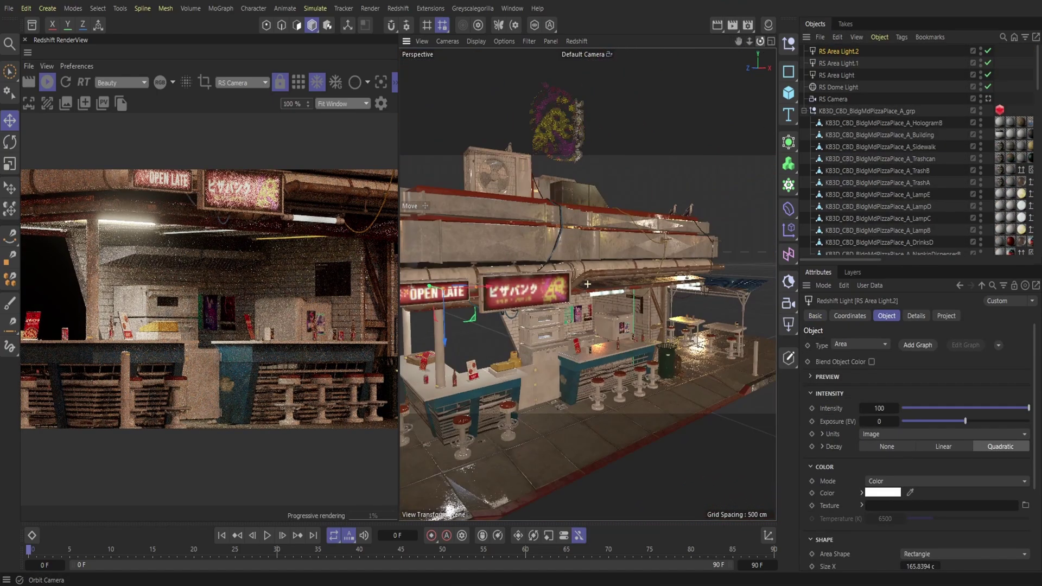
pyautogui.click(9, 9)
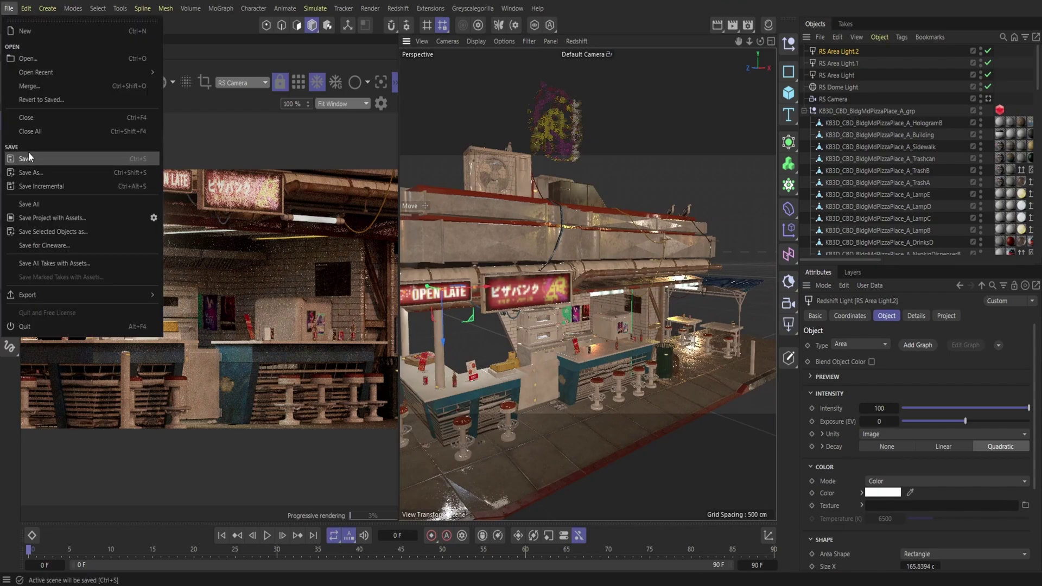
pyautogui.click(28, 156)
# Move RS Area Light.2 to just beneath the tube lamp that hangs under the front awning.
pyautogui.moveTo(499, 322); pyautogui.dragTo(542, 327)
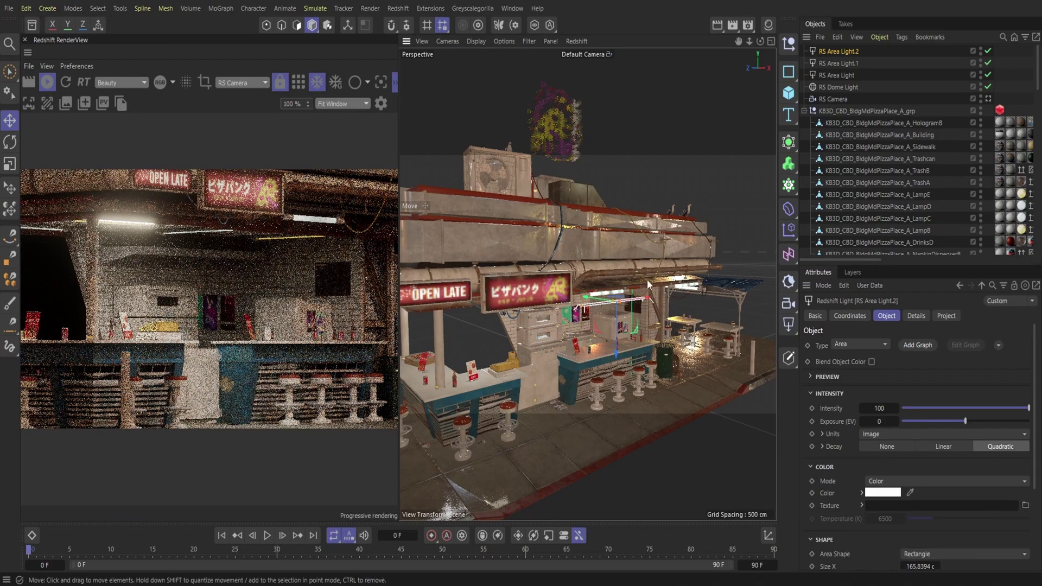
pyautogui.moveTo(749, 42); pyautogui.dragTo(738, 42)
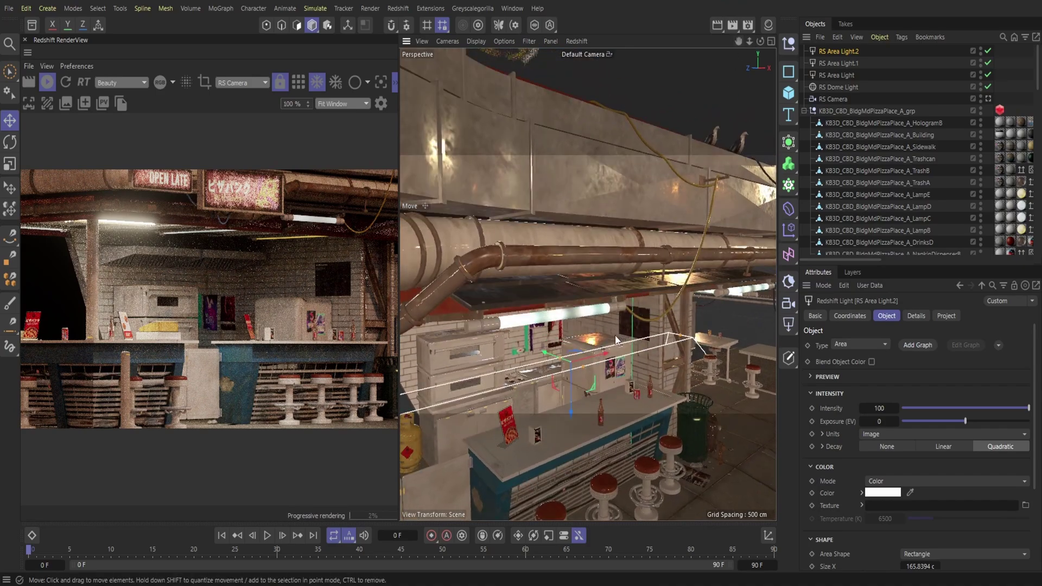
pyautogui.moveTo(624, 345); pyautogui.dragTo(541, 288)
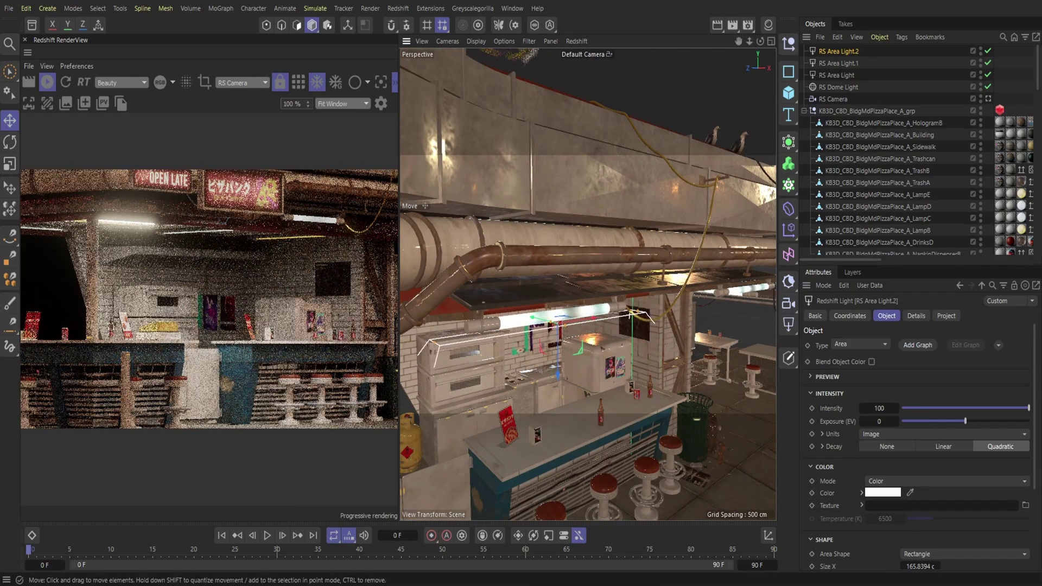
# Change RS Area Light.2 to a Cylinder shape and shrink it around the tube lamp, about 92 cm in X and 6.5 cm in Z.
pyautogui.scroll(-3, 922, 429)
pyautogui.click(920, 434)
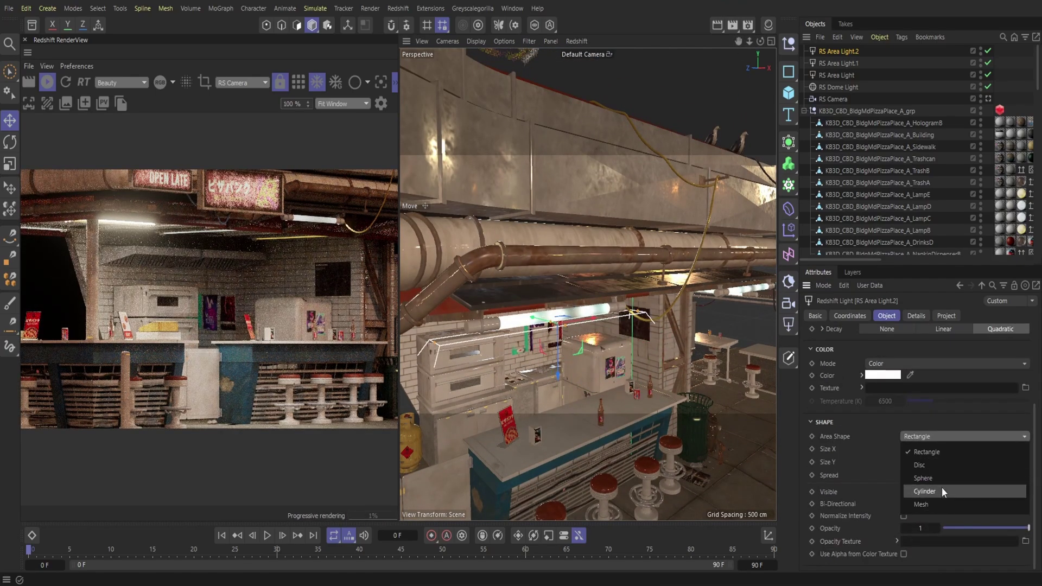
pyautogui.click(939, 492)
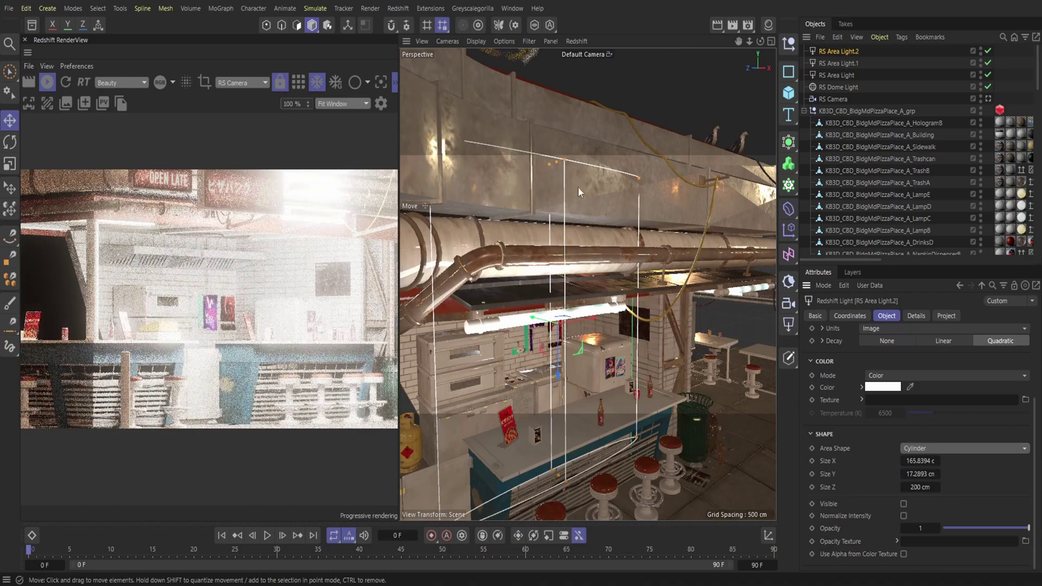
pyautogui.moveTo(558, 164); pyautogui.dragTo(559, 342)
pyautogui.moveTo(436, 336); pyautogui.dragTo(497, 347)
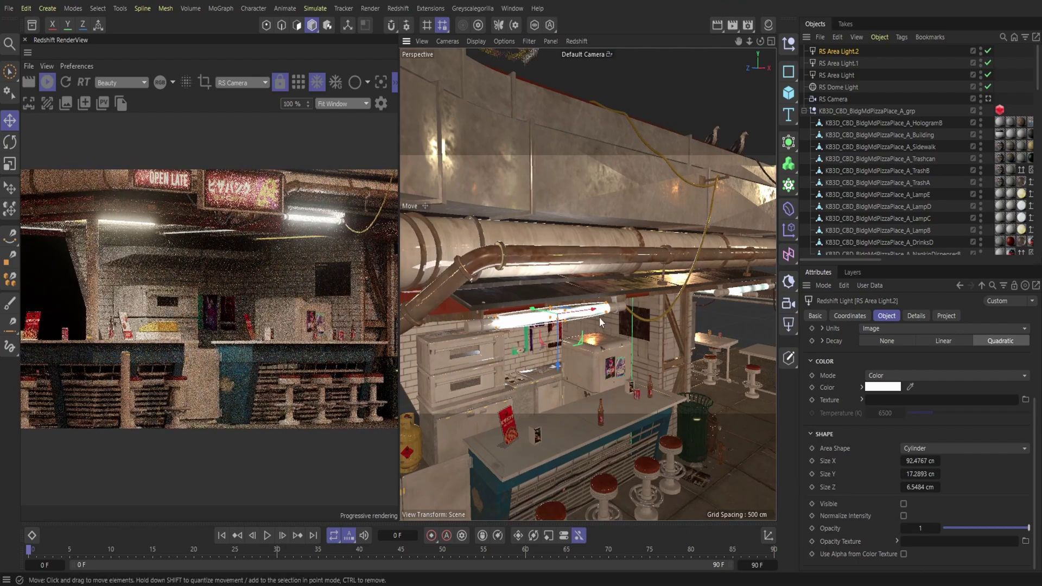
# Try an intensity of 50 on the cylinder light, then set it to 75.
pyautogui.scroll(3, 895, 426)
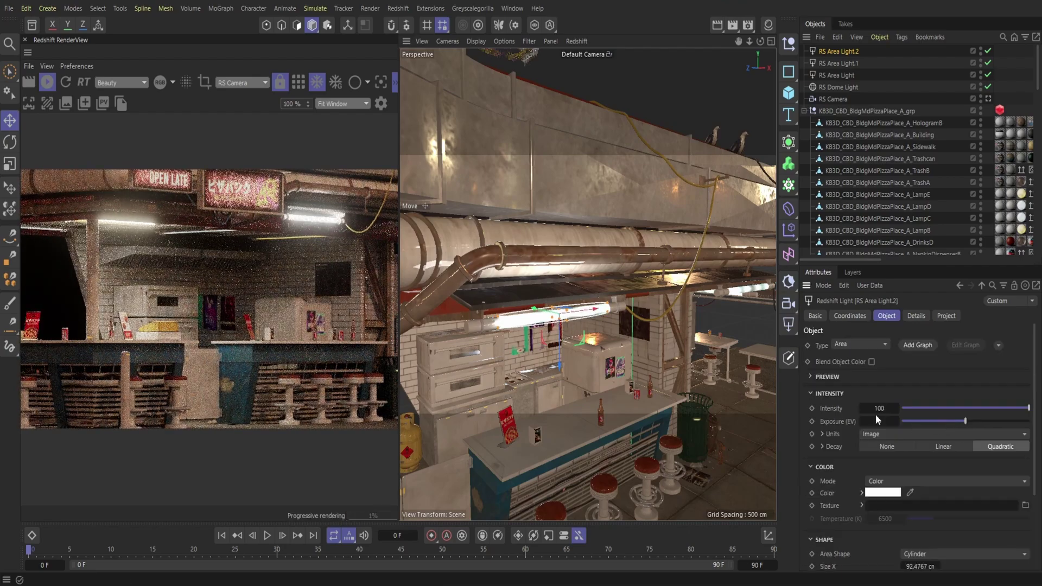
pyautogui.write('50')
pyautogui.press('Return')
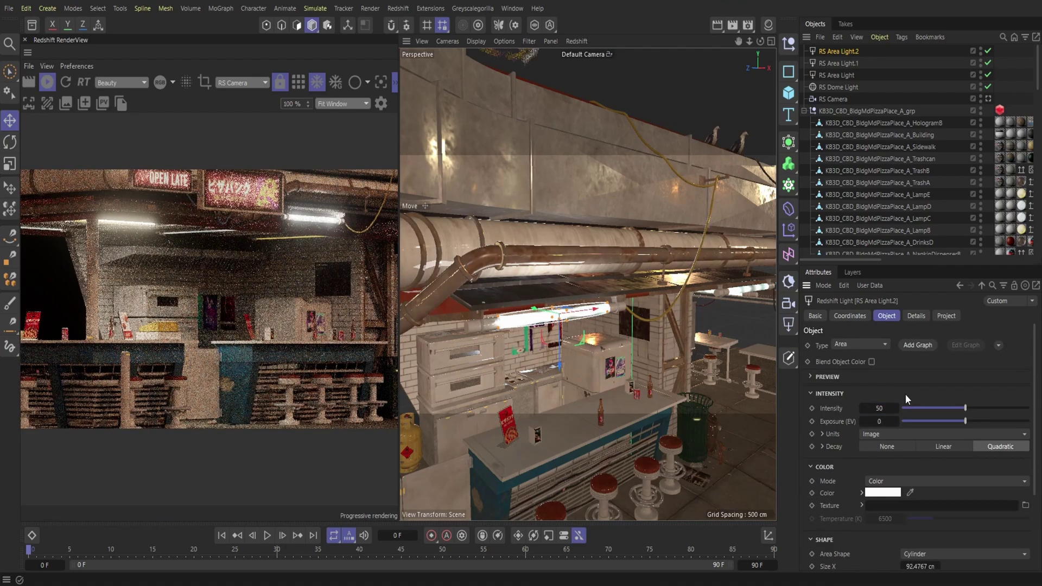
pyautogui.doubleClick(888, 408)
pyautogui.write('75')
pyautogui.press('Return')
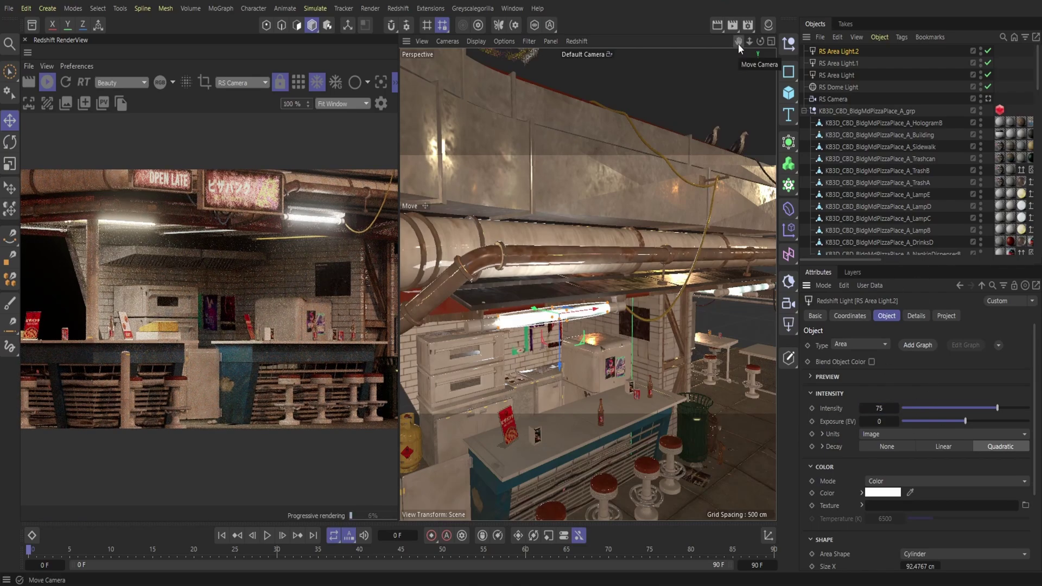
# Tint the cylinder light pale cyan with an RGB colour of 190, 255, 255.
pyautogui.click(879, 492)
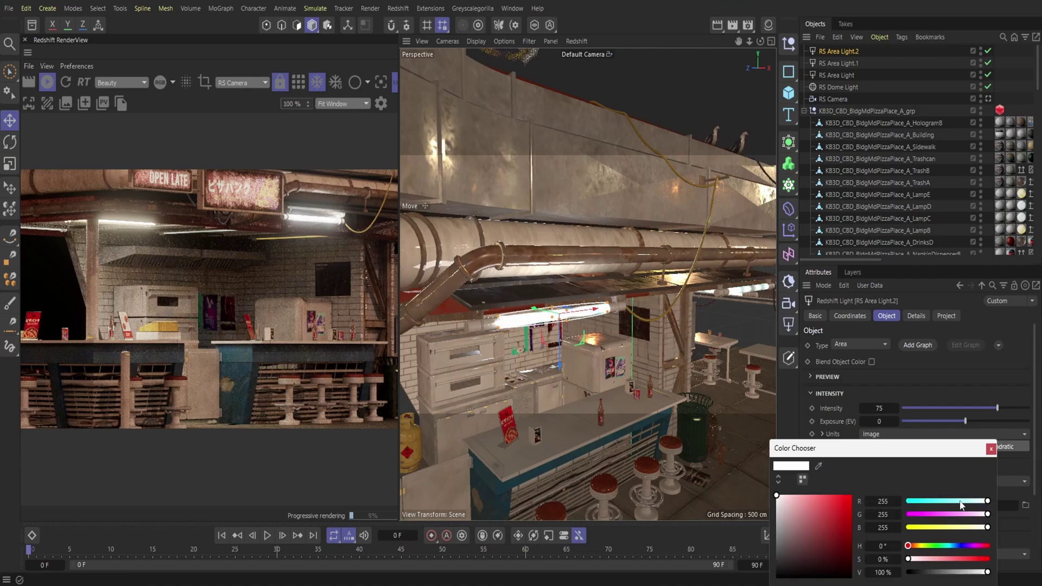
pyautogui.moveTo(961, 504); pyautogui.dragTo(967, 501)
pyautogui.click(990, 448)
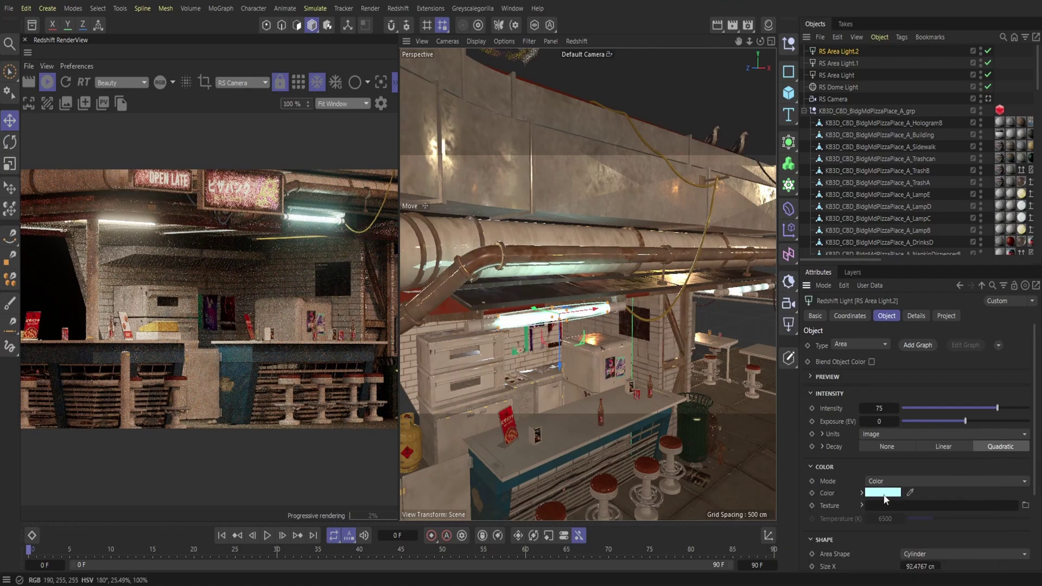
pyautogui.click(883, 493)
pyautogui.click(991, 448)
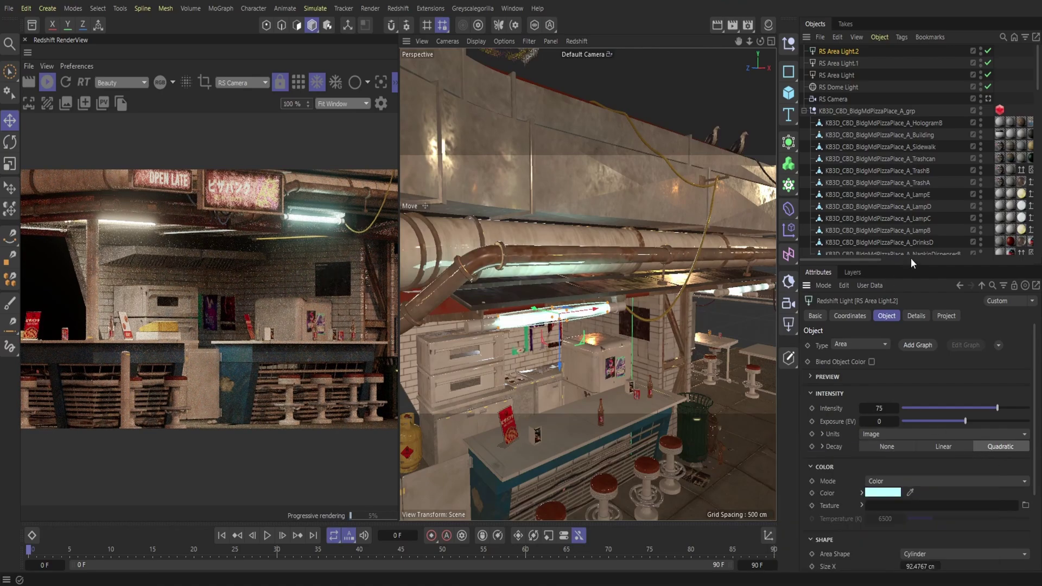
# Tint RS Area Light.1 pale cyan by lowering its red channel, giving hue 180° and saturation of about 22%.
pyautogui.click(837, 63)
pyautogui.click(891, 493)
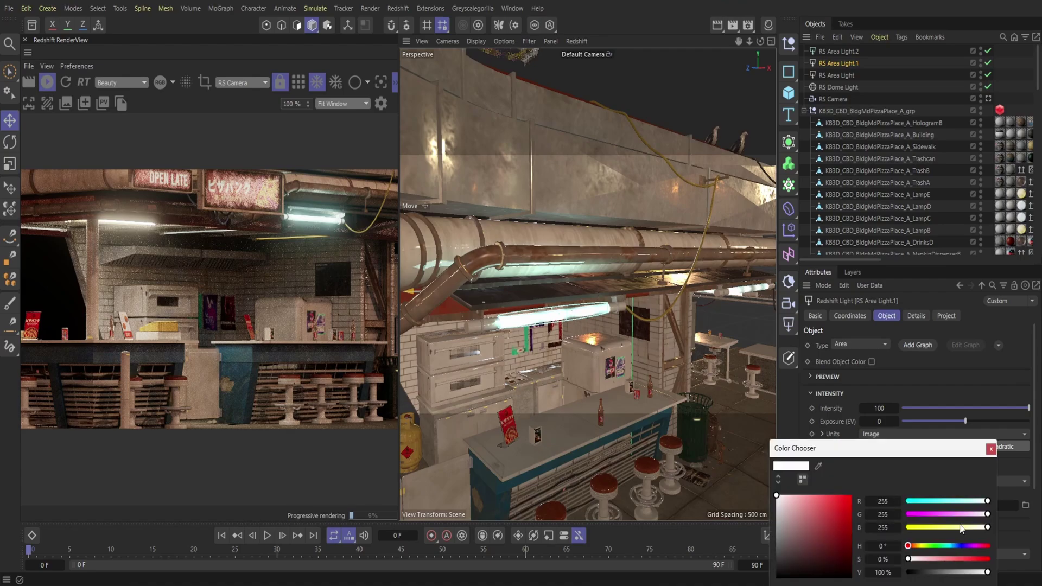
pyautogui.click(970, 501)
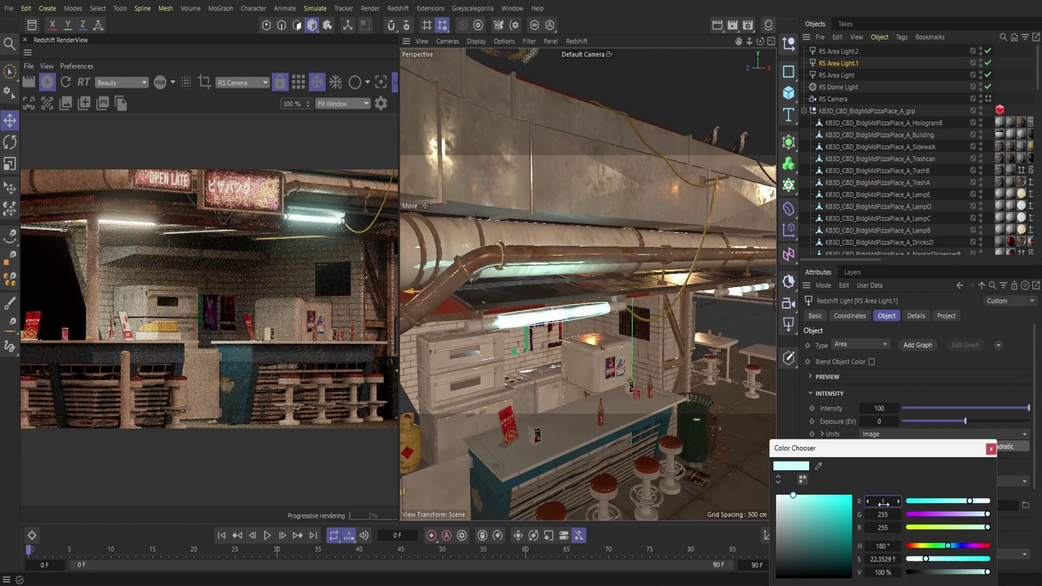
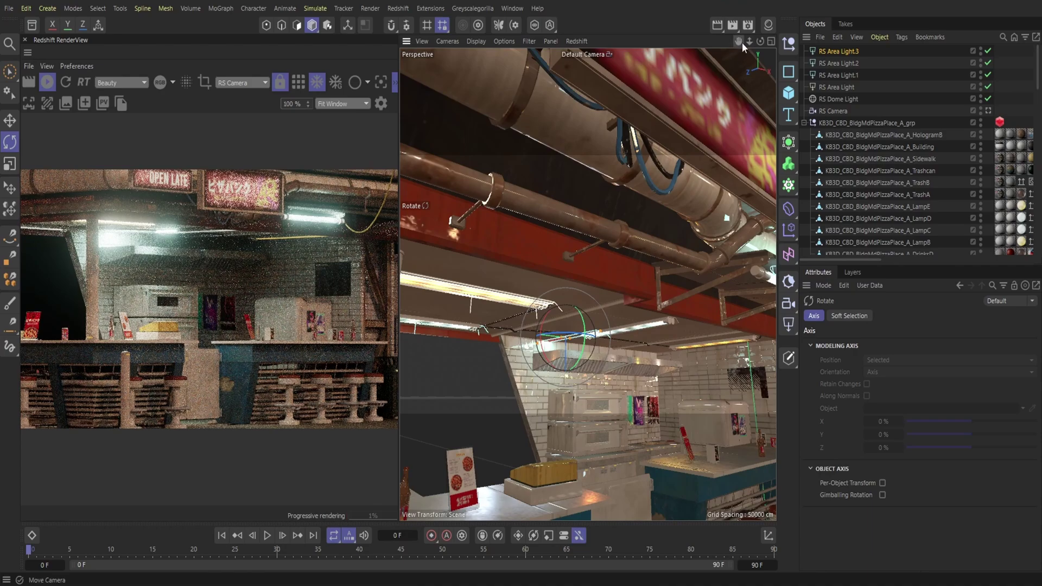
# Move RS Area Light.3 along the ceiling until it sits over the twin-tube lamp in front of the kitchen hood.
pyautogui.moveTo(740, 42); pyautogui.dragTo(814, 41)
pyautogui.moveTo(587, 284); pyautogui.dragTo(576, 305)
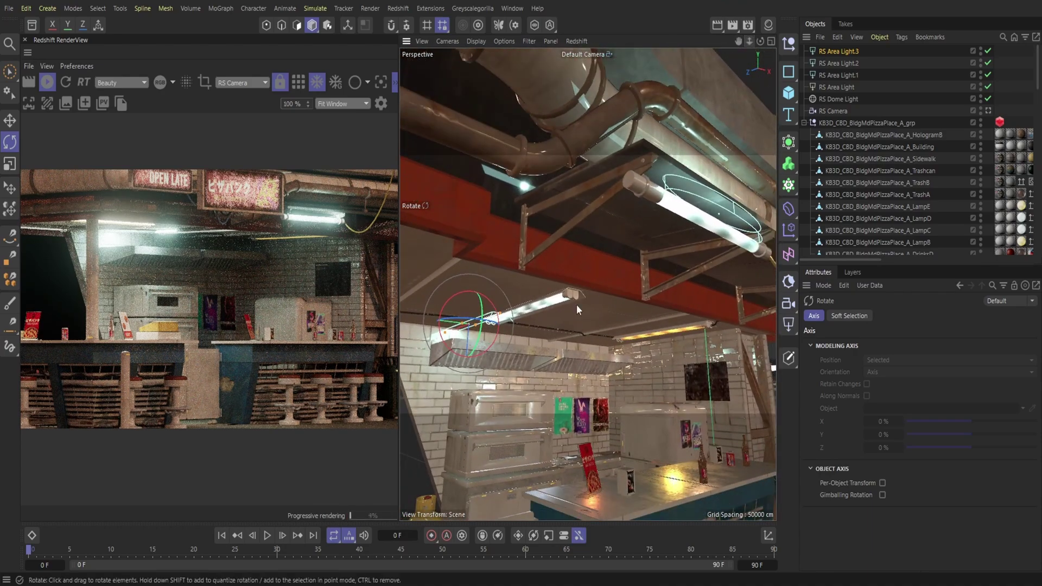
pyautogui.press('e')
pyautogui.moveTo(458, 333); pyautogui.dragTo(515, 312)
pyautogui.moveTo(760, 41); pyautogui.dragTo(835, 22)
pyautogui.moveTo(590, 339); pyautogui.dragTo(598, 338)
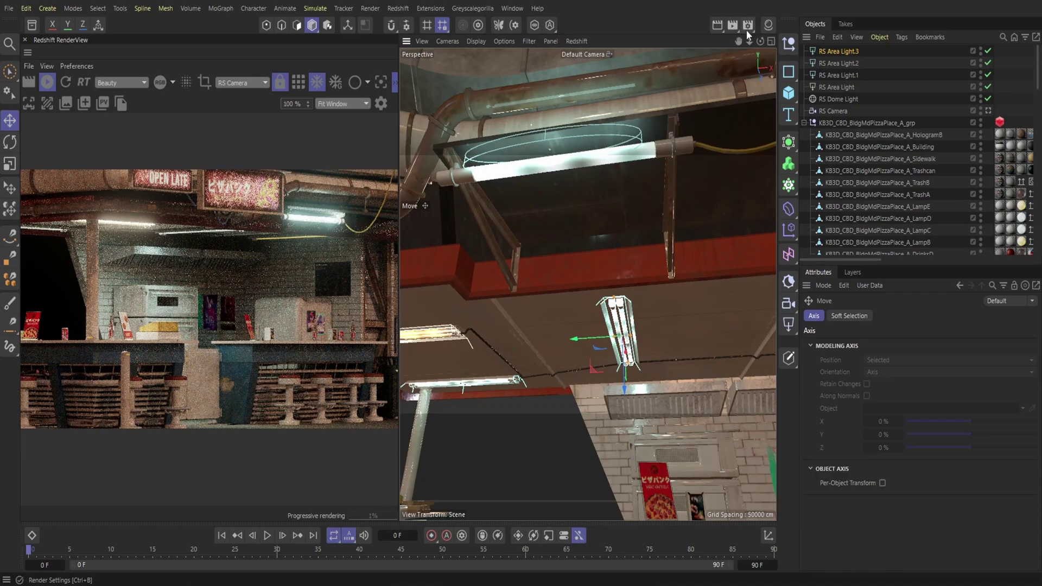
# Lower the cylinder light RS Area Light.2 so it sits centred on the tube lamp beneath the outdoor pipes.
pyautogui.click(594, 135)
pyautogui.click(836, 63)
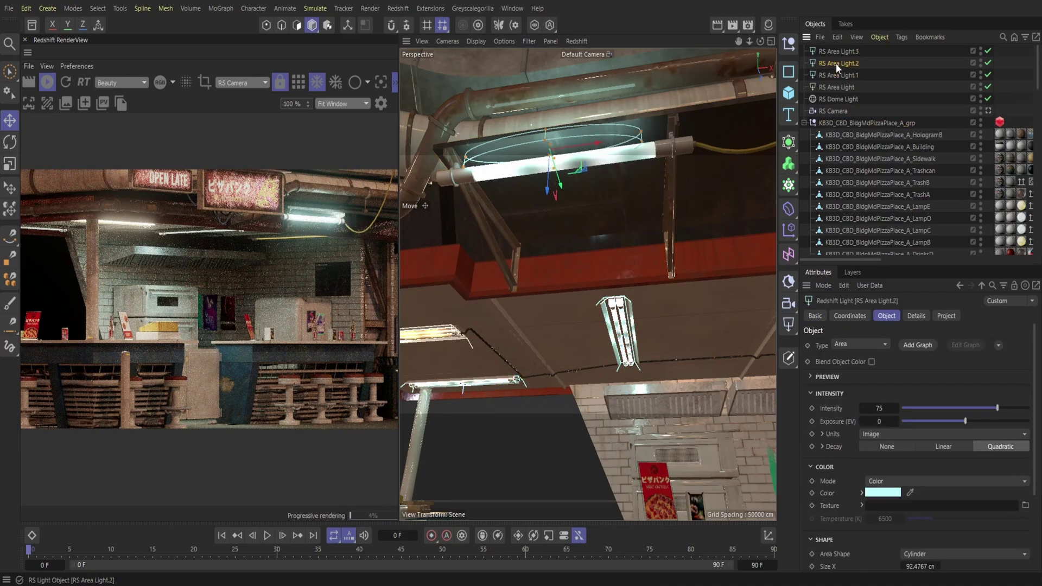
pyautogui.moveTo(561, 178); pyautogui.dragTo(567, 187)
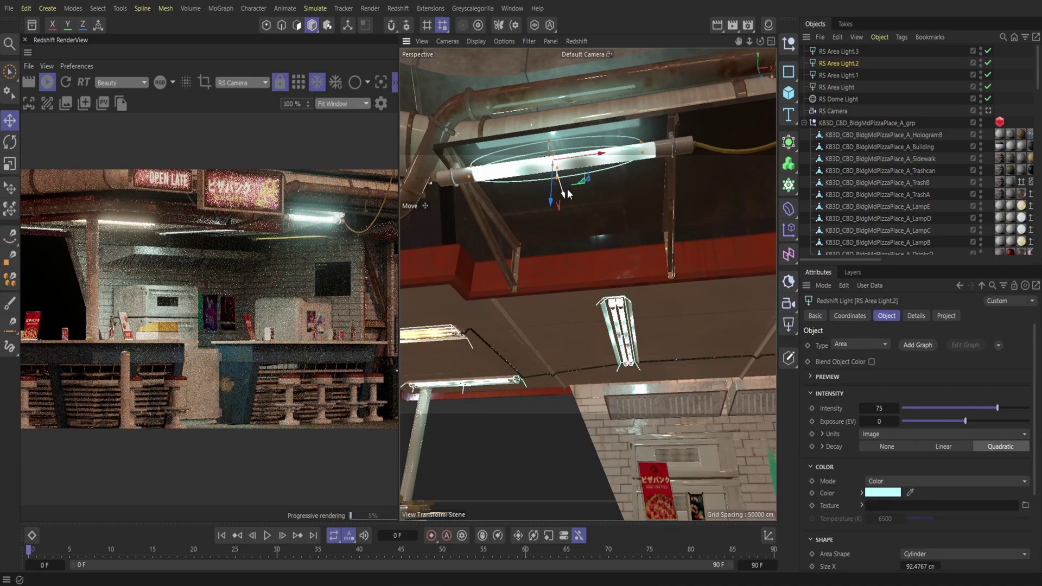
pyautogui.click(718, 102)
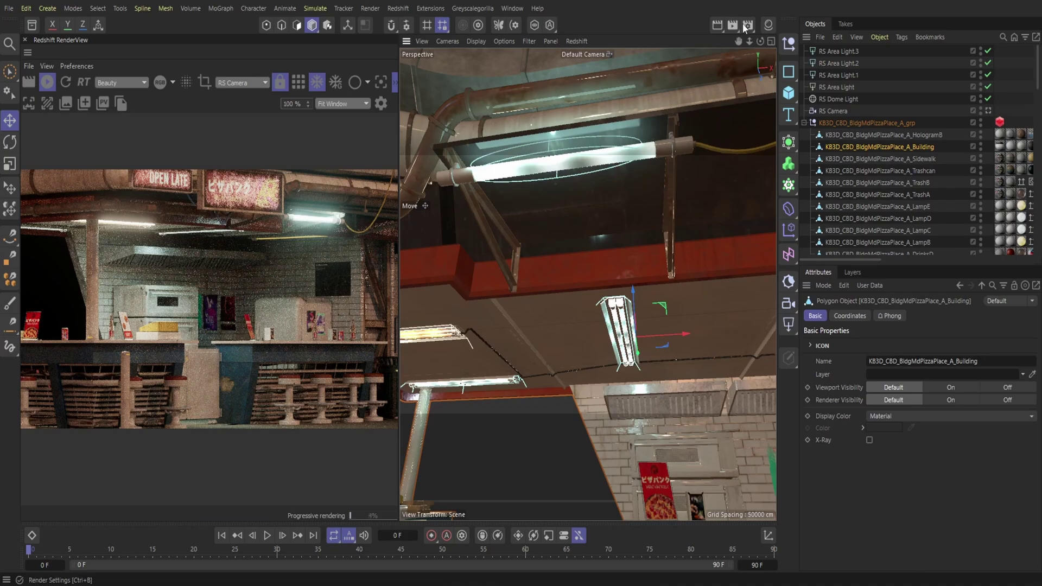
# Duplicate RS Area Light and move the copy along the ceiling to the yellow lamp above the fridge.
pyautogui.moveTo(749, 40); pyautogui.dragTo(792, 54)
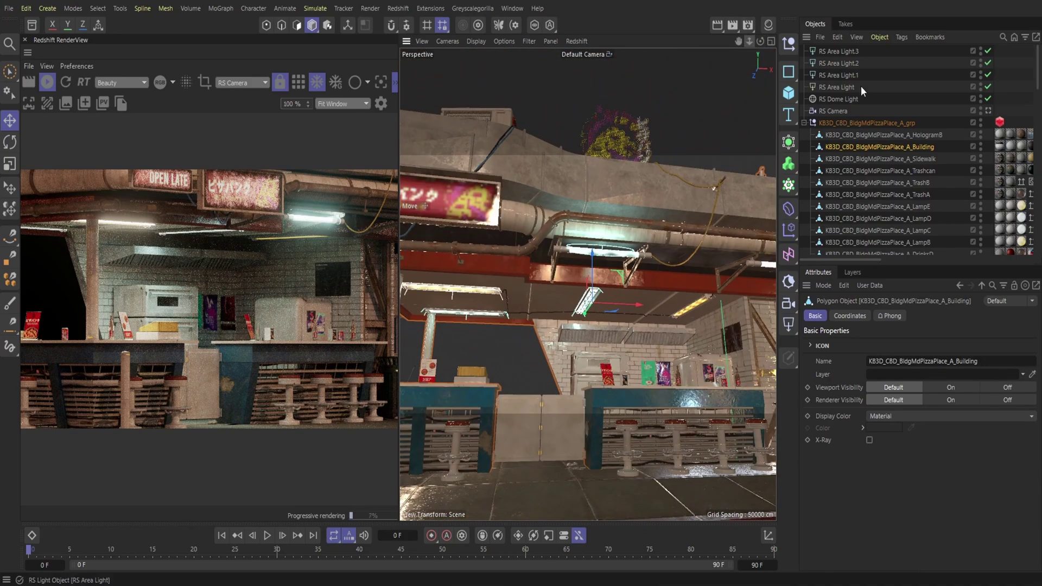
pyautogui.click(845, 87)
pyautogui.click(837, 37)
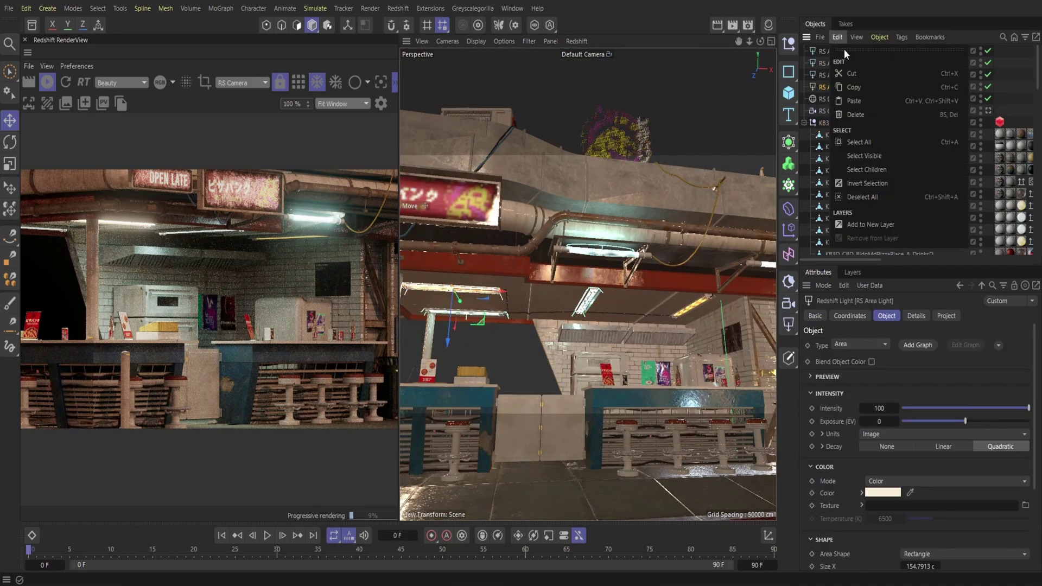
pyautogui.click(854, 88)
pyautogui.click(837, 37)
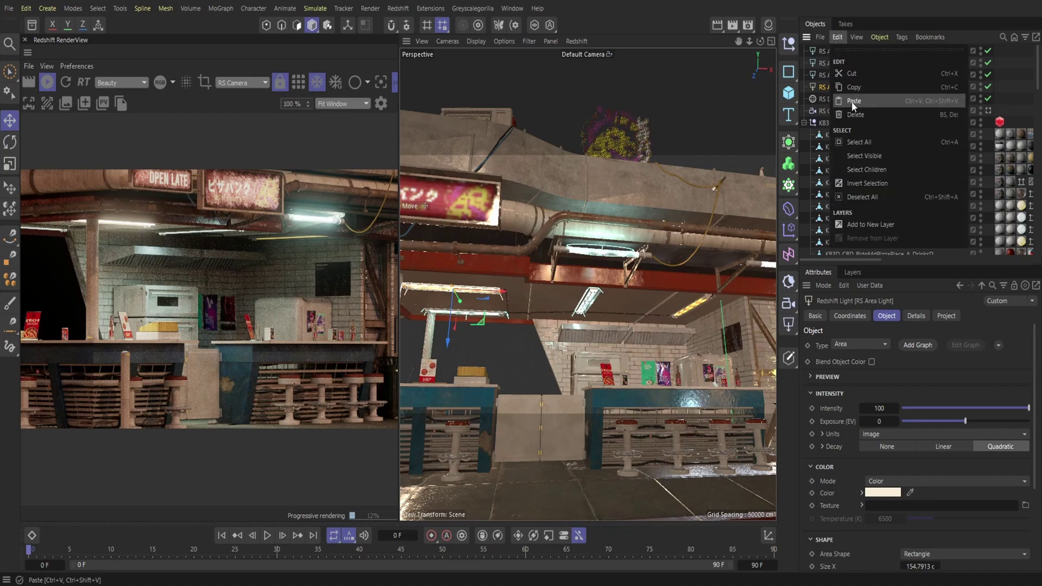
pyautogui.click(852, 101)
pyautogui.moveTo(477, 318); pyautogui.dragTo(724, 331)
pyautogui.moveTo(766, 300); pyautogui.dragTo(735, 303)
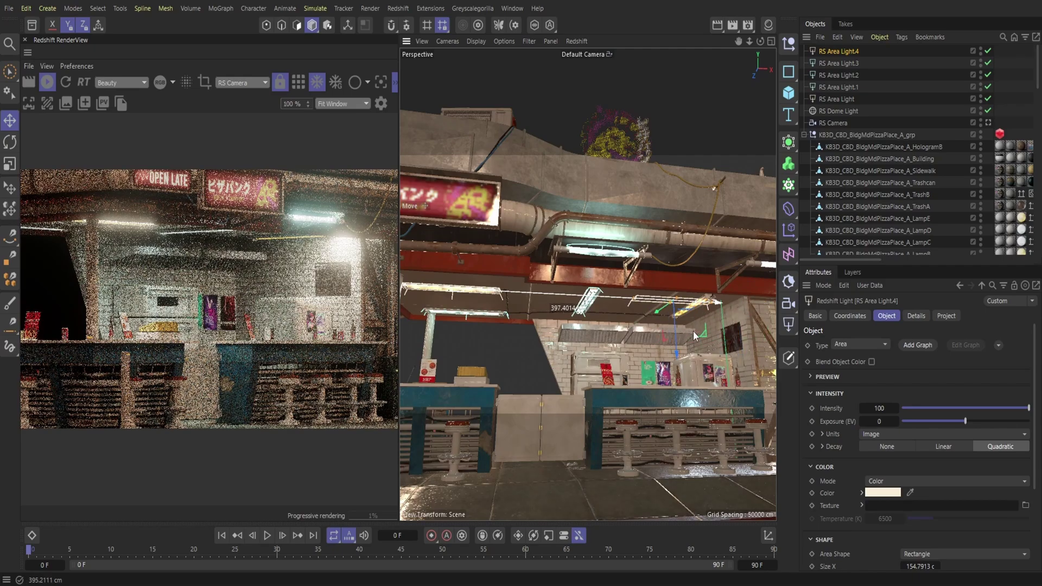
# Rotate RS Area Light.4 so its long side runs parallel to the yellow ceiling lamp.
pyautogui.moveTo(738, 41)
pyautogui.mouseDown()
pyautogui.moveTo(738, 76)
pyautogui.moveTo(737, 41)
pyautogui.mouseUp()
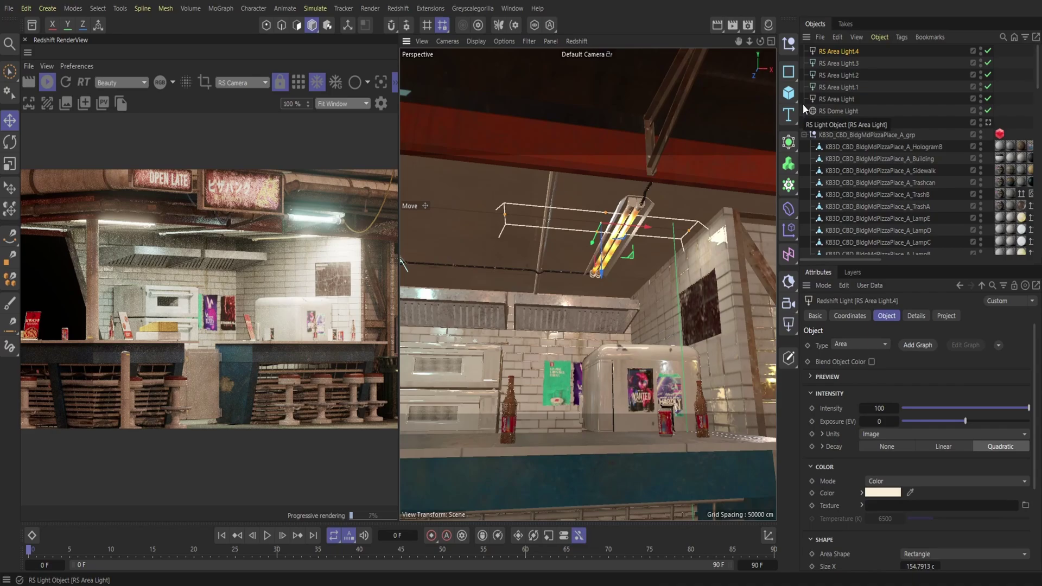
pyautogui.click(10, 142)
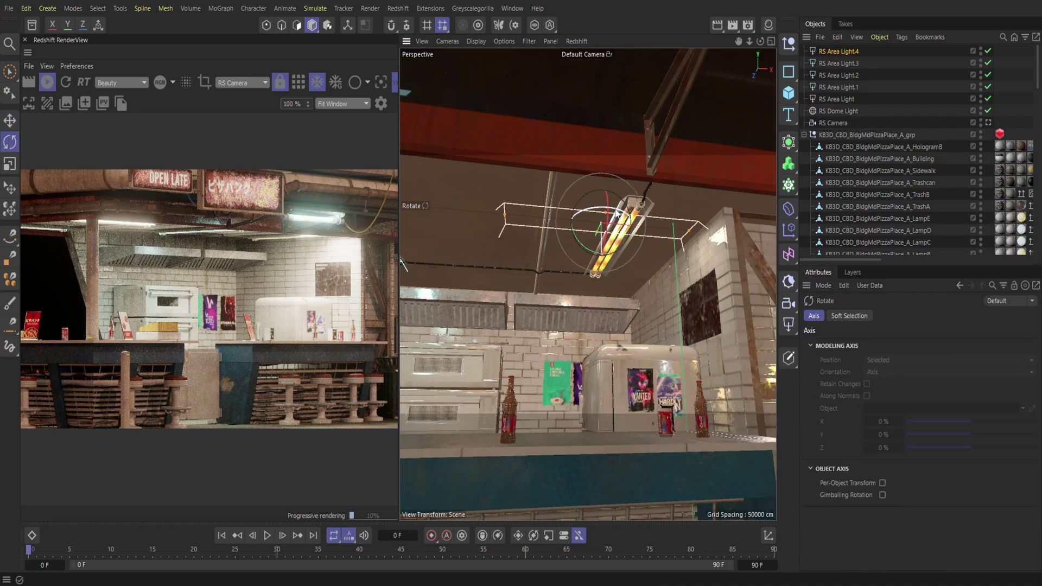
pyautogui.moveTo(619, 204); pyautogui.dragTo(695, 252)
# Move RS Area Light.4 sideways and into place so it is centred on the yellow ceiling lamp's tubes.
pyautogui.press('e')
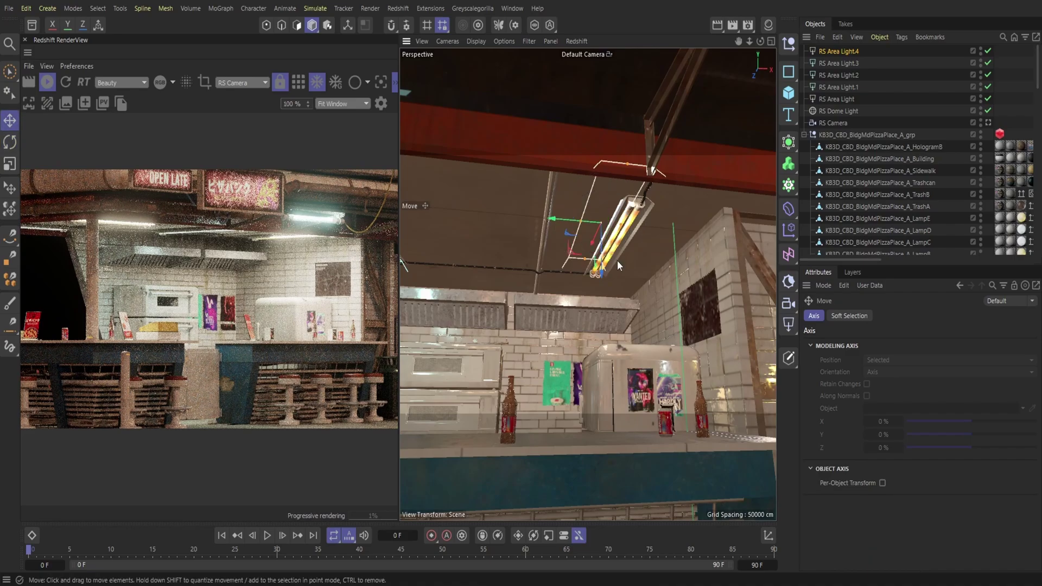
pyautogui.moveTo(617, 259); pyautogui.dragTo(603, 274)
pyautogui.moveTo(738, 41)
pyautogui.mouseDown()
pyautogui.moveTo(730, 48)
pyautogui.moveTo(737, 42)
pyautogui.mouseUp()
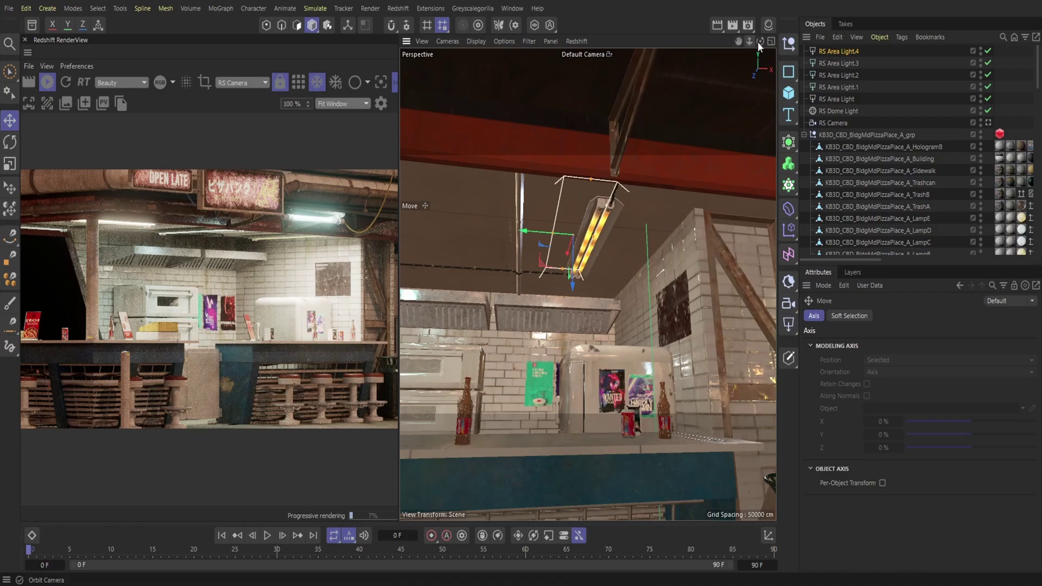
pyautogui.moveTo(760, 41); pyautogui.dragTo(744, 60)
pyautogui.moveTo(749, 42); pyautogui.dragTo(773, 42)
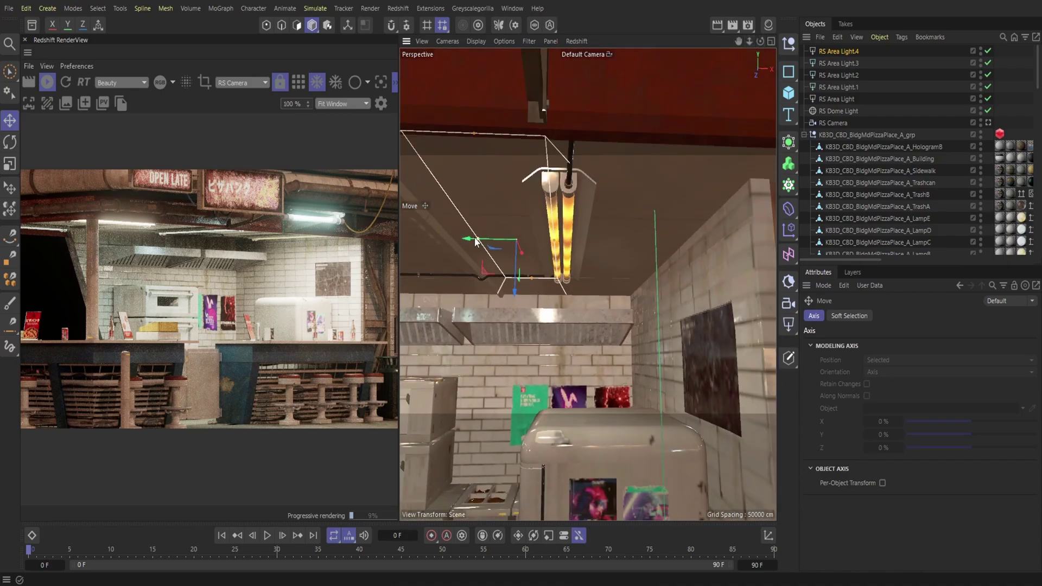
pyautogui.moveTo(475, 239); pyautogui.dragTo(529, 239)
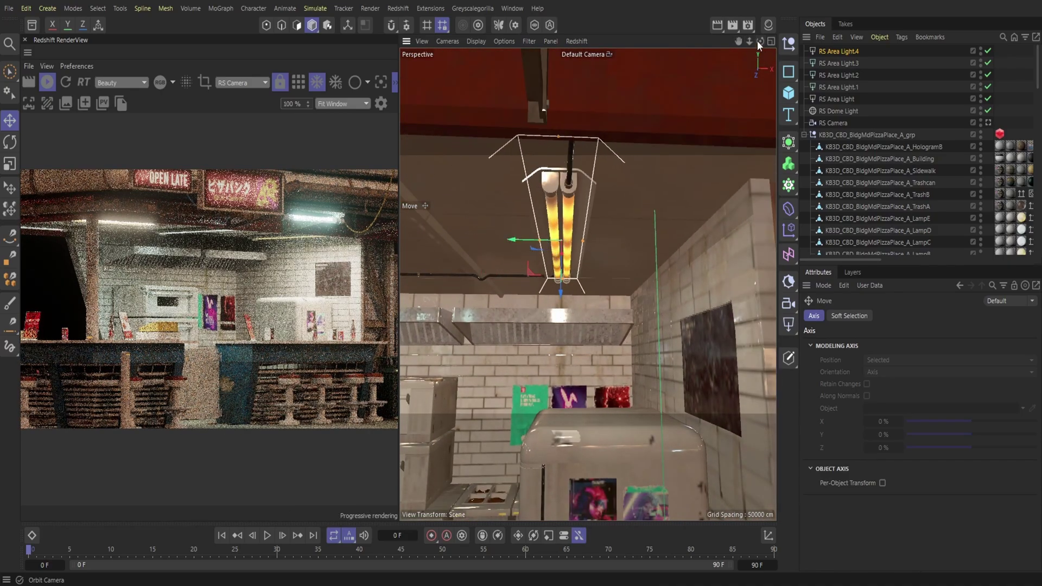
pyautogui.moveTo(760, 42); pyautogui.dragTo(779, 41)
pyautogui.moveTo(634, 213); pyautogui.dragTo(607, 238)
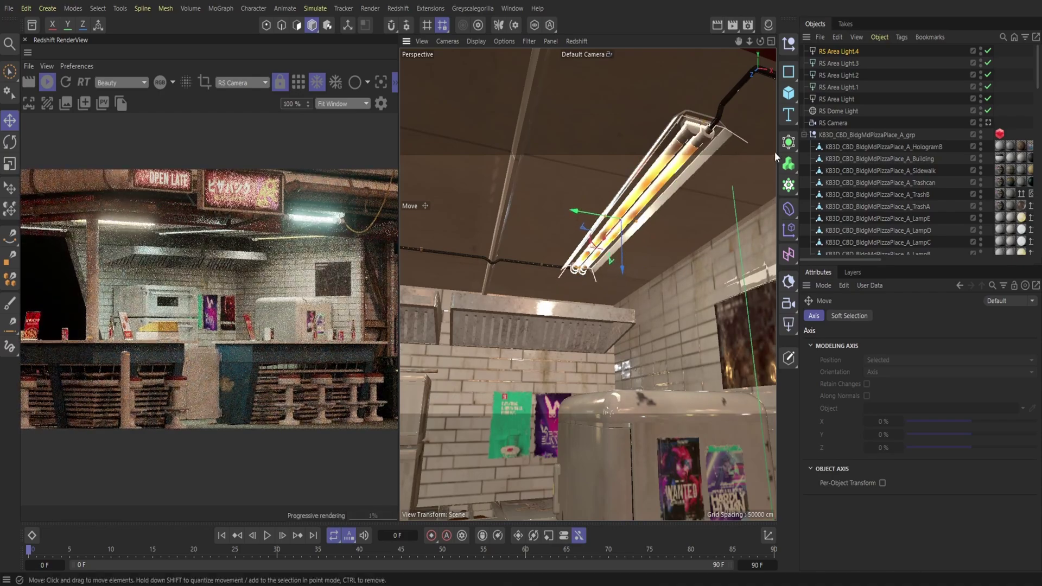
# Duplicate the cylinder light RS Area Light.2 and move the copy to the outdoor tube lamp near the building's far corner.
pyautogui.moveTo(760, 42); pyautogui.dragTo(760, 53)
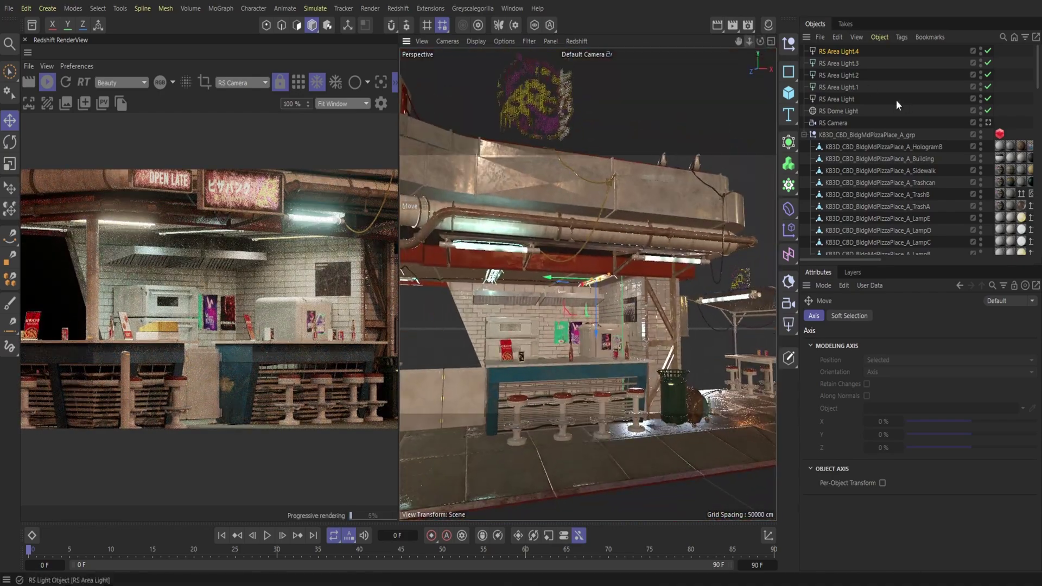
pyautogui.click(825, 76)
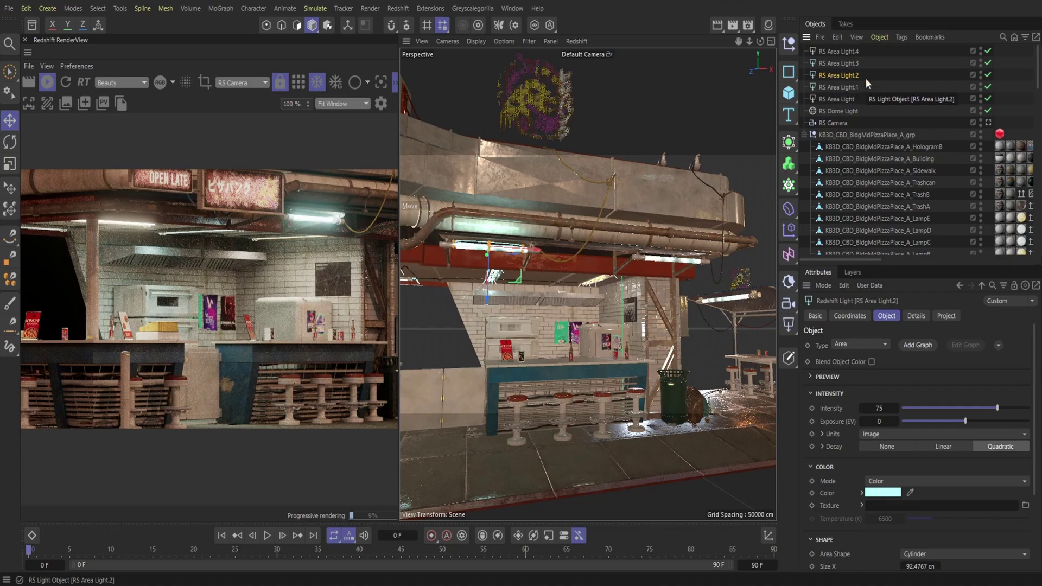
pyautogui.hotkey('ctrl', 'c')
pyautogui.hotkey('ctrl', 'v')
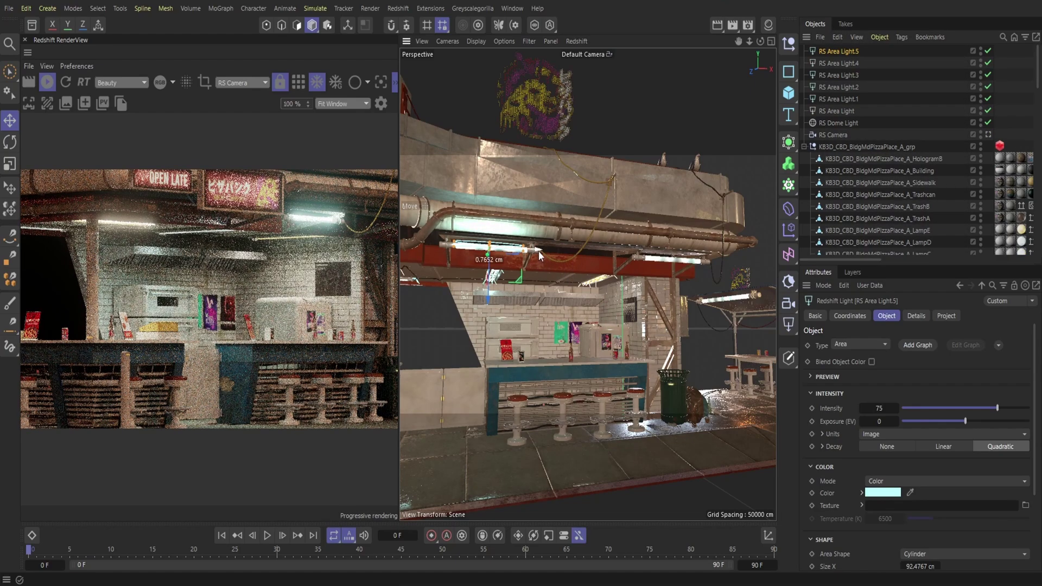
pyautogui.moveTo(538, 251); pyautogui.dragTo(712, 266)
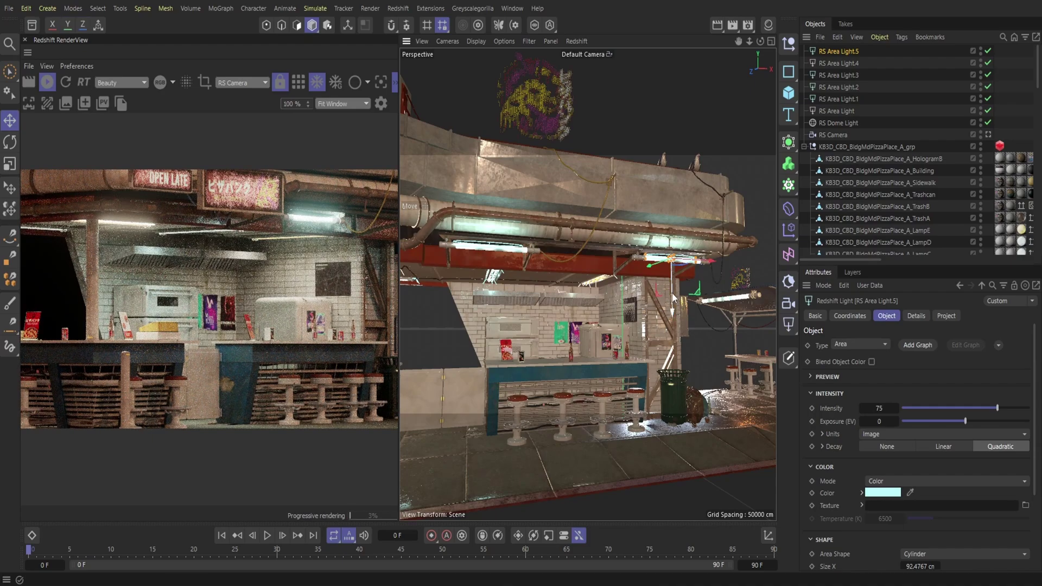
# Save the project and add an RS Environment object with its volume scattering set to 0.001.
pyautogui.moveTo(738, 42)
pyautogui.mouseDown()
pyautogui.moveTo(662, 60)
pyautogui.moveTo(731, 29)
pyautogui.mouseUp()
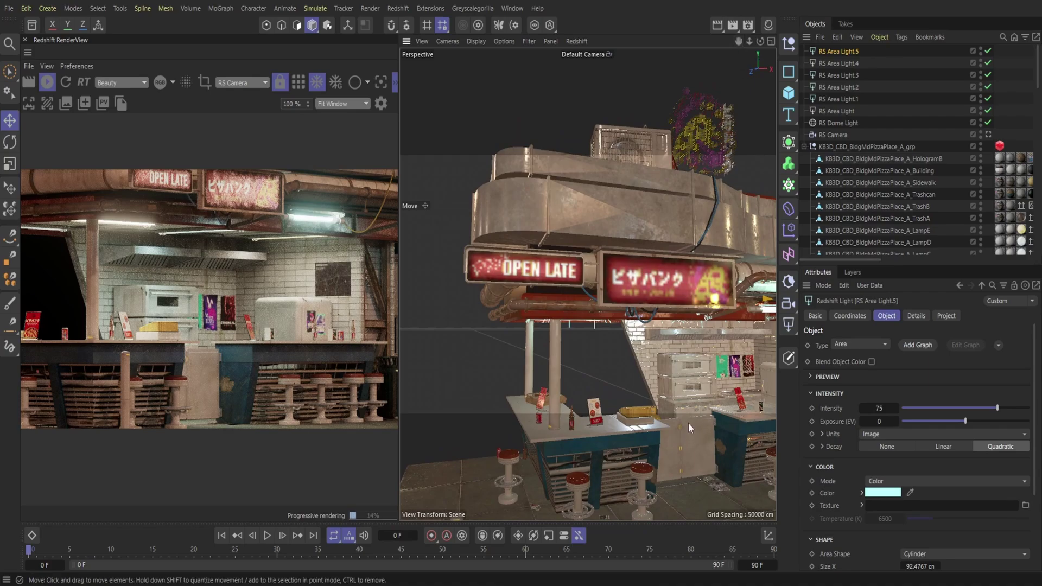
pyautogui.click(9, 8)
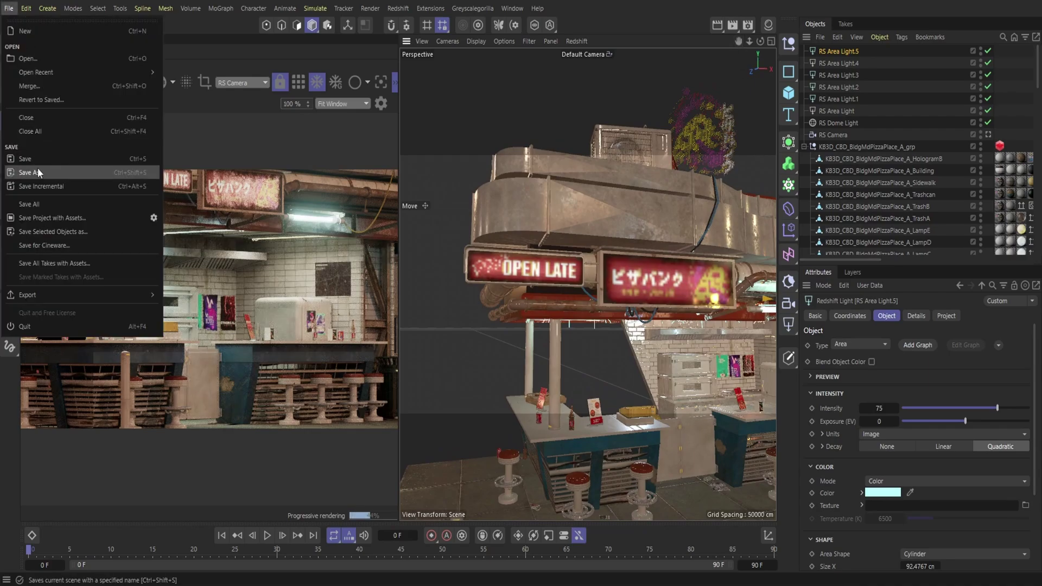
pyautogui.click(38, 172)
pyautogui.click(397, 8)
pyautogui.moveTo(416, 35)
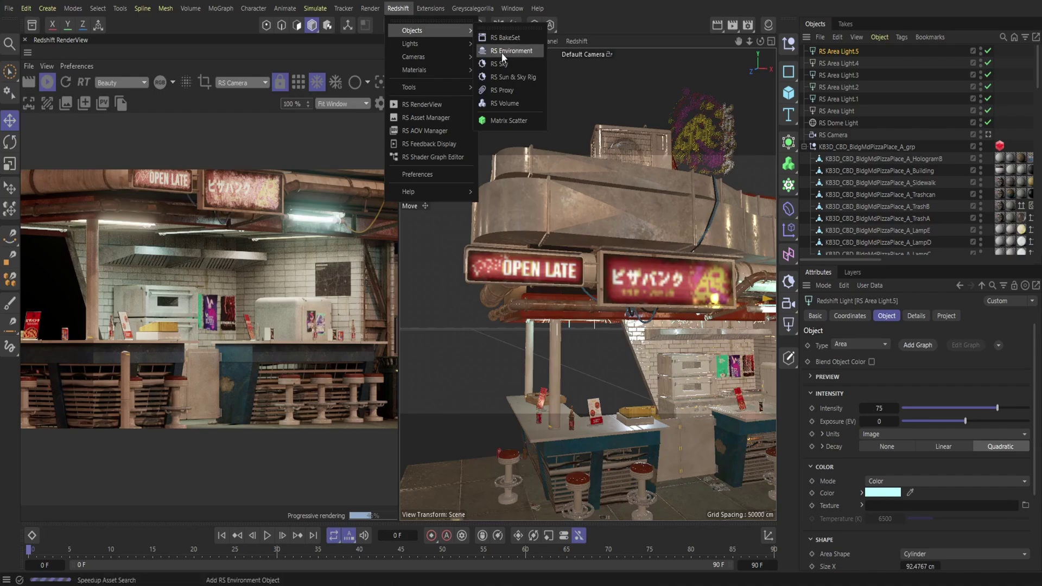
pyautogui.click(502, 51)
pyautogui.doubleClick(874, 372)
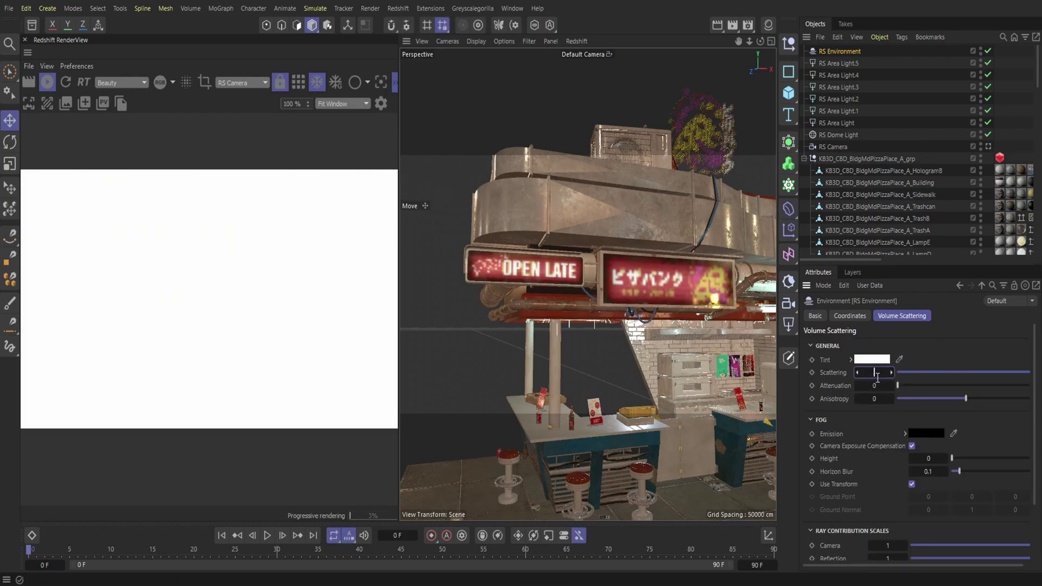
pyautogui.press('Return')
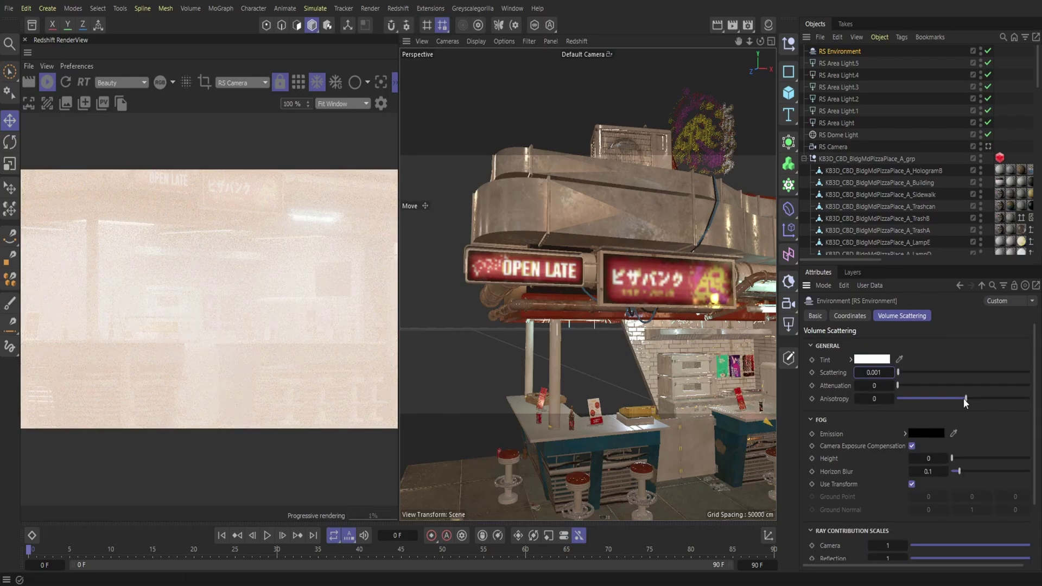
# Try an environment anisotropy of -0.988 and preview the fog with a temporary render region over the kitchen.
pyautogui.moveTo(965, 398); pyautogui.dragTo(897, 399)
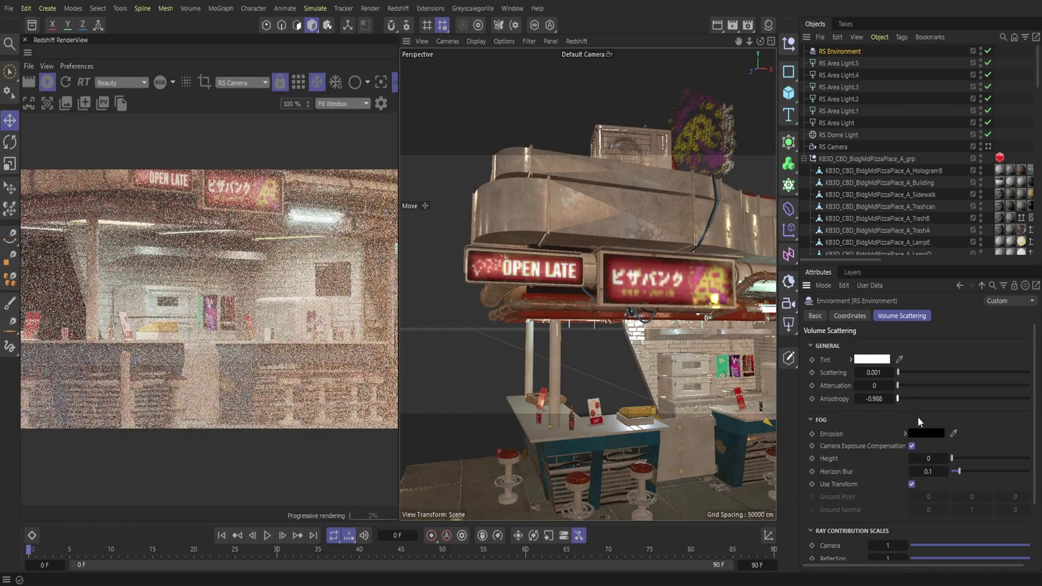
pyautogui.click(205, 87)
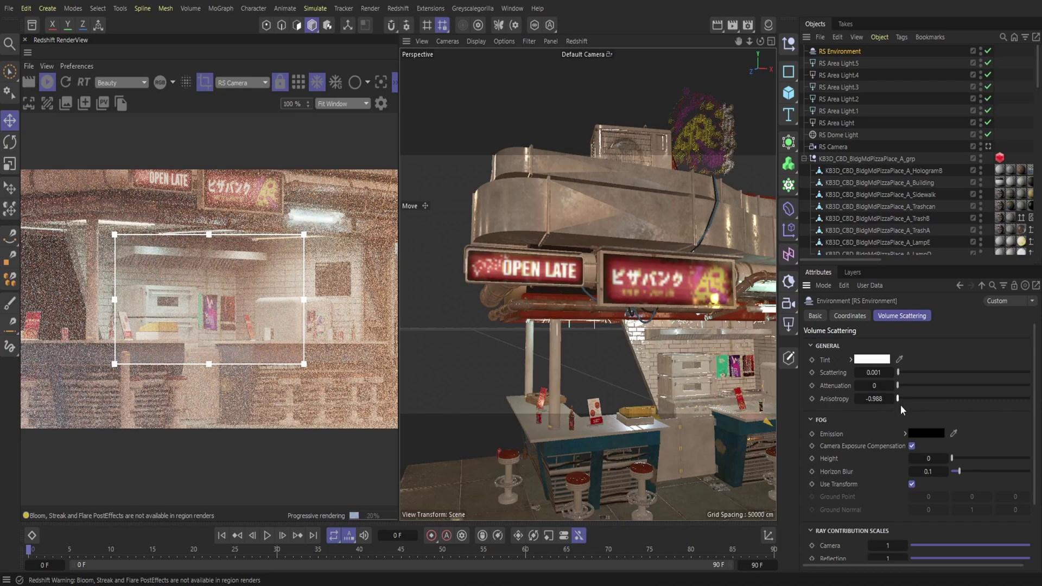
pyautogui.click(206, 83)
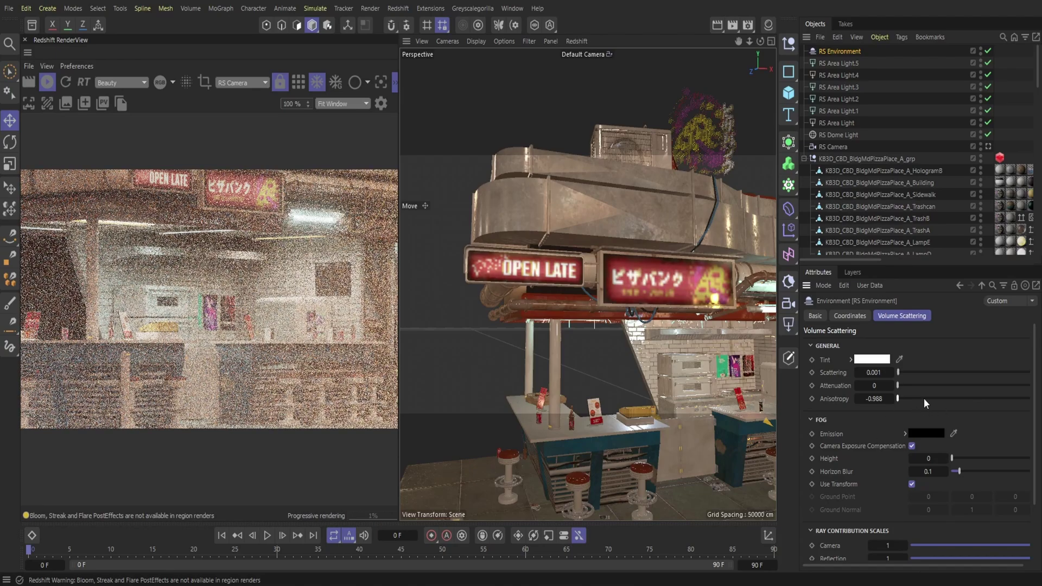
# Try high anisotropy values for the environment fog, first 1 and then 0.973.
pyautogui.moveTo(924, 399); pyautogui.dragTo(1002, 399)
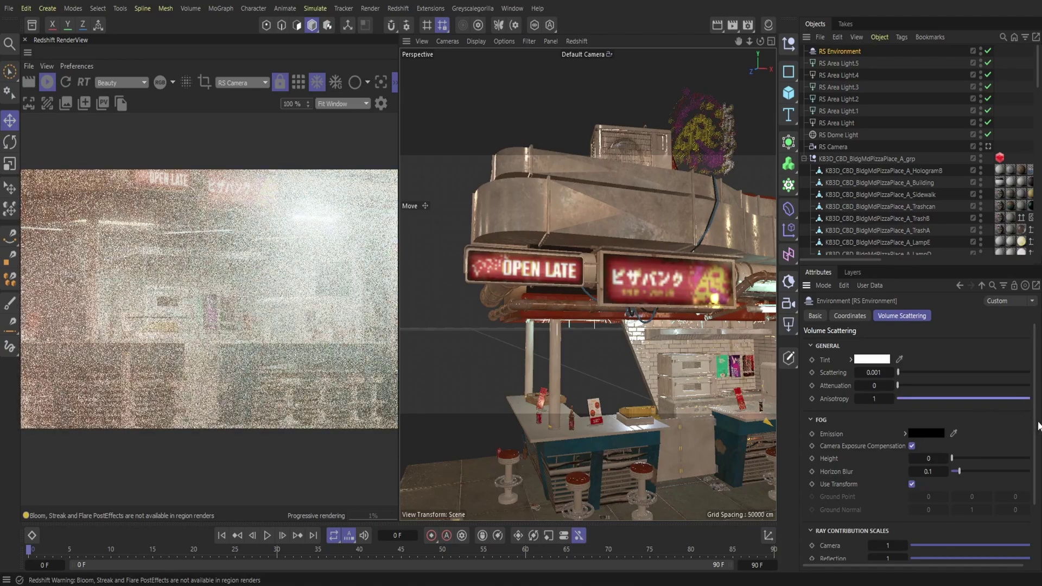
pyautogui.click(1025, 399)
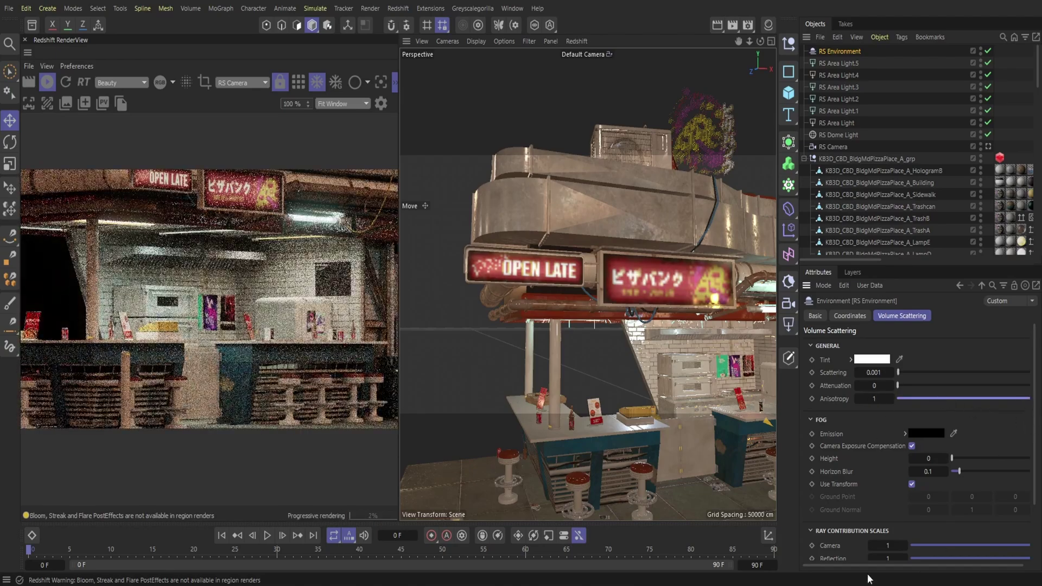
pyautogui.moveTo(871, 565); pyautogui.dragTo(880, 567)
pyautogui.moveTo(1018, 400); pyautogui.dragTo(1027, 399)
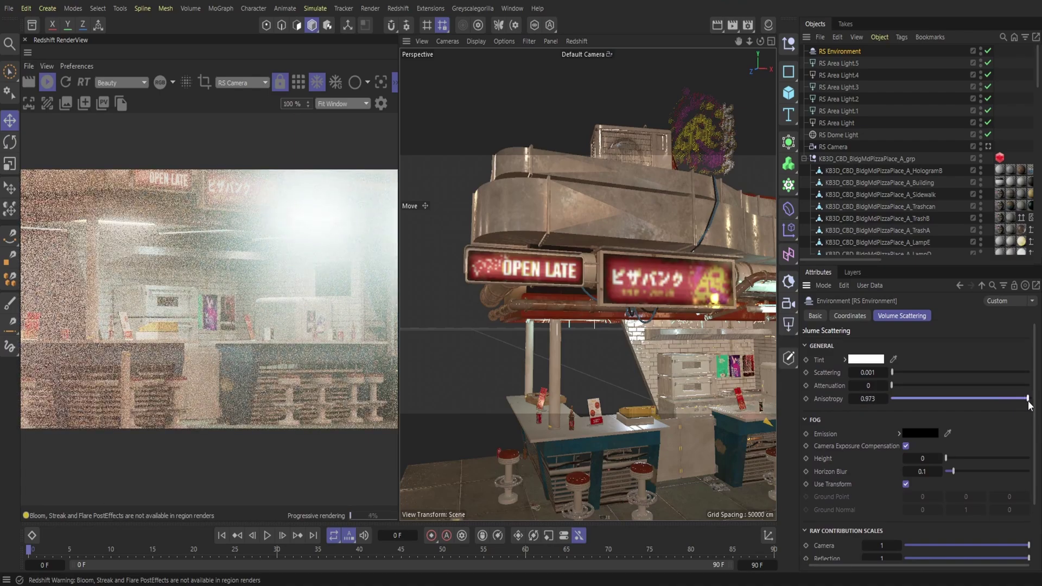
# Try fog attenuations of 0.1, 0.0022, 0.0154 and 0.0947 combined with anisotropy values of 0.902 and -0.934.
pyautogui.moveTo(900, 398); pyautogui.dragTo(1029, 385)
pyautogui.click(1021, 400)
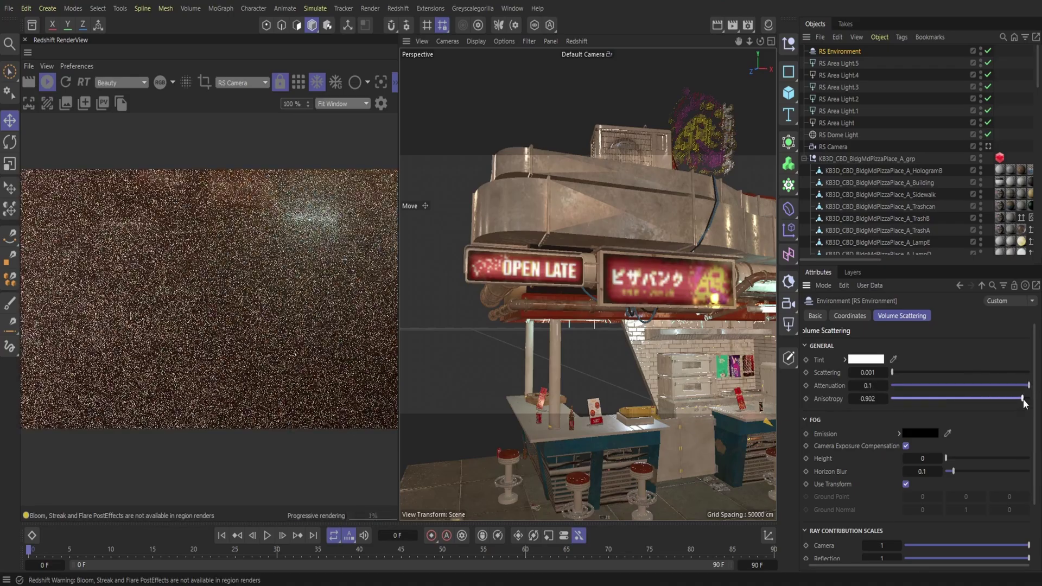
pyautogui.click(894, 385)
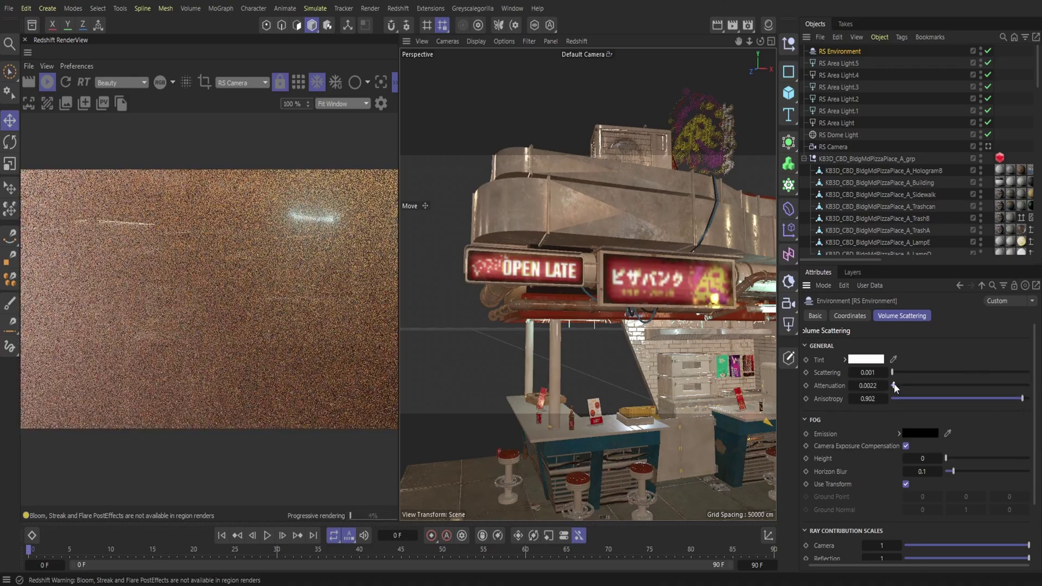
pyautogui.click(912, 385)
pyautogui.click(895, 398)
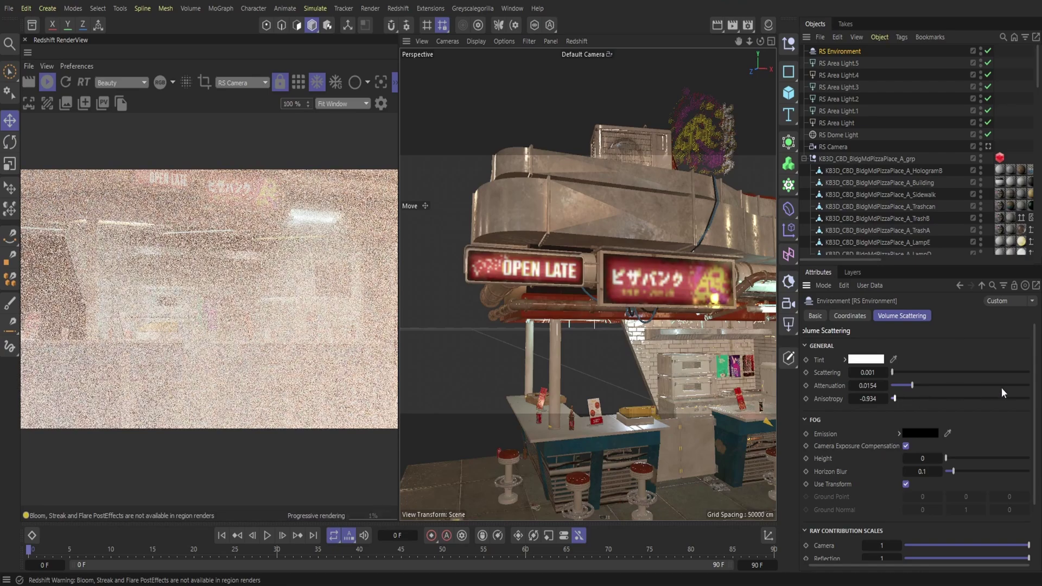
pyautogui.click(1021, 385)
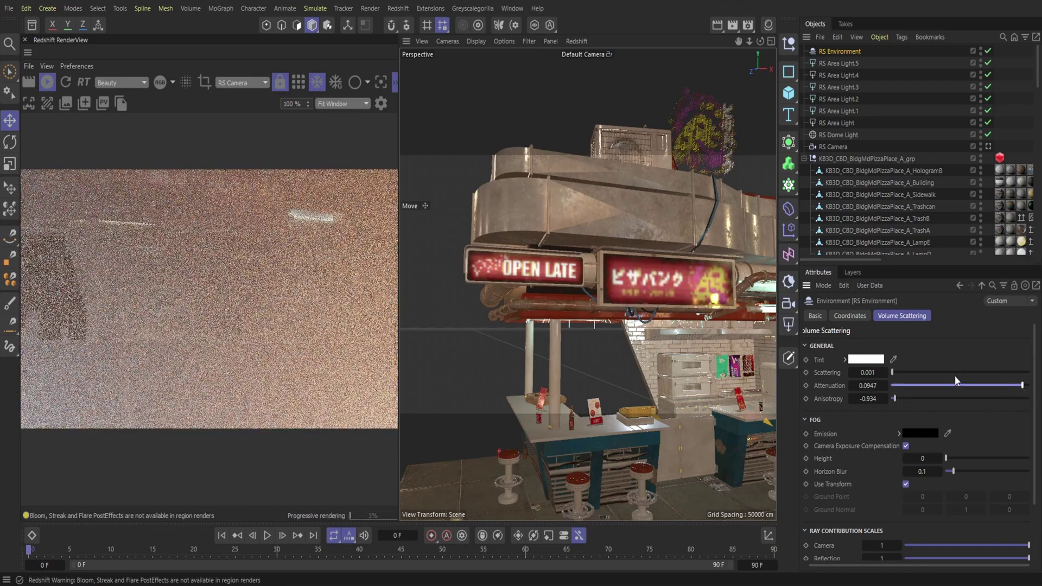
# Reset both the attenuation and the anisotropy of the RS Environment to 0.
pyautogui.doubleClick(873, 386)
pyautogui.write('0')
pyautogui.doubleClick(868, 398)
pyautogui.write('0')
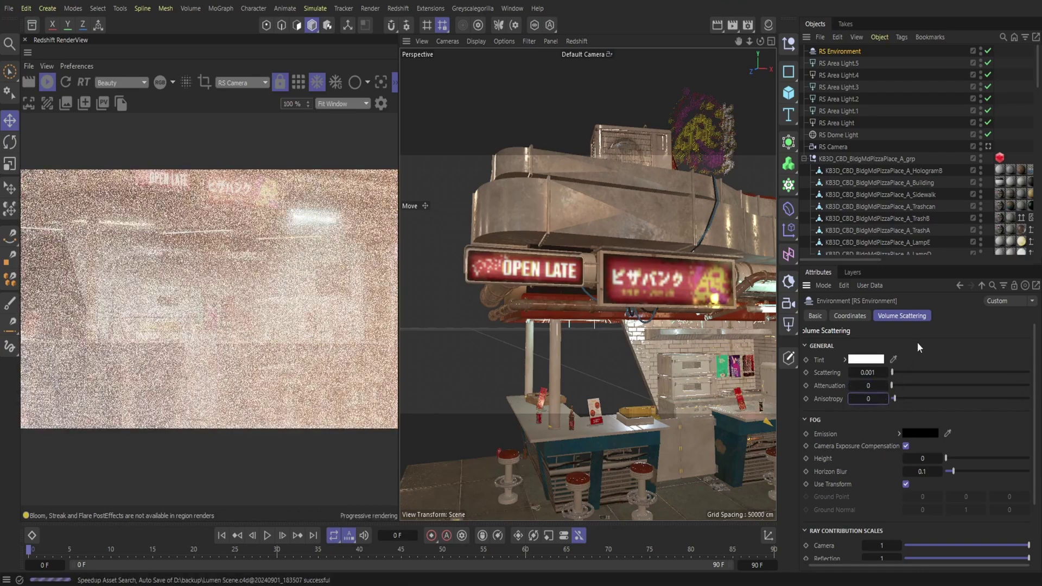
# Set the RS Environment's scattering to 0.0001 and lower its anisotropy to -0.965.
pyautogui.press('Return')
pyautogui.moveTo(959, 399); pyautogui.dragTo(838, 418)
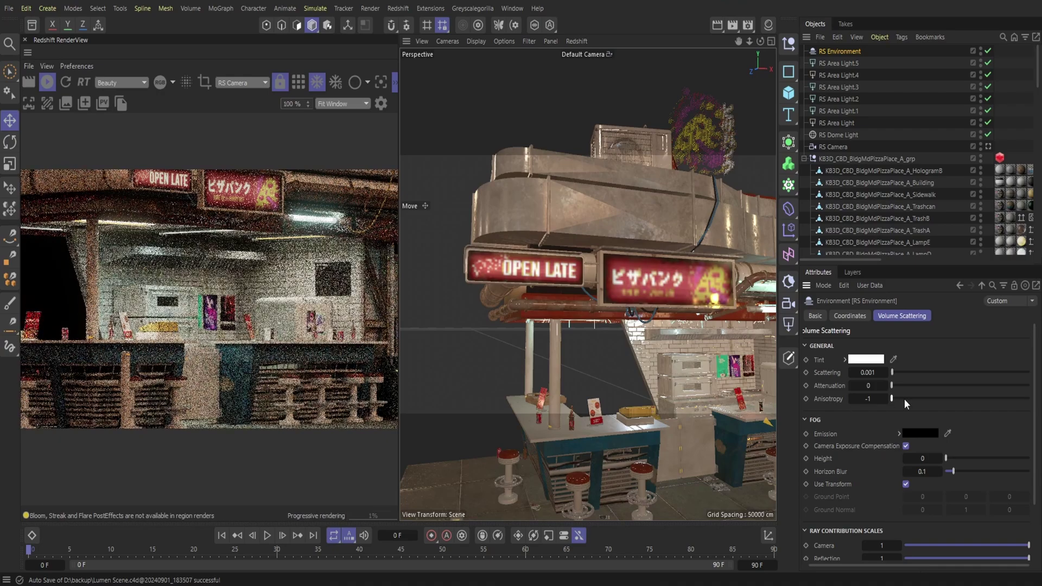
pyautogui.doubleClick(867, 373)
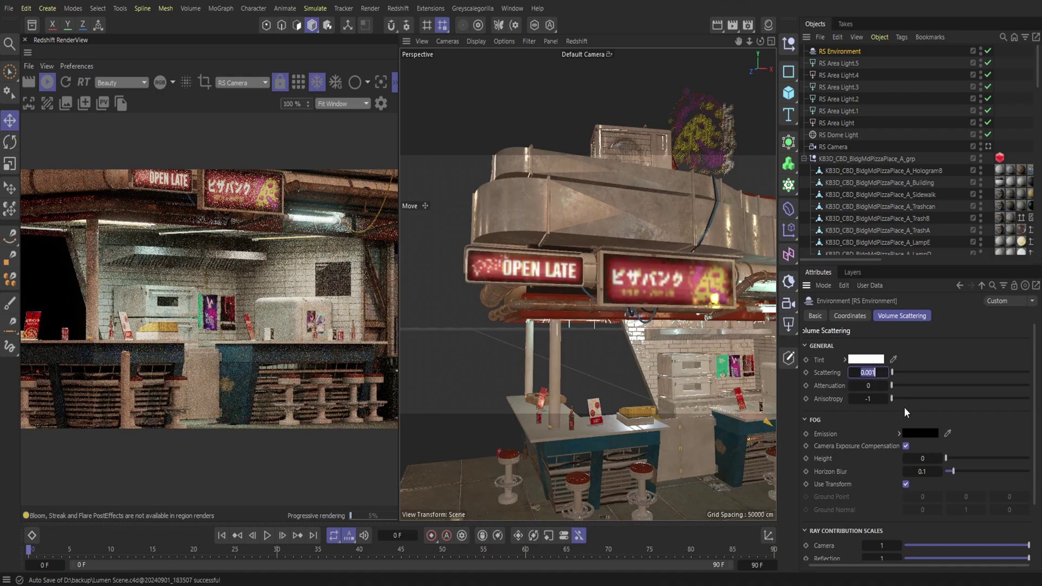
pyautogui.write('.0001')
pyautogui.press('Return')
pyautogui.moveTo(894, 402); pyautogui.dragTo(893, 402)
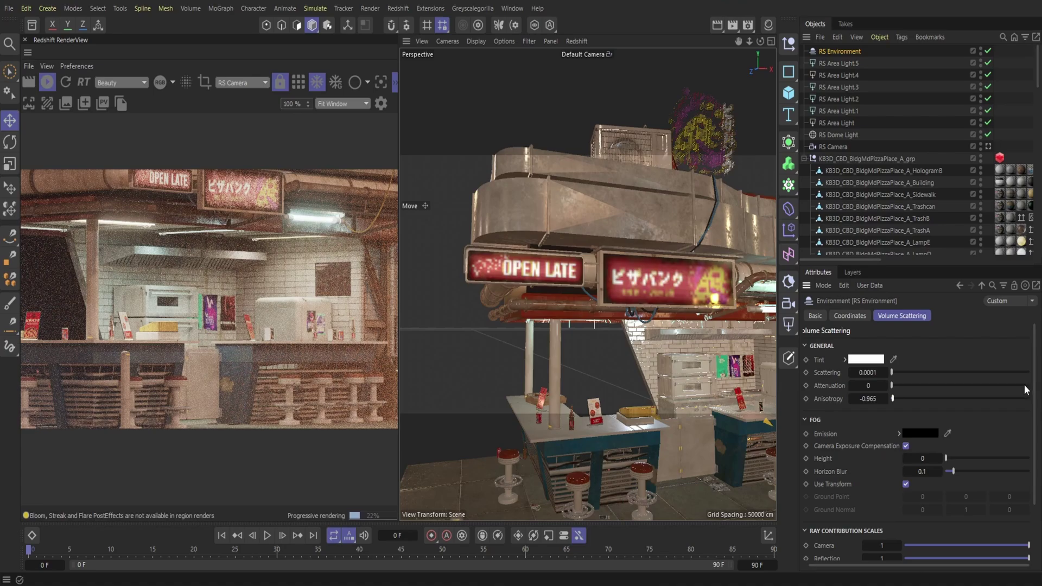
# Try fog attenuations of 0.0705, 0.0232, 0.0604 and 0.0053, along with an anisotropy of 0.098.
pyautogui.moveTo(1023, 385); pyautogui.dragTo(989, 387)
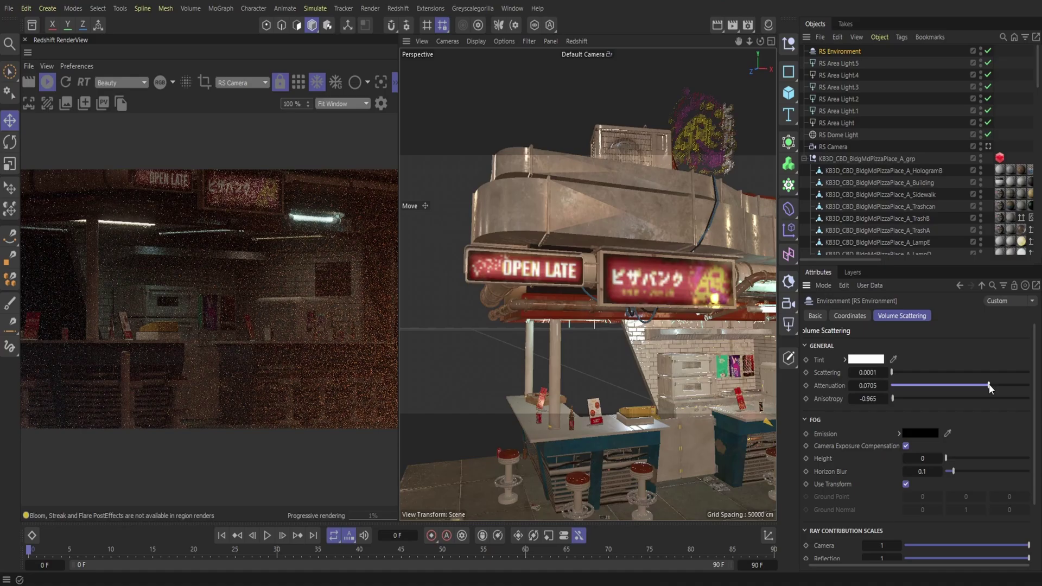
pyautogui.moveTo(989, 387); pyautogui.dragTo(923, 391)
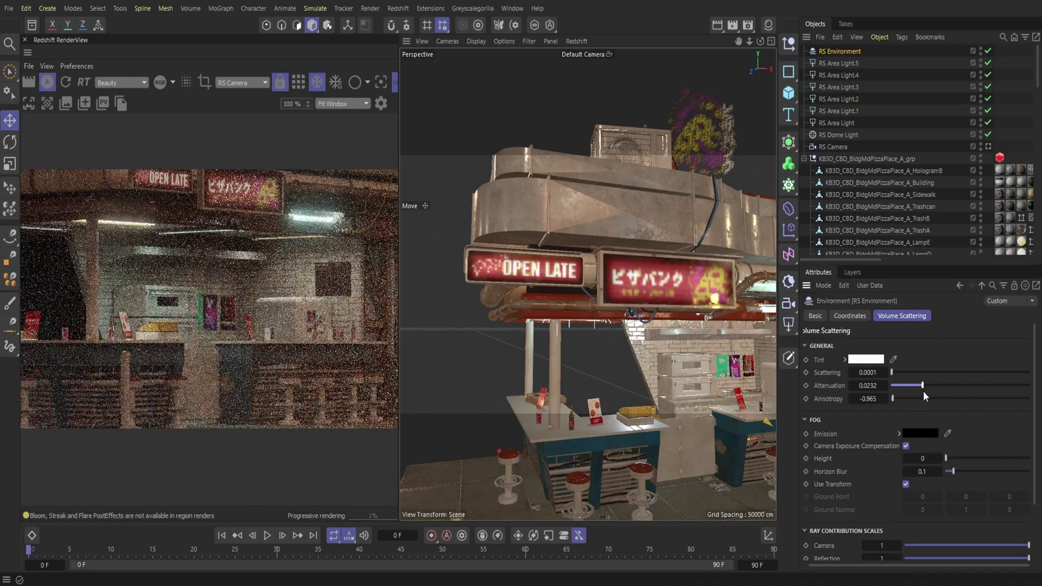
pyautogui.click(923, 384)
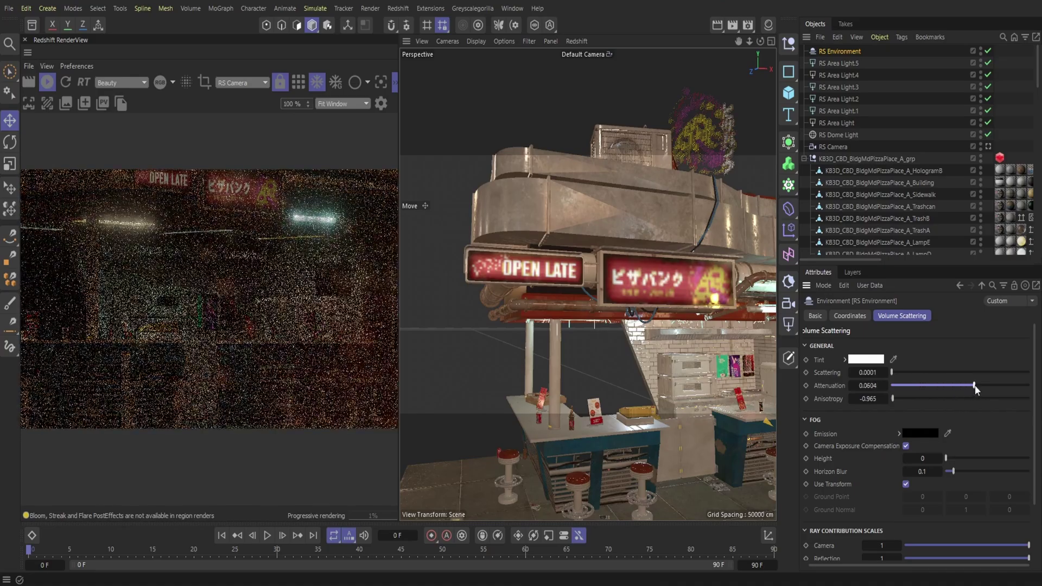
pyautogui.moveTo(922, 398); pyautogui.dragTo(967, 399)
pyautogui.click(896, 385)
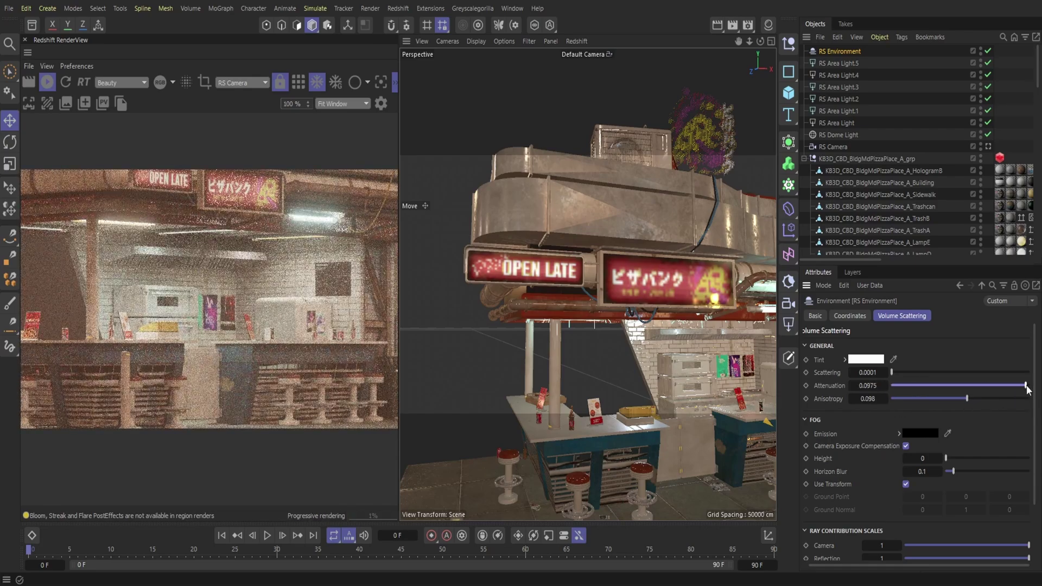
# Compare the kitchen with and without fog in a temporary render region by hiding RS Environment from the render.
pyautogui.click(205, 83)
pyautogui.moveTo(234, 320); pyautogui.dragTo(147, 301)
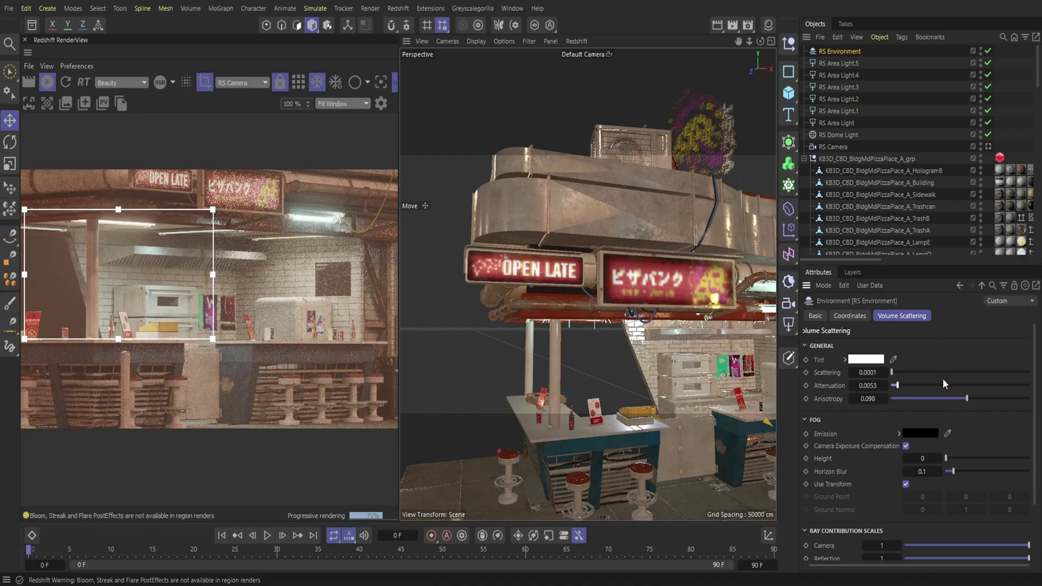
pyautogui.click(981, 54)
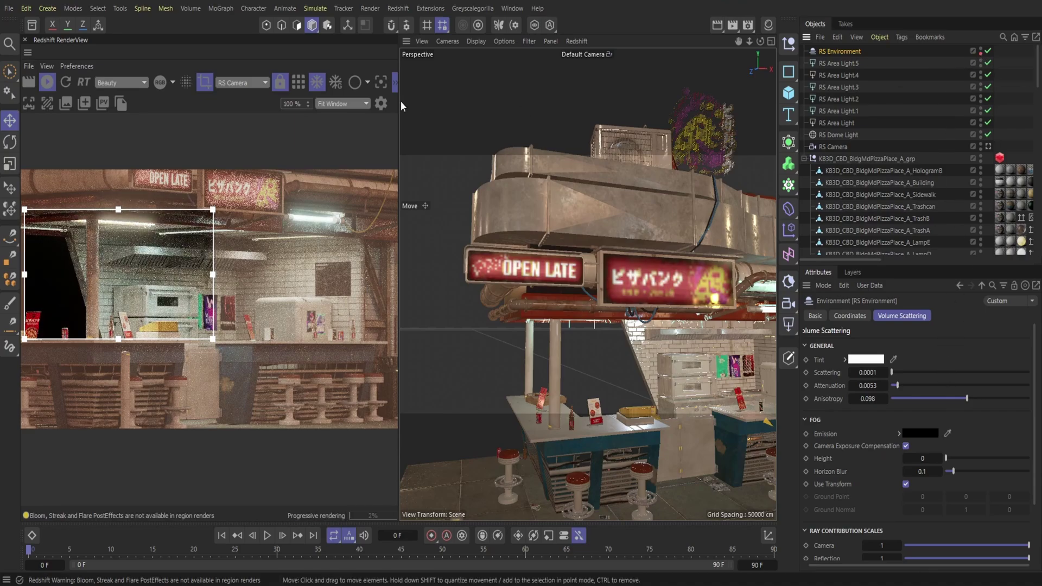
pyautogui.click(204, 90)
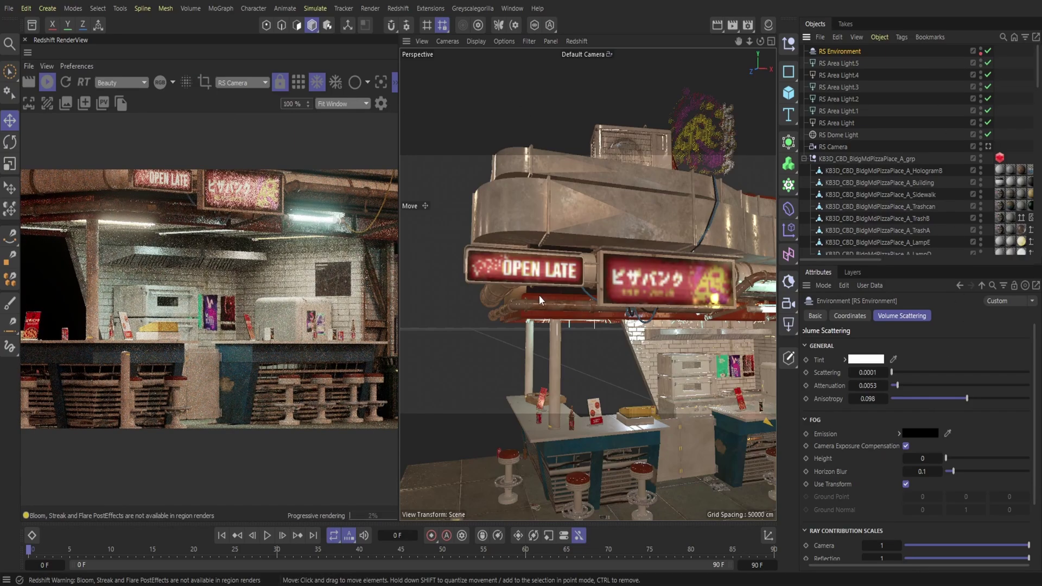
# Duplicate the first RS Area Light and activate the Rotate tool for the copy.
pyautogui.click(837, 124)
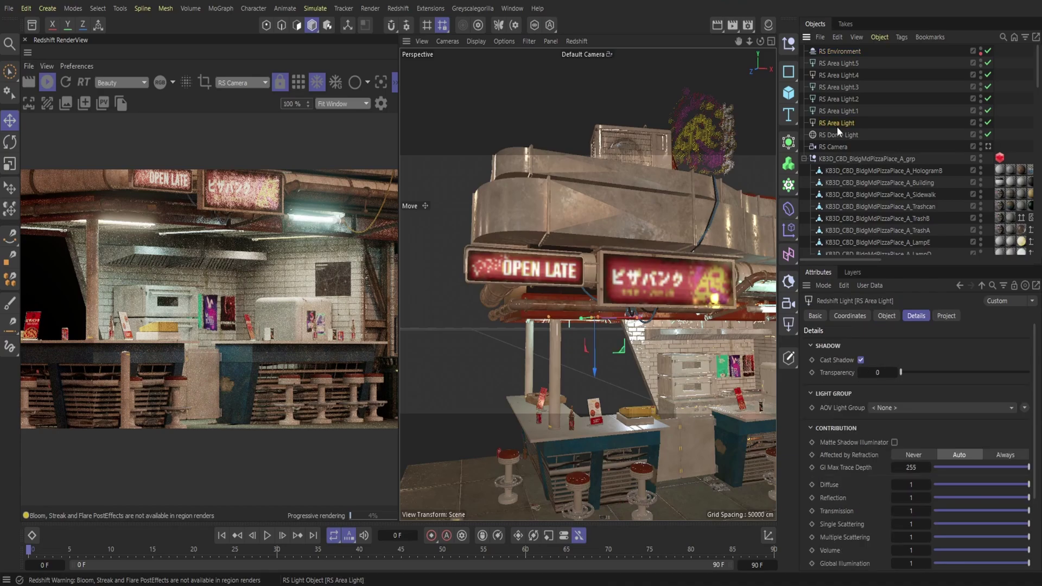
pyautogui.click(837, 37)
pyautogui.click(835, 38)
pyautogui.click(835, 38)
pyautogui.click(855, 101)
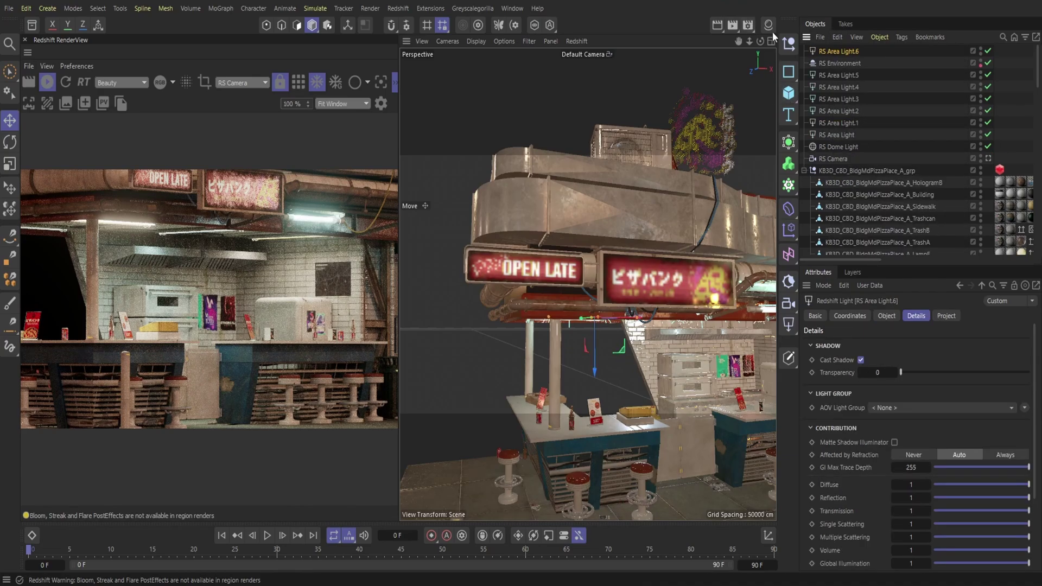
pyautogui.moveTo(760, 41); pyautogui.dragTo(731, 116)
pyautogui.moveTo(511, 348); pyautogui.dragTo(659, 337)
pyautogui.press('r')
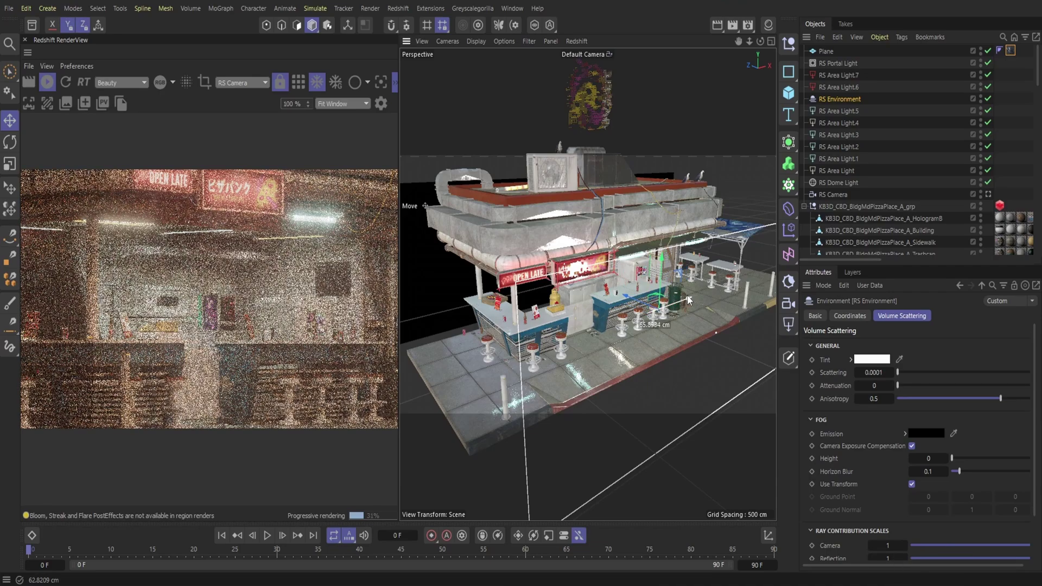
# Undo the RS Environment's move and raise the RS Portal Light slightly in front of the diner.
pyautogui.click(27, 10)
pyautogui.click(40, 45)
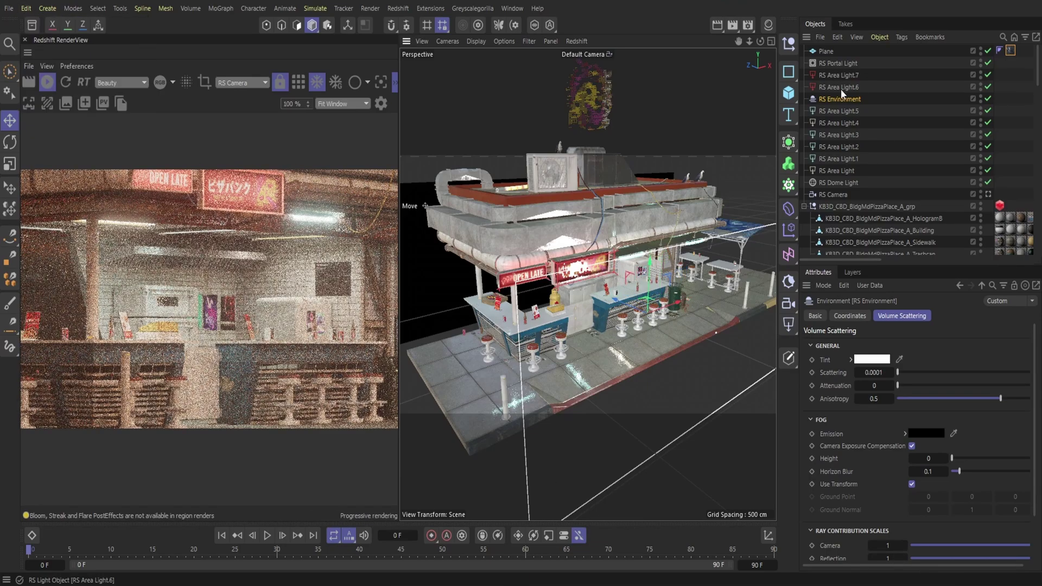
pyautogui.click(838, 66)
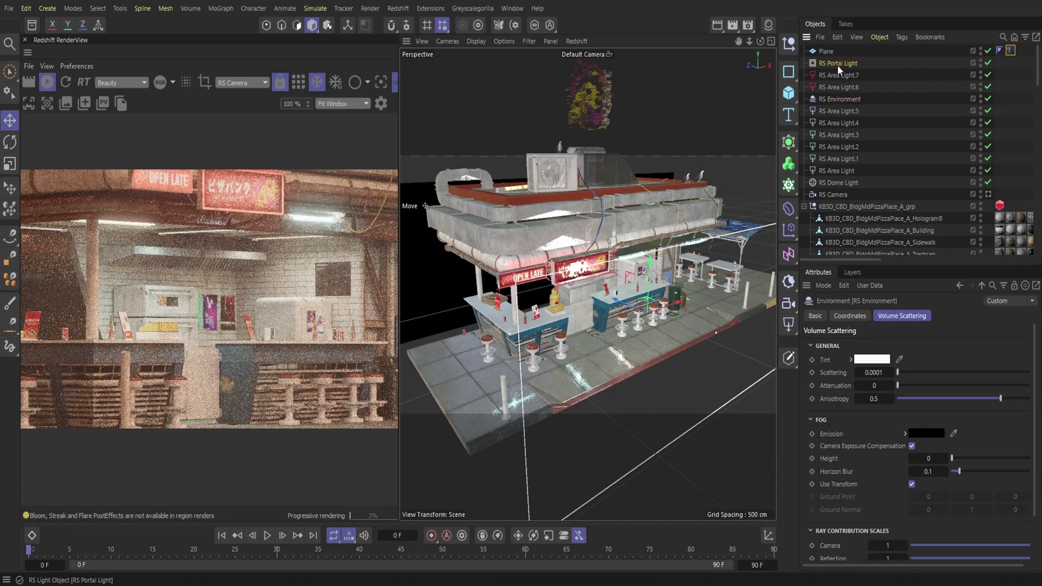
pyautogui.moveTo(731, 329)
pyautogui.mouseDown()
pyautogui.moveTo(799, 296)
pyautogui.moveTo(553, 409)
pyautogui.moveTo(728, 313)
pyautogui.mouseUp()
pyautogui.moveTo(714, 253); pyautogui.dragTo(710, 237)
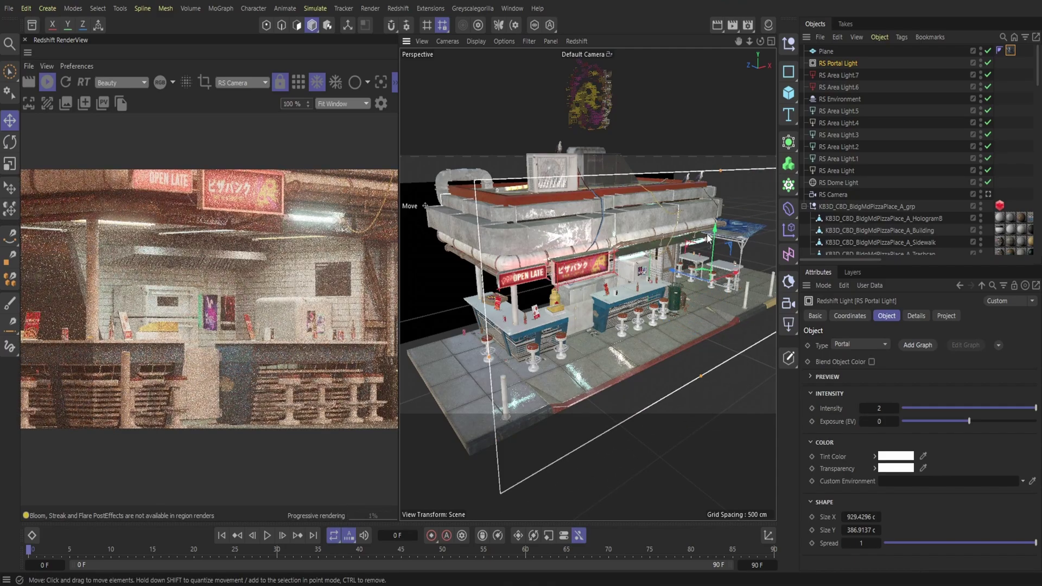
# Show the display settings in a widened RenderView and enable the LUT with color management applied before it.
pyautogui.click(381, 103)
pyautogui.moveTo(400, 270); pyautogui.dragTo(641, 274)
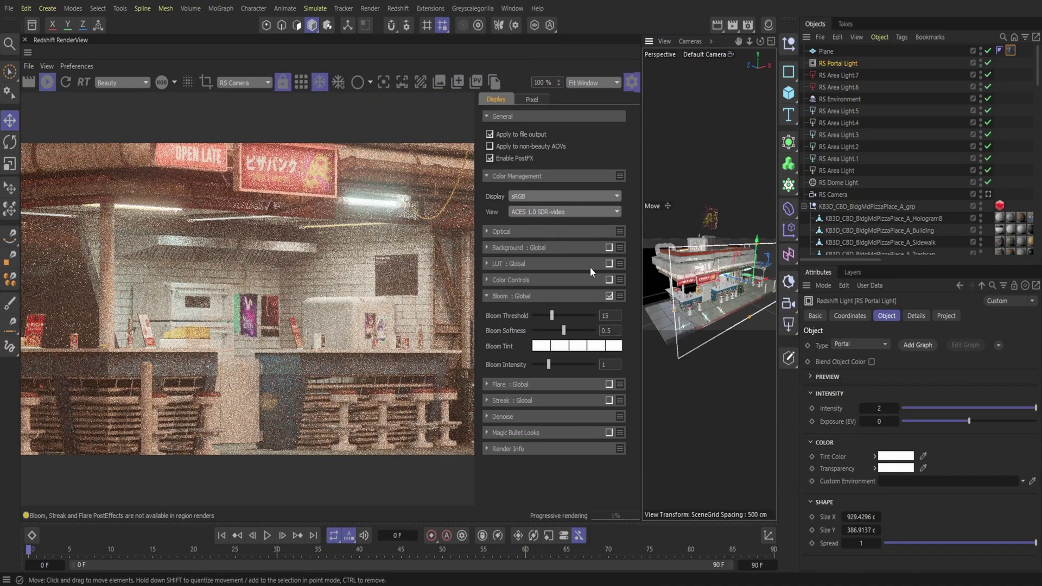
pyautogui.click(610, 263)
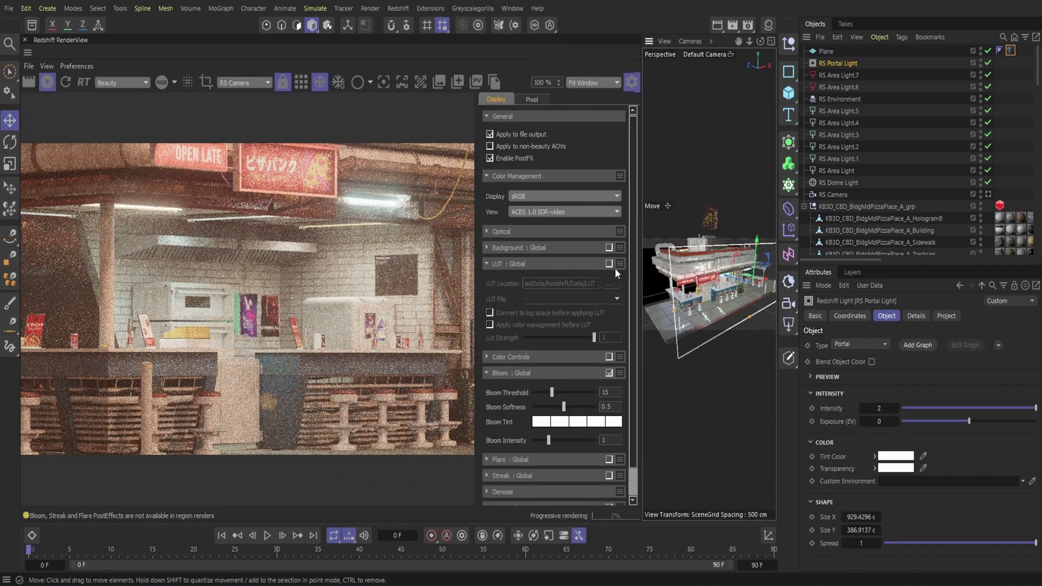
pyautogui.click(490, 324)
# Try the Filmic Medium High Contrast and Filmic Medium Low Contrast LUTs and settle on Filmic Low Contrast.
pyautogui.click(577, 300)
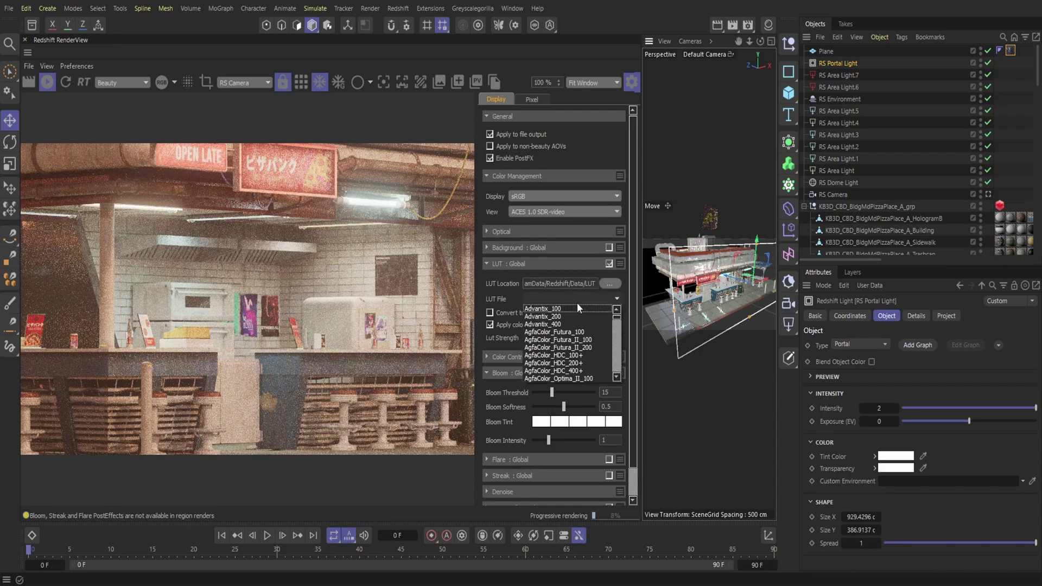
pyautogui.scroll(-5, 574, 367)
pyautogui.scroll(3, 574, 365)
pyautogui.click(578, 332)
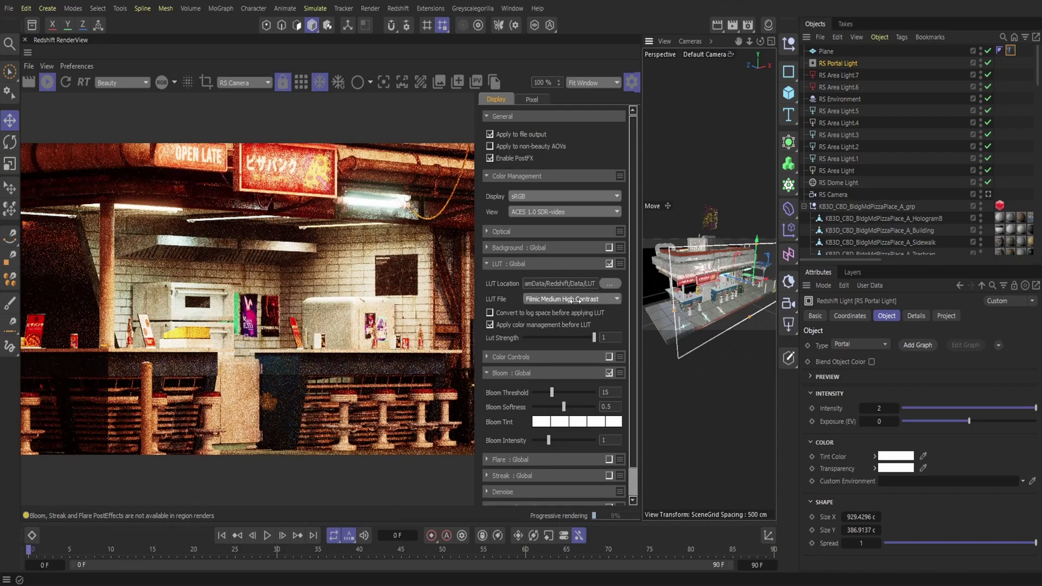
pyautogui.click(576, 300)
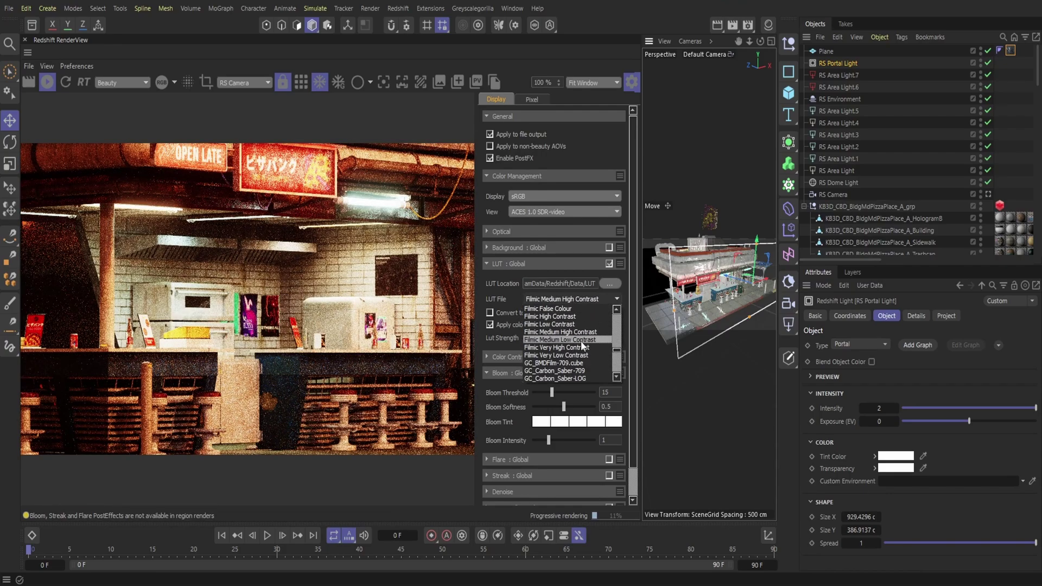
pyautogui.click(562, 339)
pyautogui.click(575, 299)
pyautogui.click(560, 332)
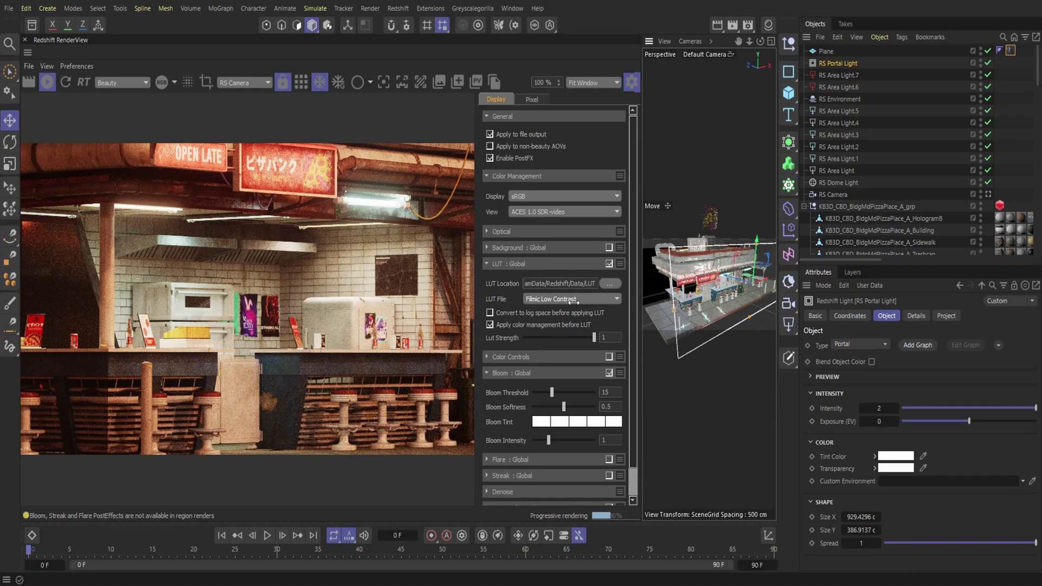
# Adjust the bloom softness of the render, trying 0.8 and settling on 0.6.
pyautogui.scroll(-1, 573, 301)
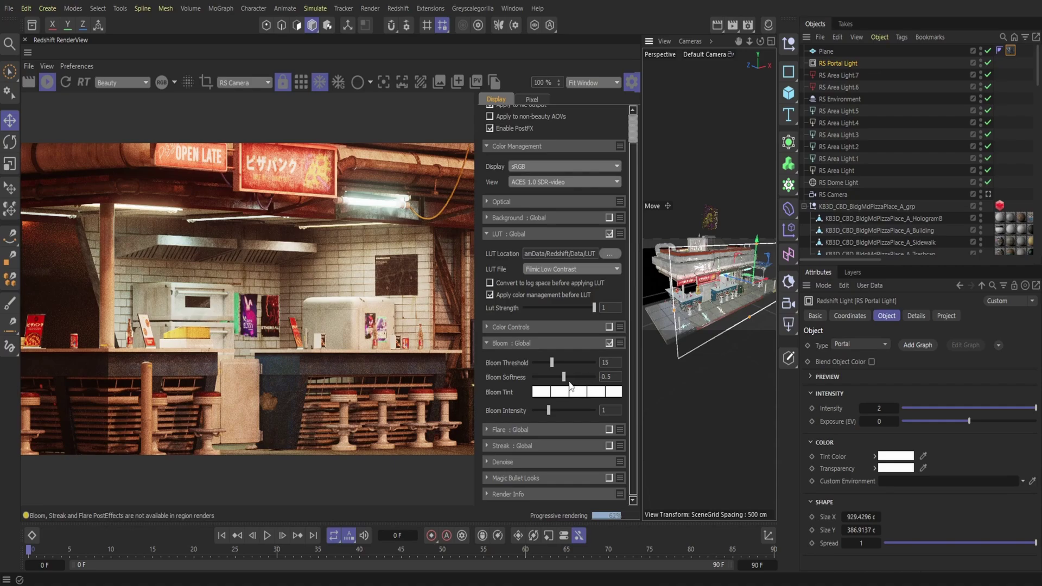
pyautogui.moveTo(563, 377)
pyautogui.mouseDown()
pyautogui.moveTo(583, 378)
pyautogui.moveTo(579, 387)
pyautogui.mouseUp()
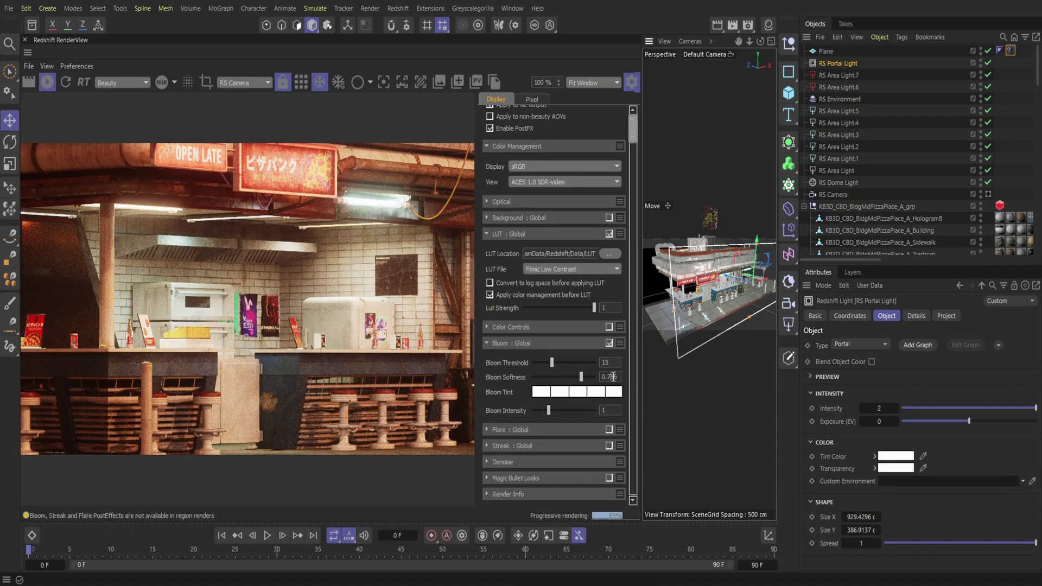
pyautogui.doubleClick(614, 376)
pyautogui.write('7')
pyautogui.press('BackSpace')
pyautogui.write('8')
pyautogui.press('Return')
pyautogui.moveTo(581, 377); pyautogui.dragTo(568, 384)
pyautogui.doubleClick(610, 379)
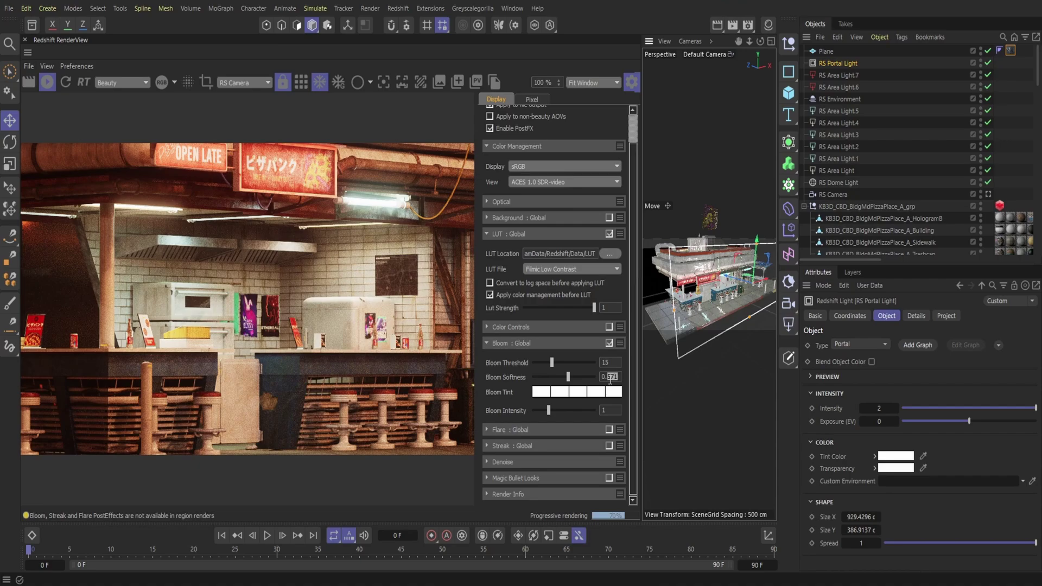
pyautogui.write('6')
pyautogui.press('Return')
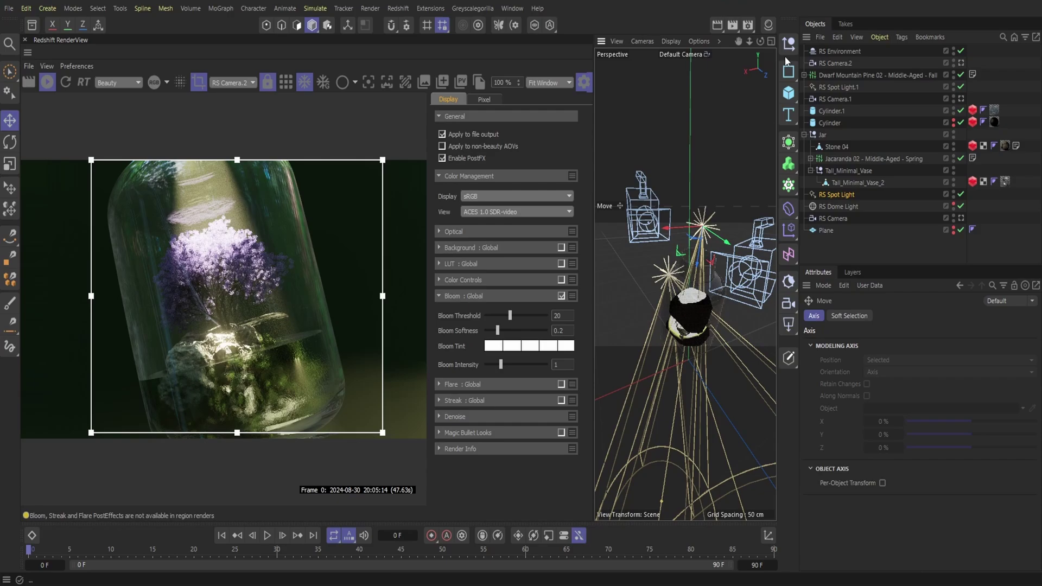
# Set the secondary global illumination engine to Brute Force in the jar scene's advanced Redshift render settings.
pyautogui.click(749, 25)
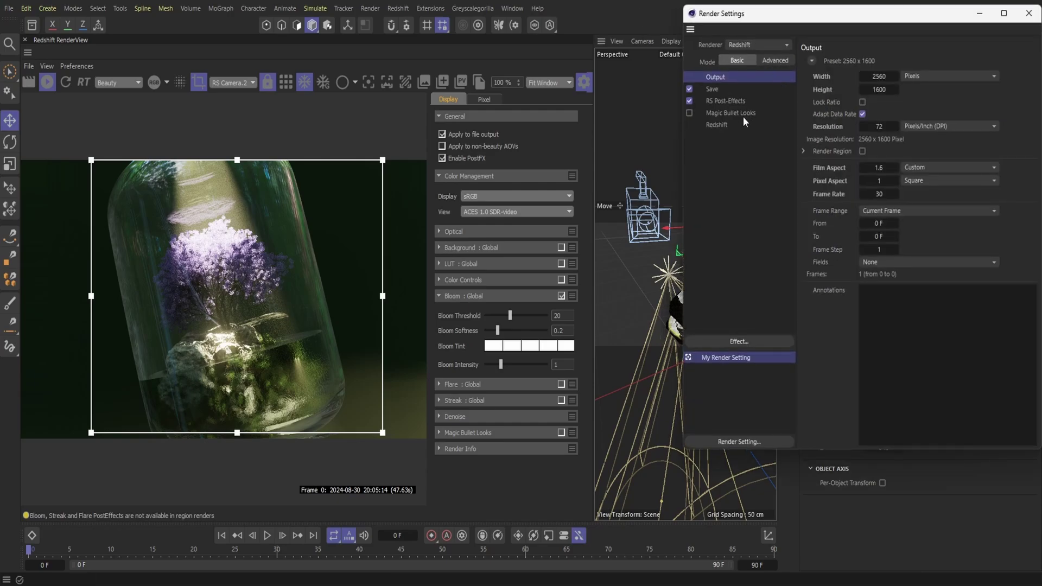
pyautogui.click(716, 125)
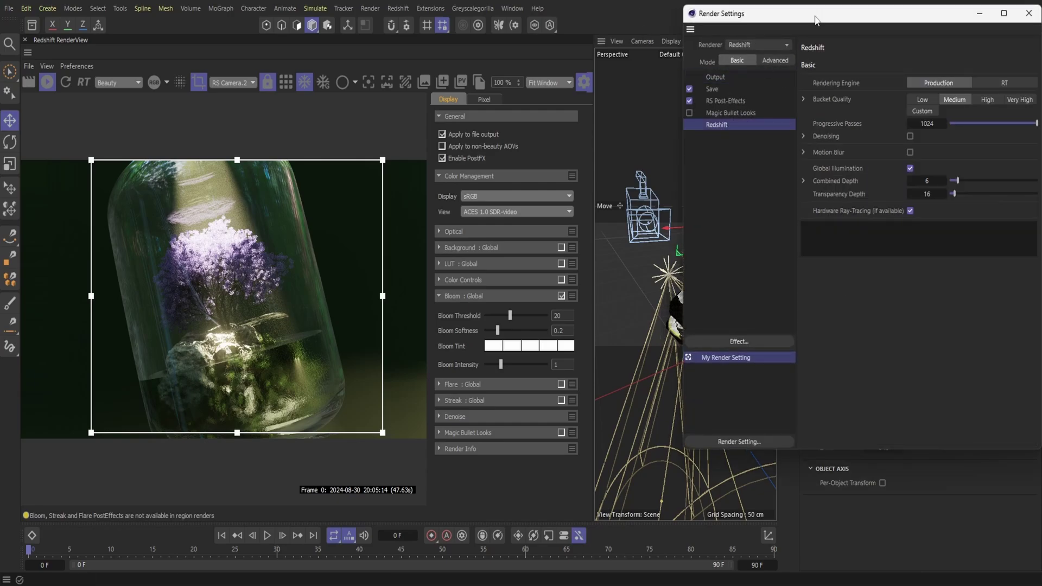
pyautogui.moveTo(815, 20); pyautogui.dragTo(777, 25)
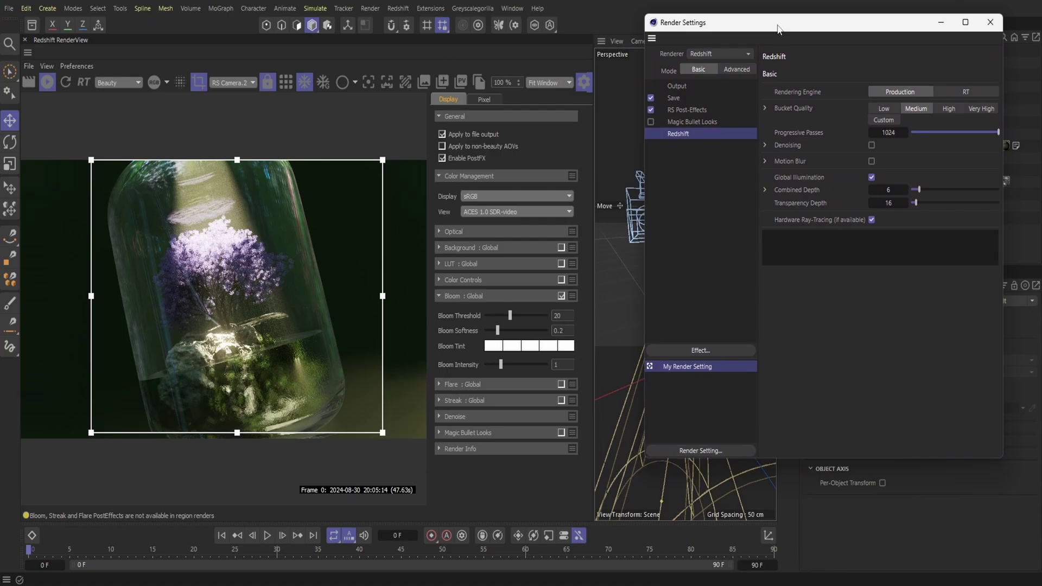
pyautogui.click(736, 70)
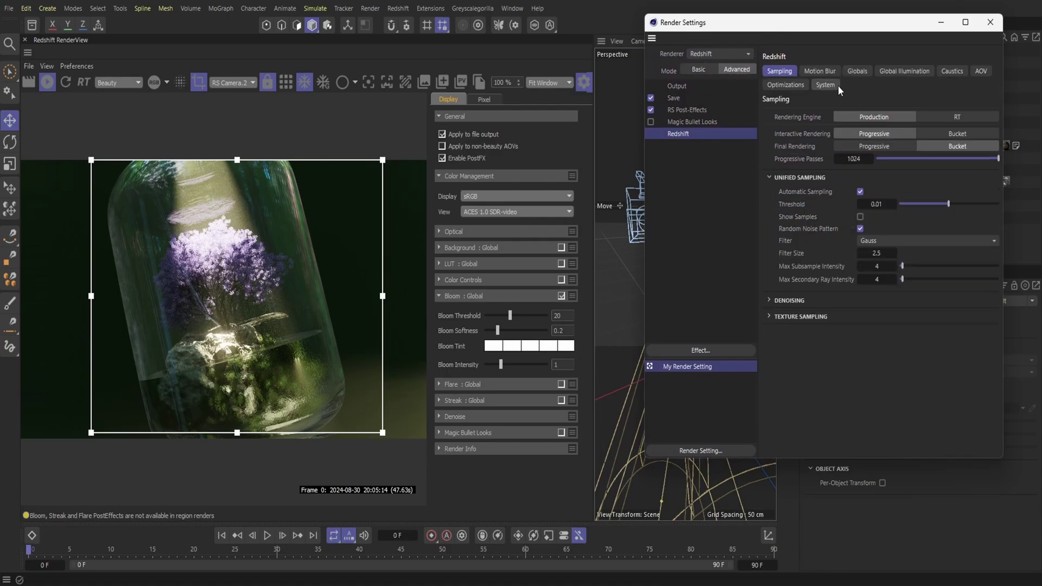
pyautogui.click(904, 71)
pyautogui.click(939, 154)
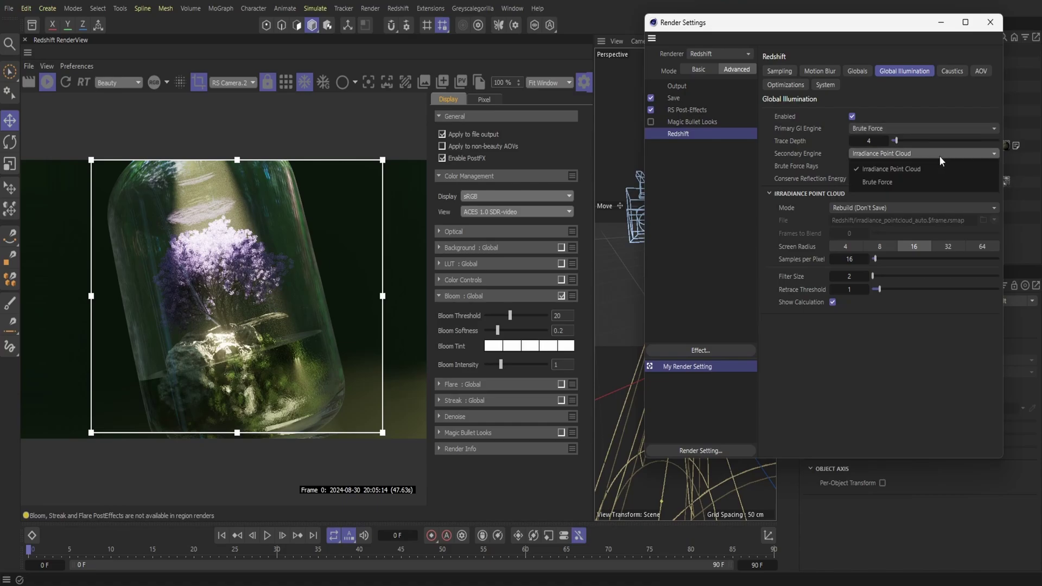
pyautogui.click(934, 182)
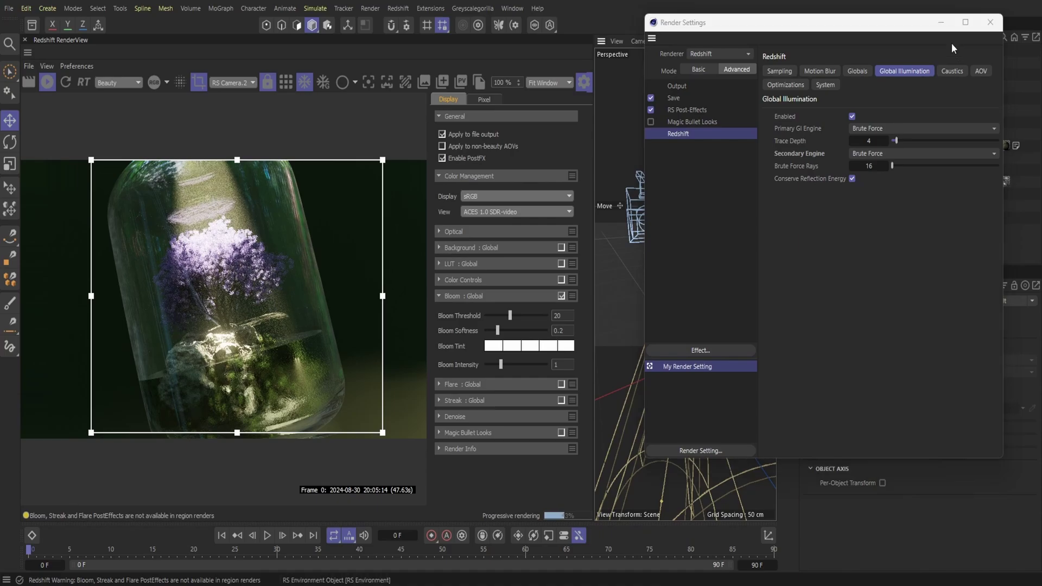
pyautogui.click(940, 22)
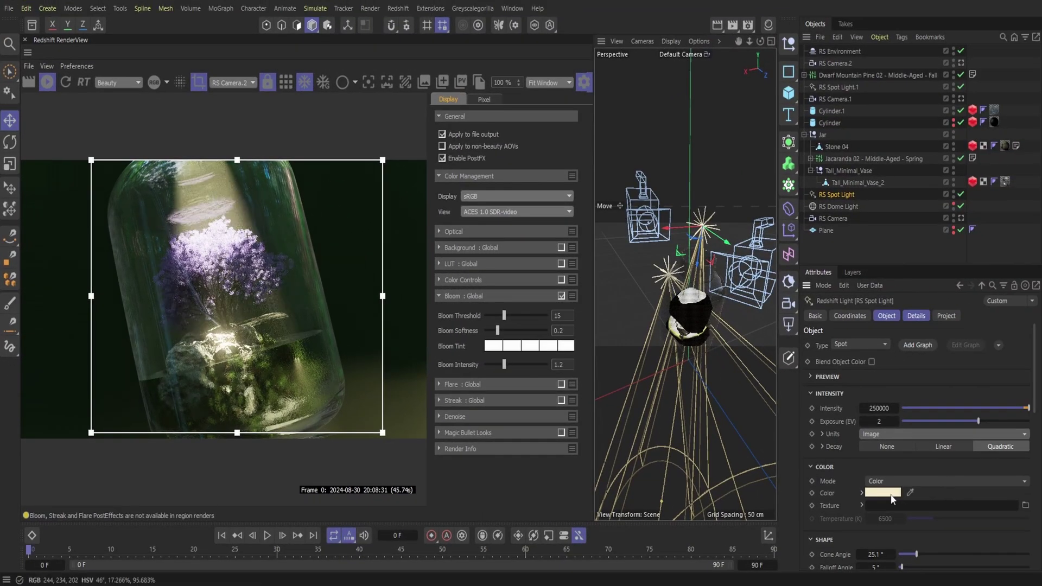
# Change the RS Spot Light's color to near-white RGB 253, 251, 244 and hide RS Environment from the viewport and render.
pyautogui.click(884, 495)
pyautogui.moveTo(776, 497); pyautogui.dragTo(778, 495)
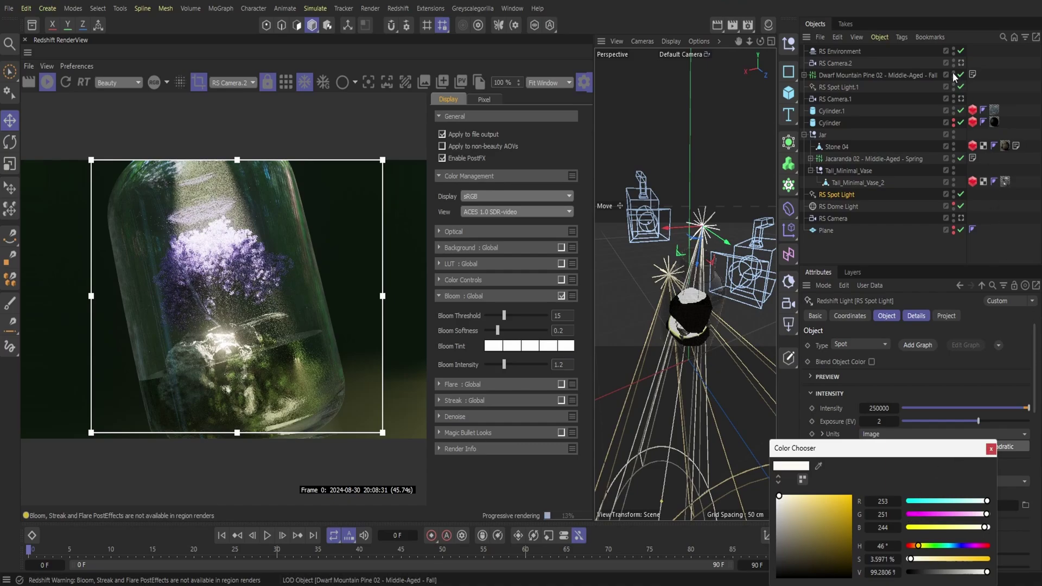
pyautogui.keyDown('alt'); pyautogui.click(954, 49); pyautogui.keyUp('alt')
pyautogui.doubleClick(955, 53)
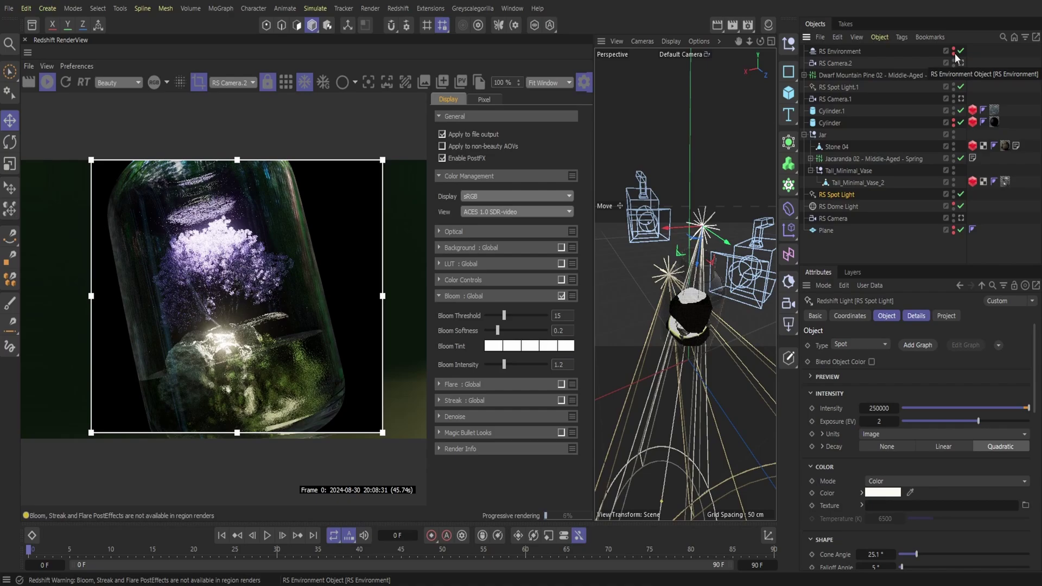
# Turn RS Environment back on for the jar render.
pyautogui.click(954, 54)
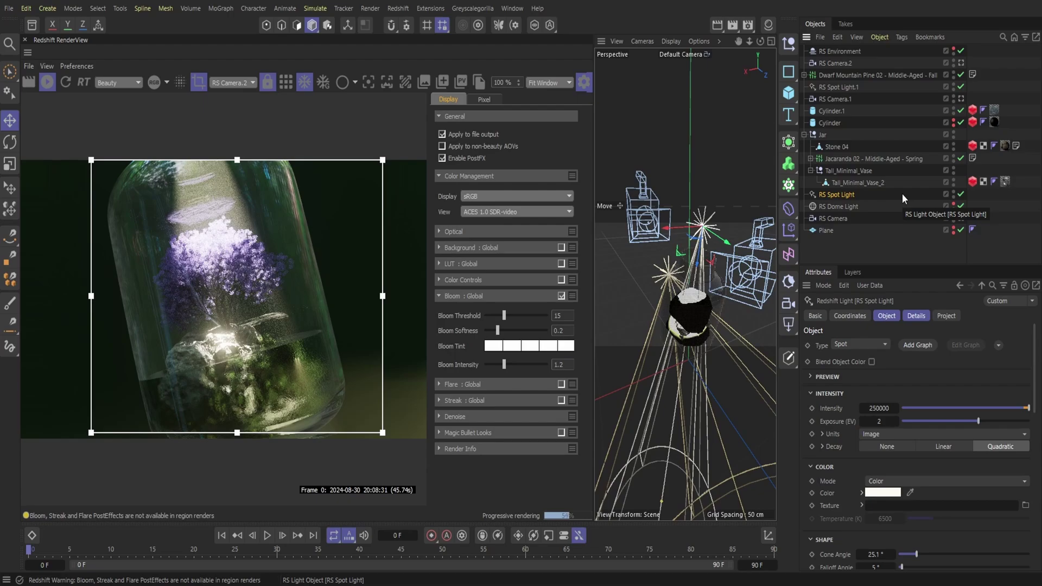
# Set the global illumination Brute Force Rays to 32 and the Trace Depth to 16, after trying a depth of 8.
pyautogui.click(748, 25)
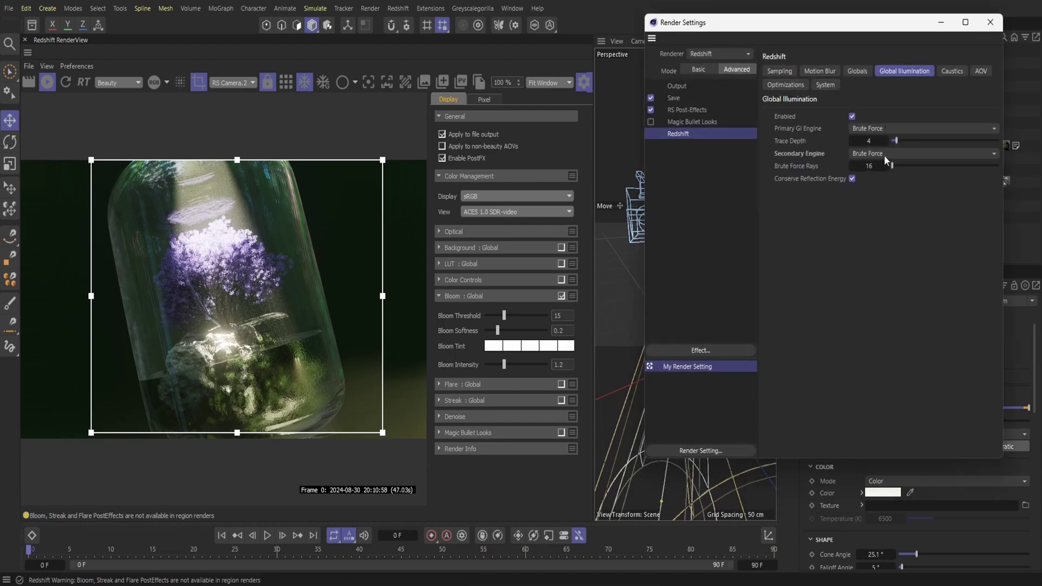
pyautogui.click(868, 165)
pyautogui.write('32')
pyautogui.press('Tab')
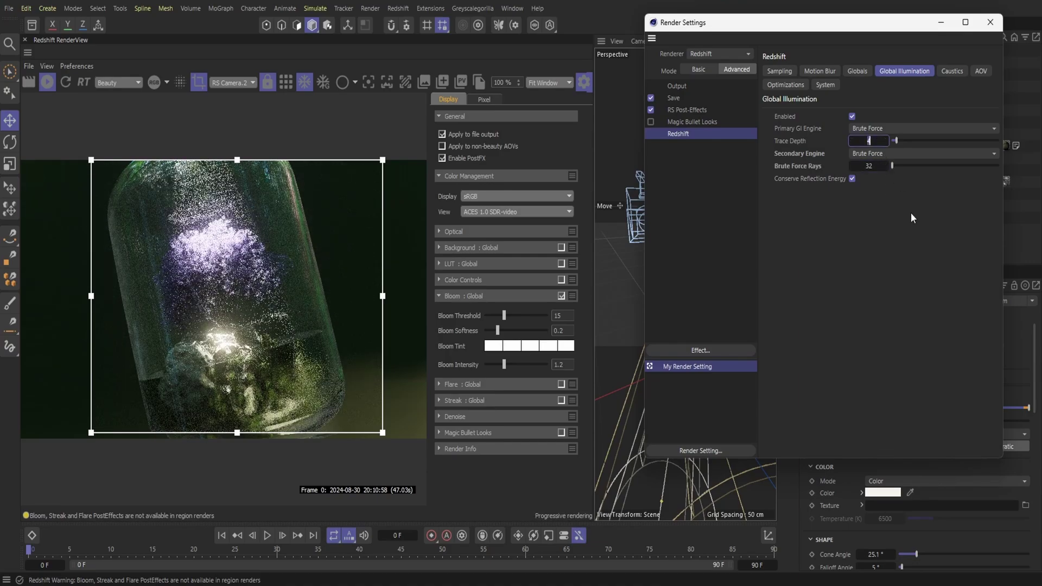
pyautogui.write('8')
pyautogui.press('Return')
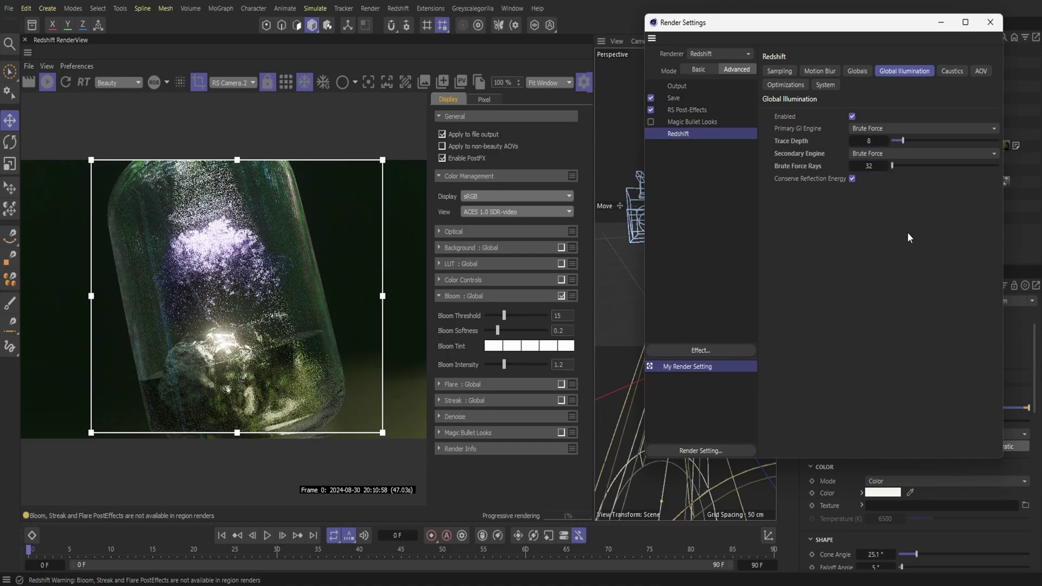
pyautogui.click(870, 141)
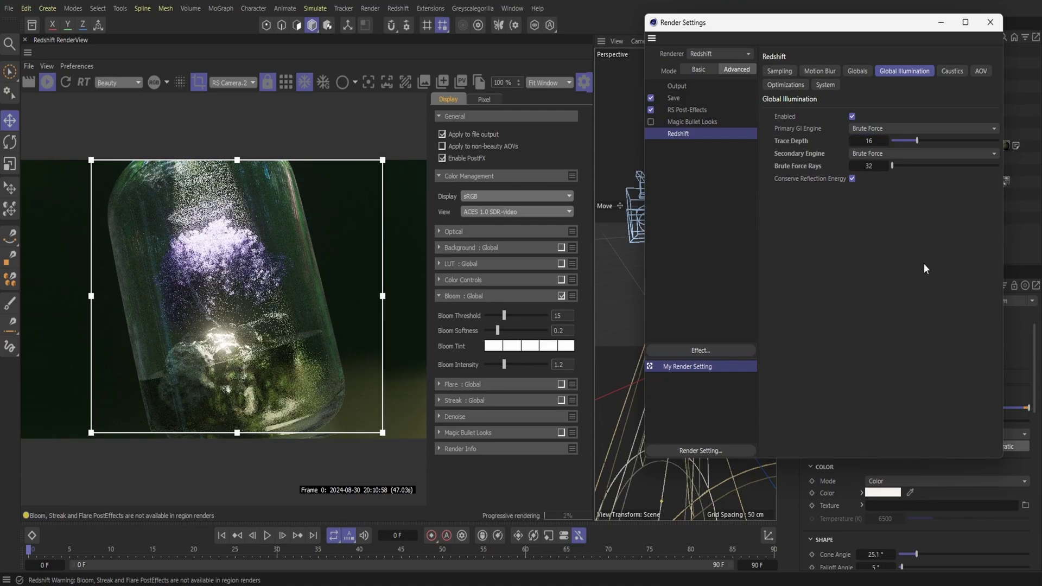
# In the basic Redshift render settings, choose High bucket quality and set Combined Depth to 16 and Transparency Depth to 32.
pyautogui.click(704, 70)
pyautogui.click(944, 108)
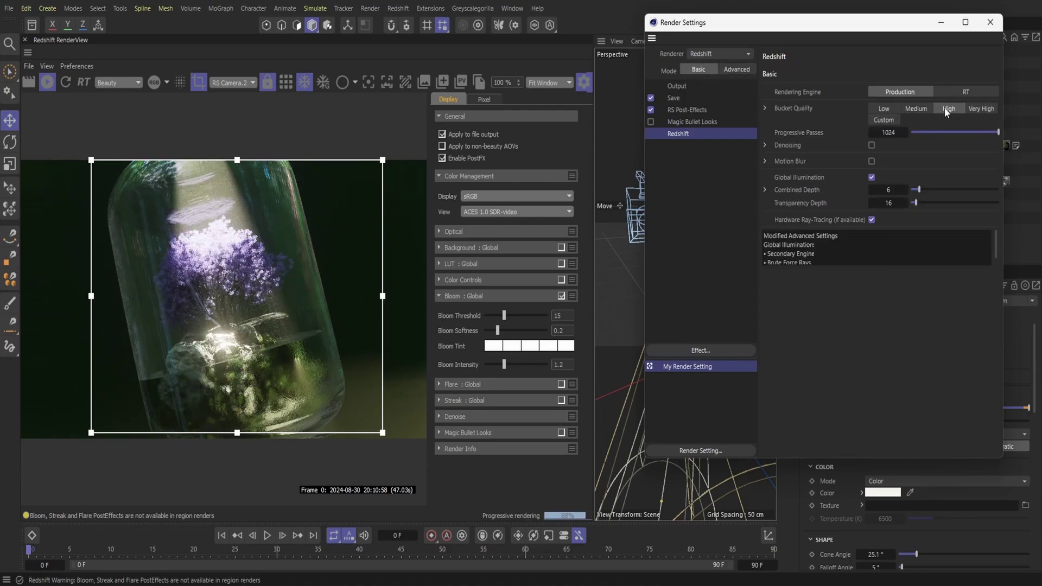
pyautogui.click(888, 190)
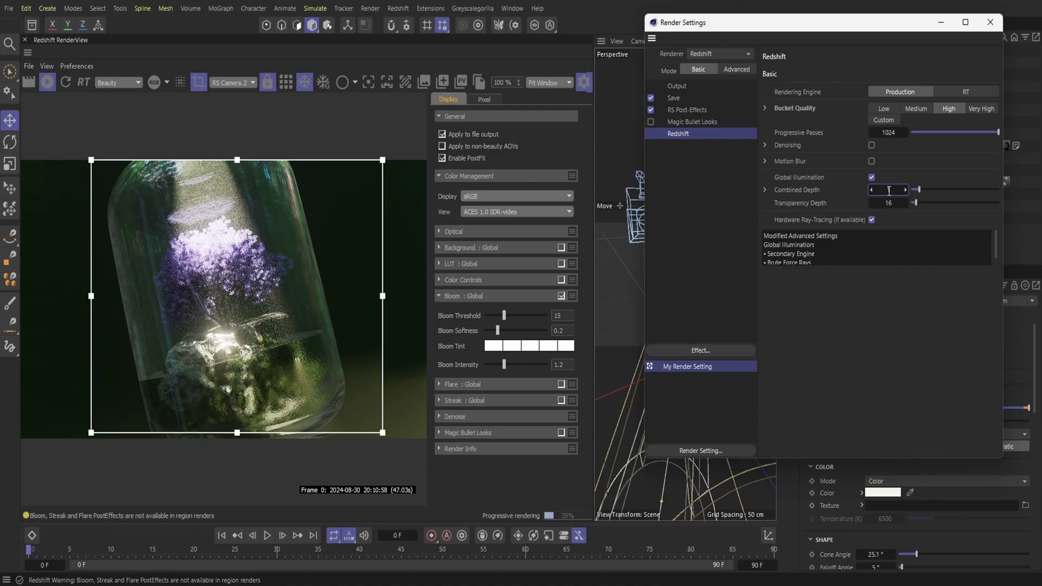
pyautogui.click(888, 203)
pyautogui.write('32')
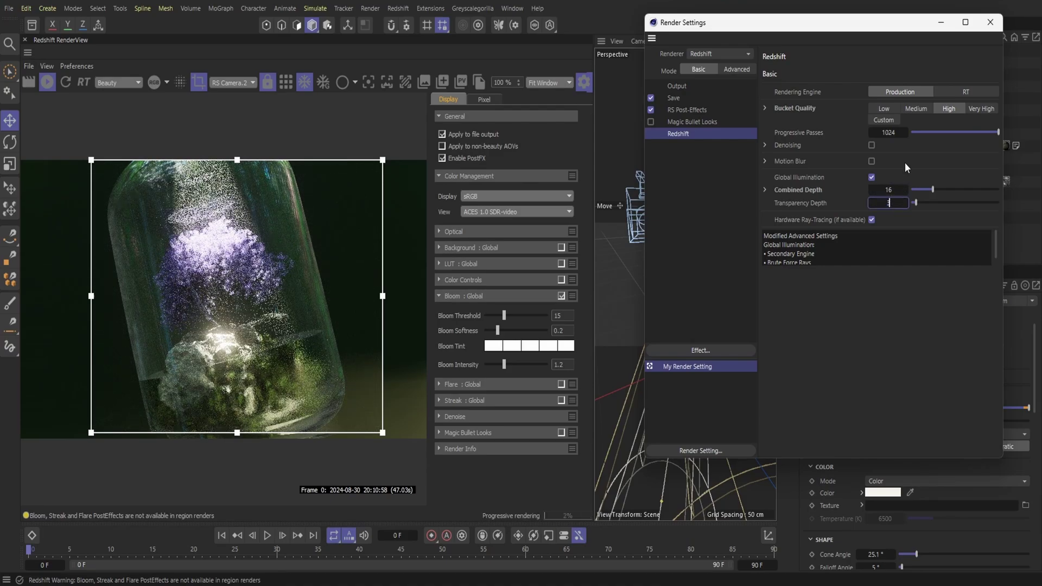
pyautogui.press('Return')
pyautogui.click(990, 22)
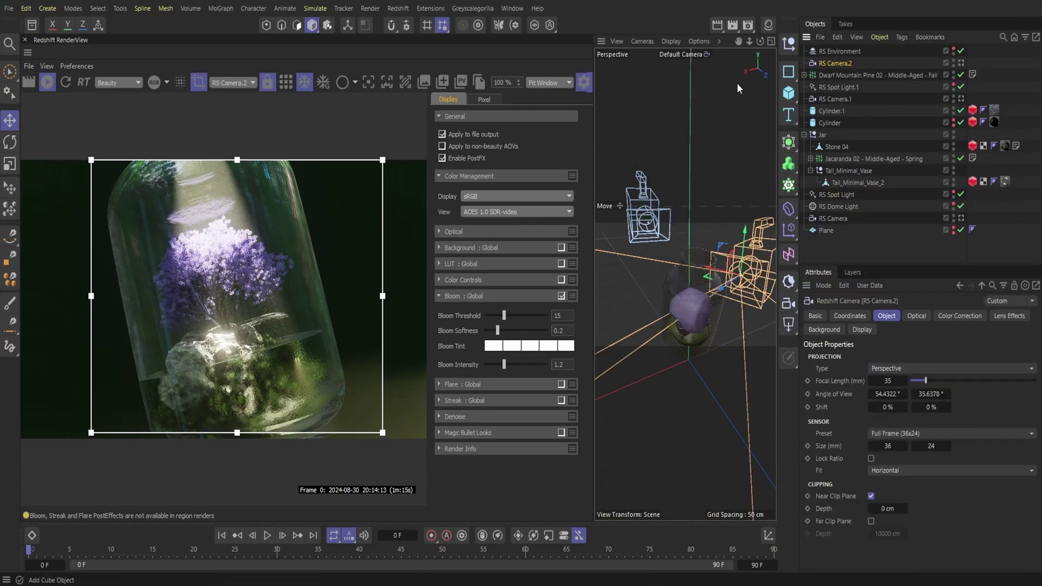
# View the scene through RS Camera.2 and try its exposure at 1 and at -1 EV.
pyautogui.click(666, 53)
pyautogui.click(685, 84)
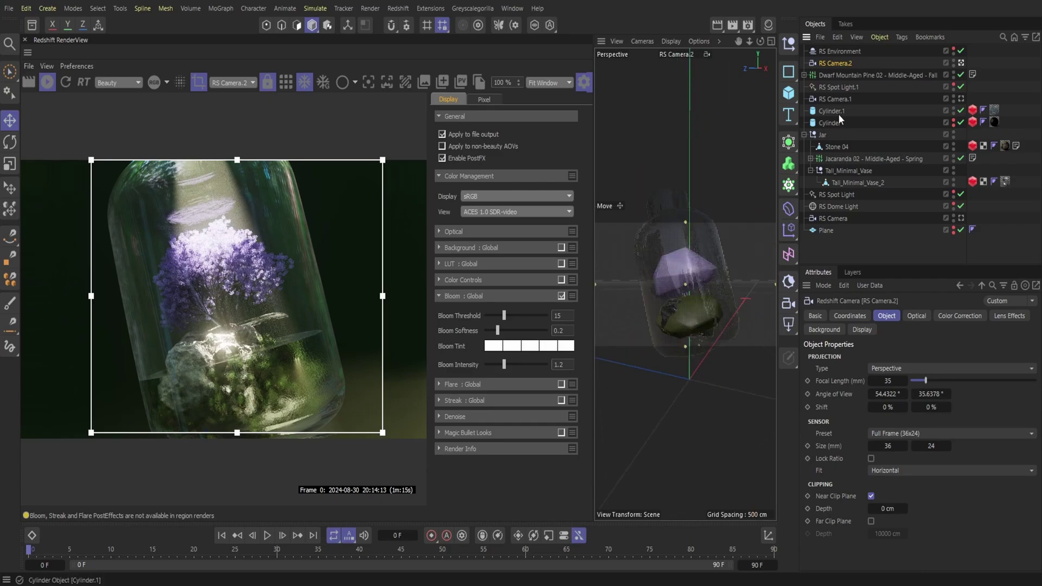
pyautogui.click(922, 317)
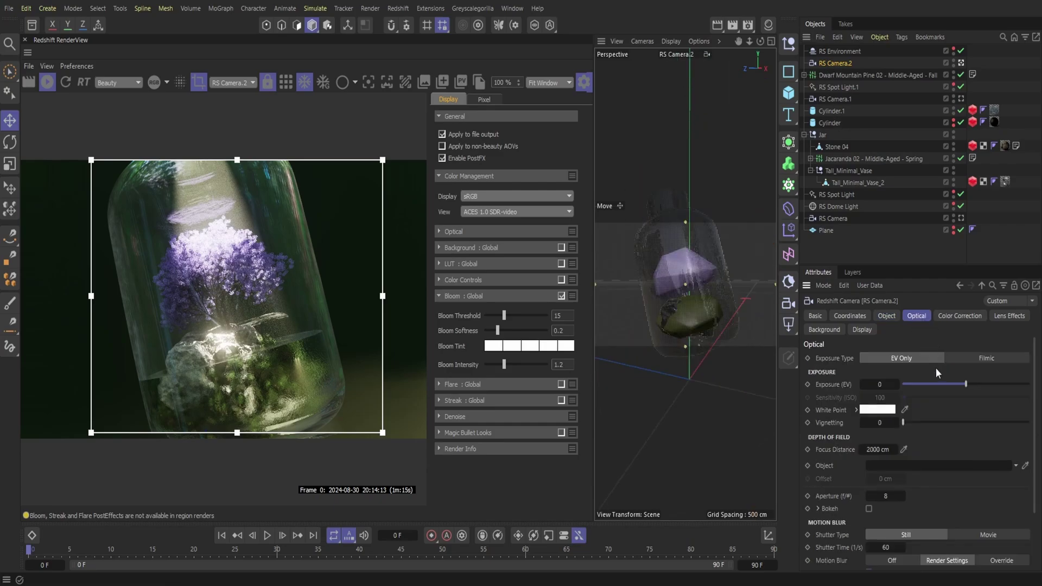
pyautogui.click(880, 385)
pyautogui.write('1')
pyautogui.press('Return')
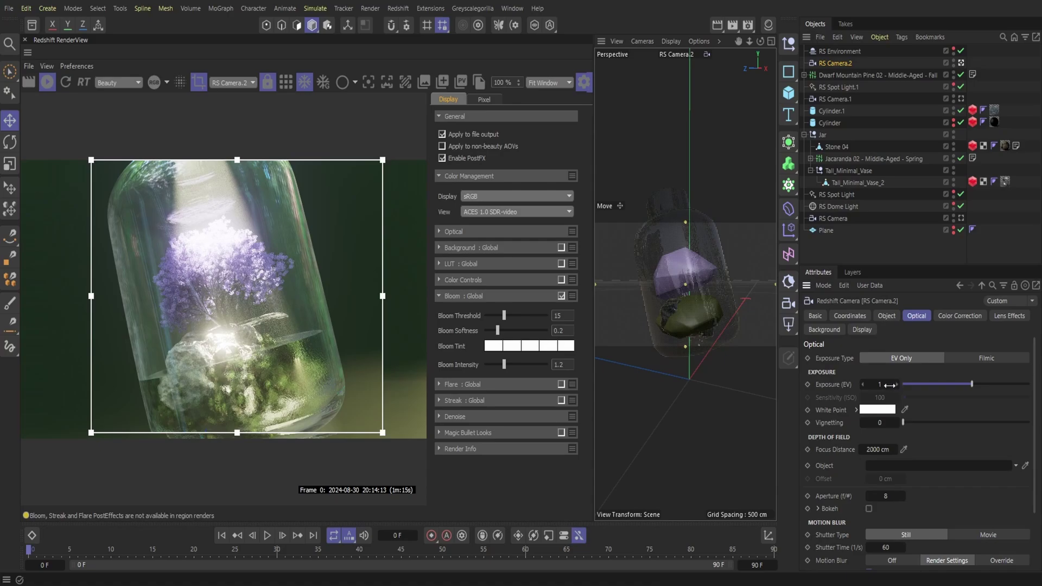
pyautogui.click(894, 380)
pyautogui.write('-1')
pyautogui.press('Return')
pyautogui.click(895, 378)
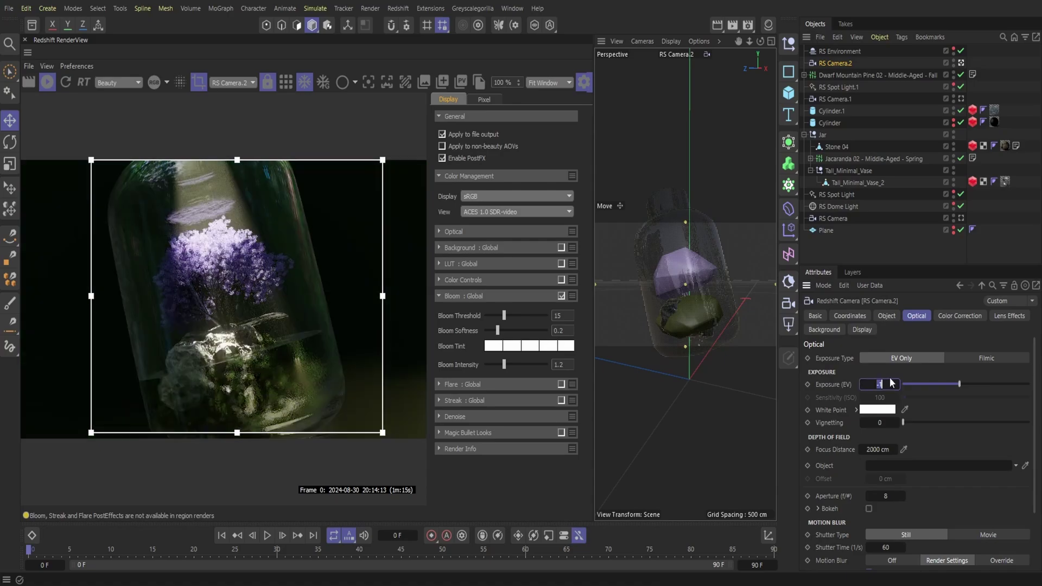
# Try full vignetting on RS Camera.2, return it to 0 and reset the camera's exposure.
pyautogui.click(1029, 422)
pyautogui.click(902, 423)
pyautogui.click(883, 384)
pyautogui.write('09')
pyautogui.press('Return')
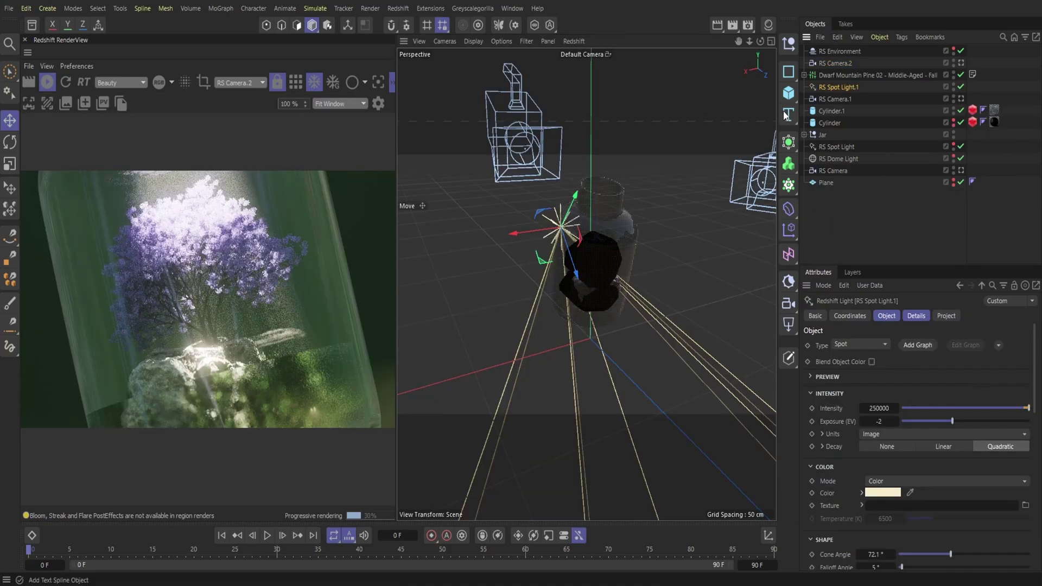
# Add a new plane to the jar scene and save the project.
pyautogui.moveTo(789, 93); pyautogui.dragTo(834, 132)
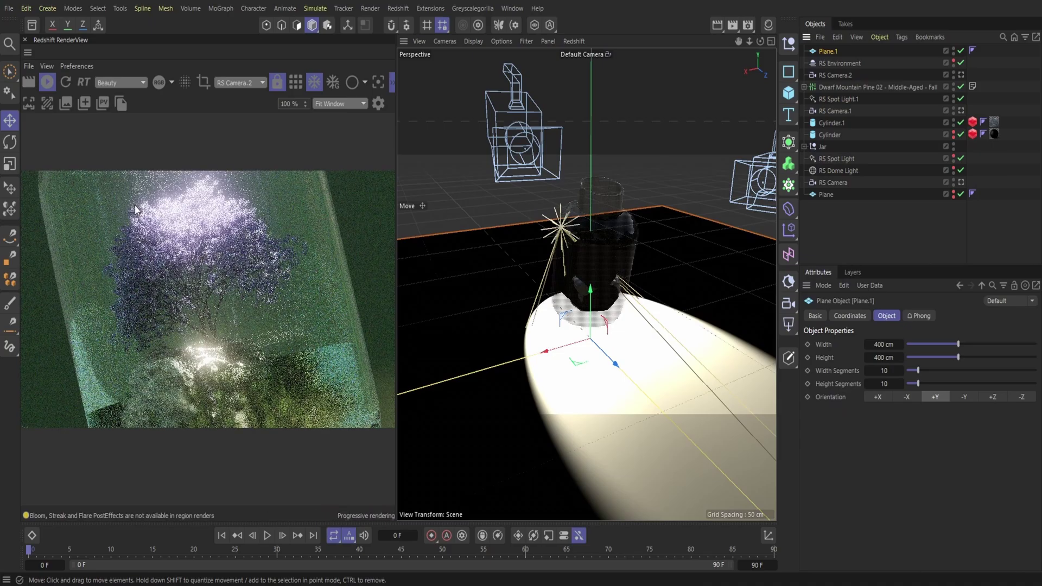
pyautogui.click(9, 8)
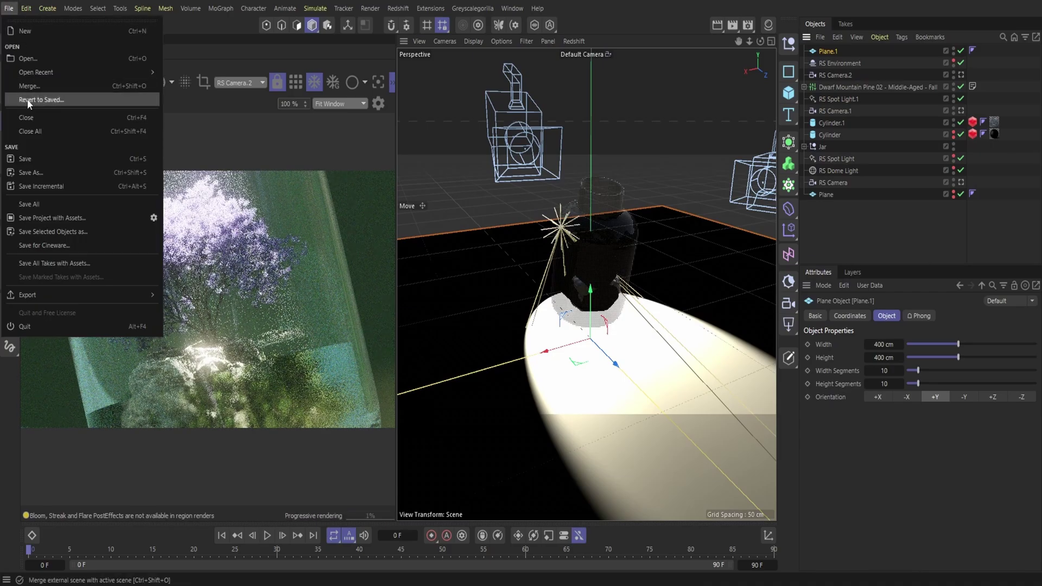
pyautogui.click(27, 157)
# Rotate the new plane upright and activate the Move tool.
pyautogui.press('r')
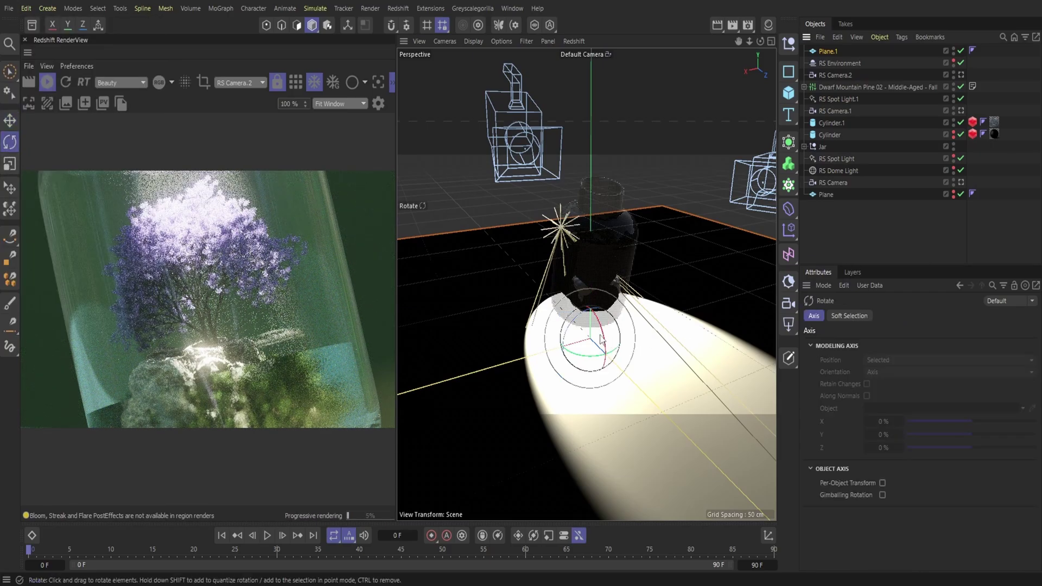
pyautogui.moveTo(633, 330); pyautogui.dragTo(611, 472)
pyautogui.press('e')
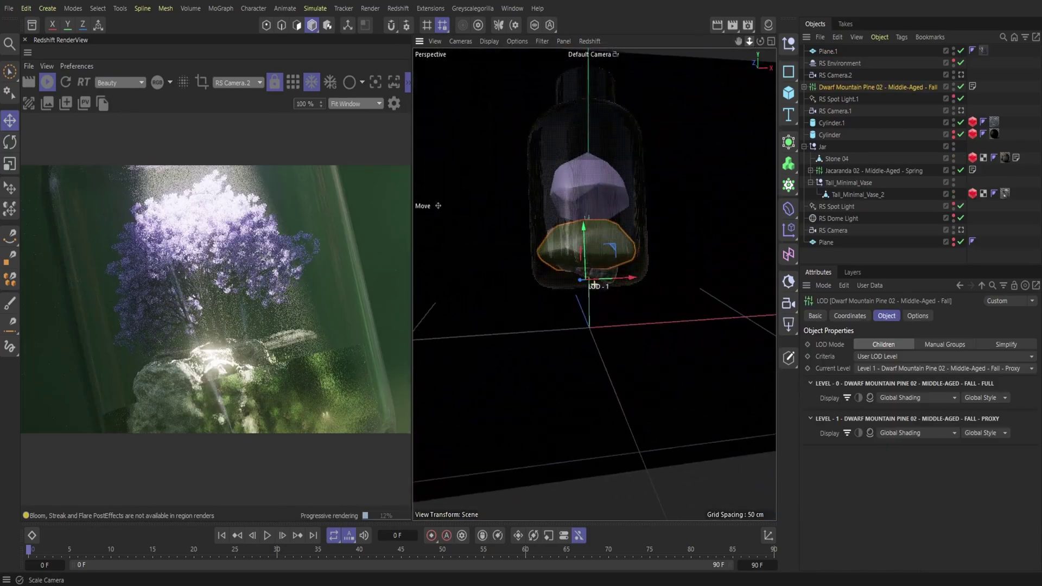
# Duplicate RS Spot Light.1 by copying and pasting it in the object list.
pyautogui.click(838, 99)
pyautogui.click(836, 38)
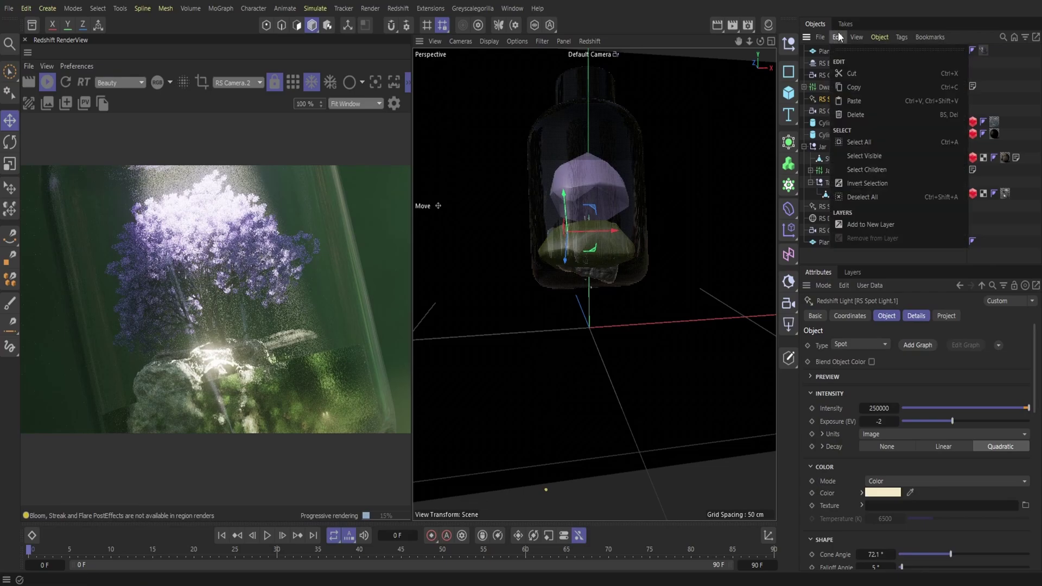
pyautogui.click(854, 88)
pyautogui.click(836, 39)
pyautogui.click(854, 102)
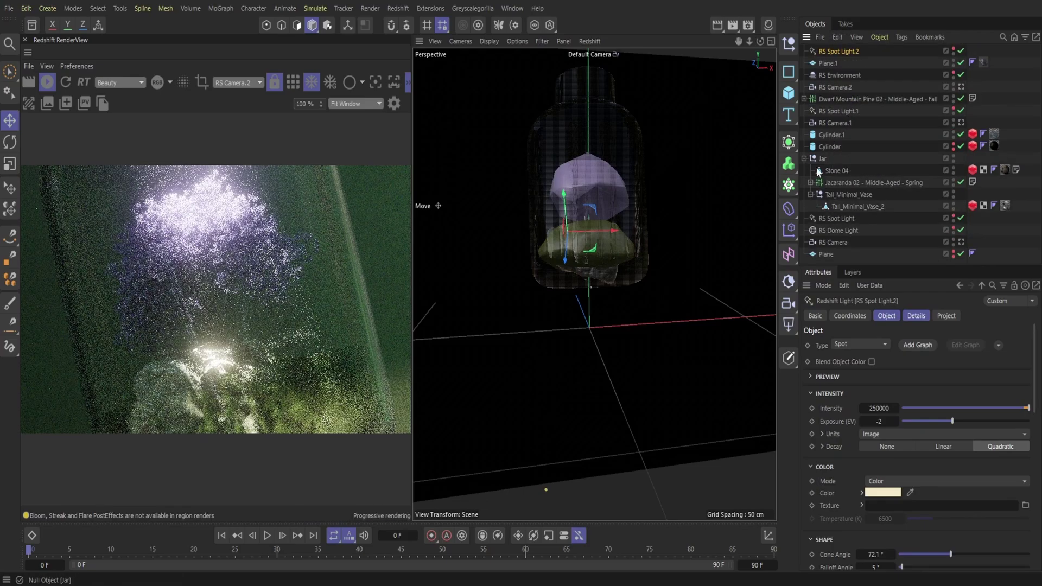
# Unhide the duplicated spot light in the viewport and reposition it beside the lower part of the jar.
pyautogui.moveTo(567, 256); pyautogui.dragTo(569, 226)
pyautogui.click(953, 49)
pyautogui.moveTo(760, 42); pyautogui.dragTo(738, 79)
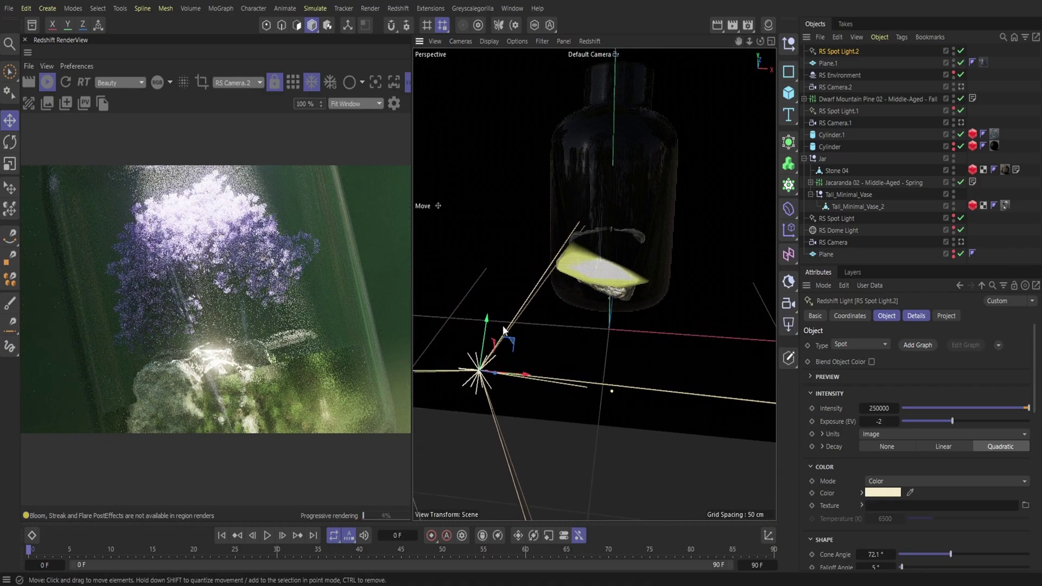
pyautogui.moveTo(492, 338); pyautogui.dragTo(770, 142)
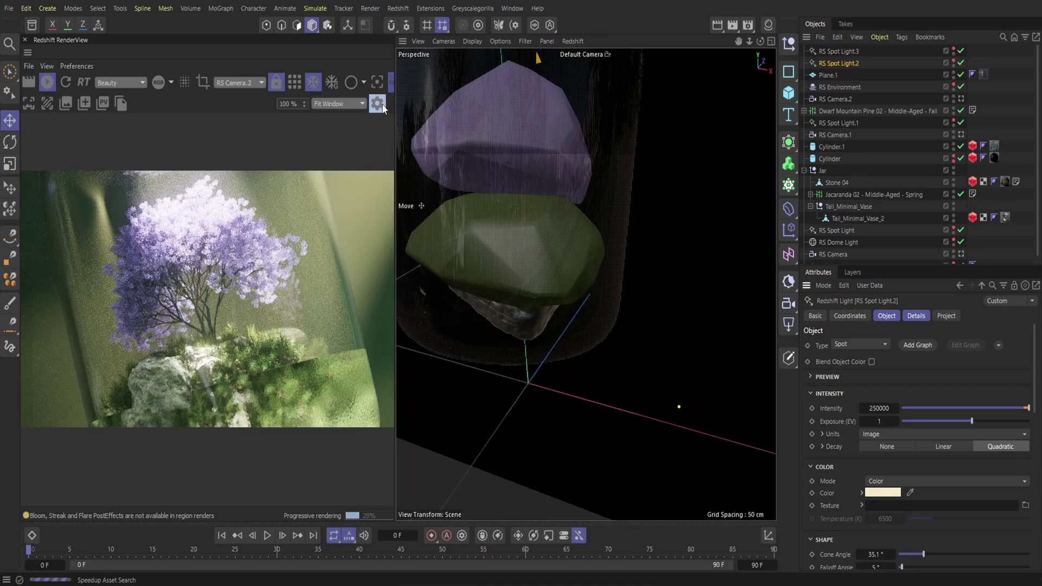
# Show the RenderView's display settings, widen the RenderView and expand the bloom options.
pyautogui.click(377, 103)
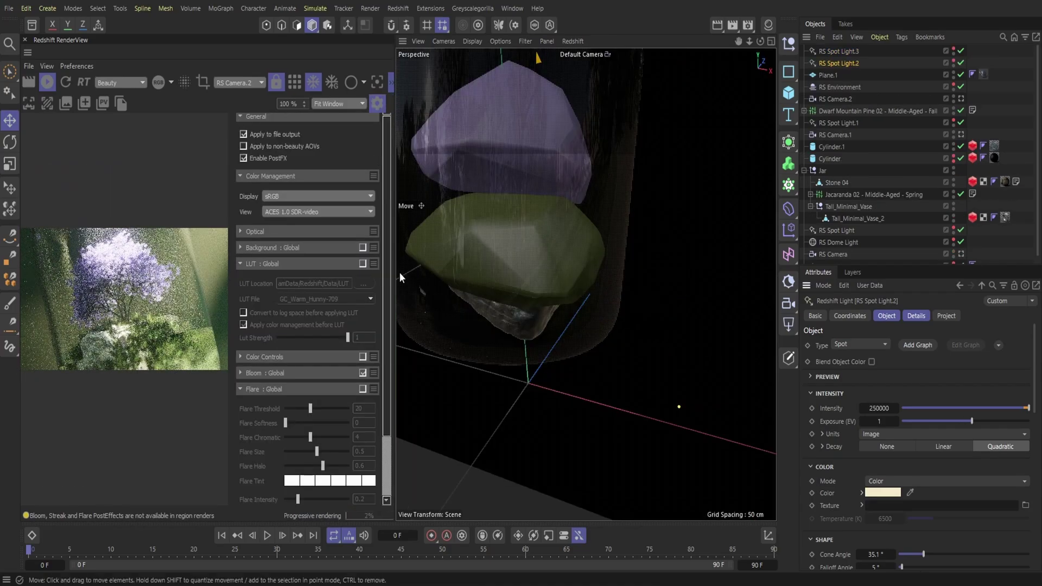
pyautogui.moveTo(395, 273); pyautogui.dragTo(613, 269)
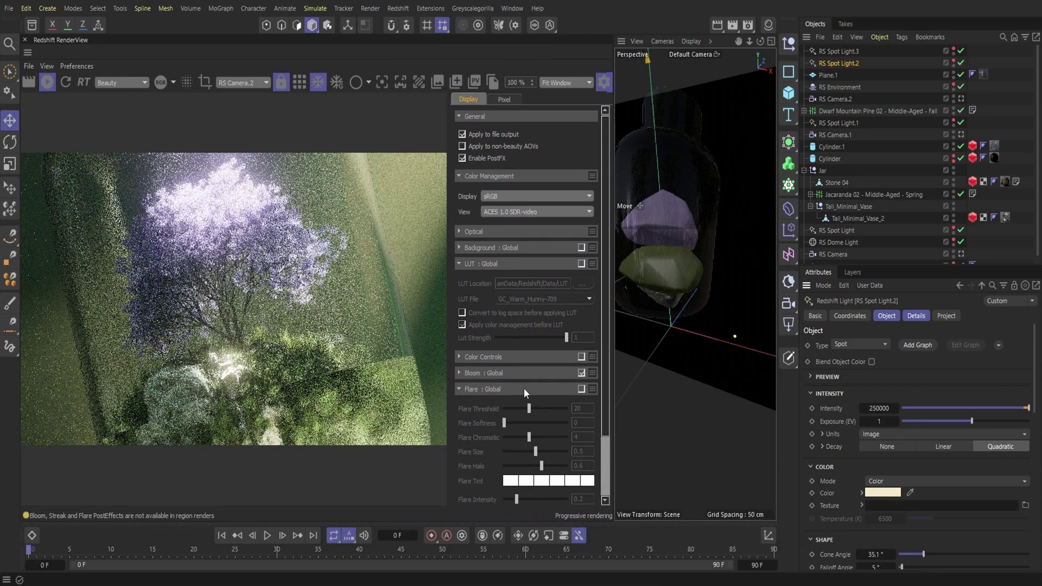
pyautogui.click(517, 375)
# Try a bloom threshold of 10 and set it back to 15.
pyautogui.moveTo(582, 394); pyautogui.dragTo(573, 396)
pyautogui.write('1')
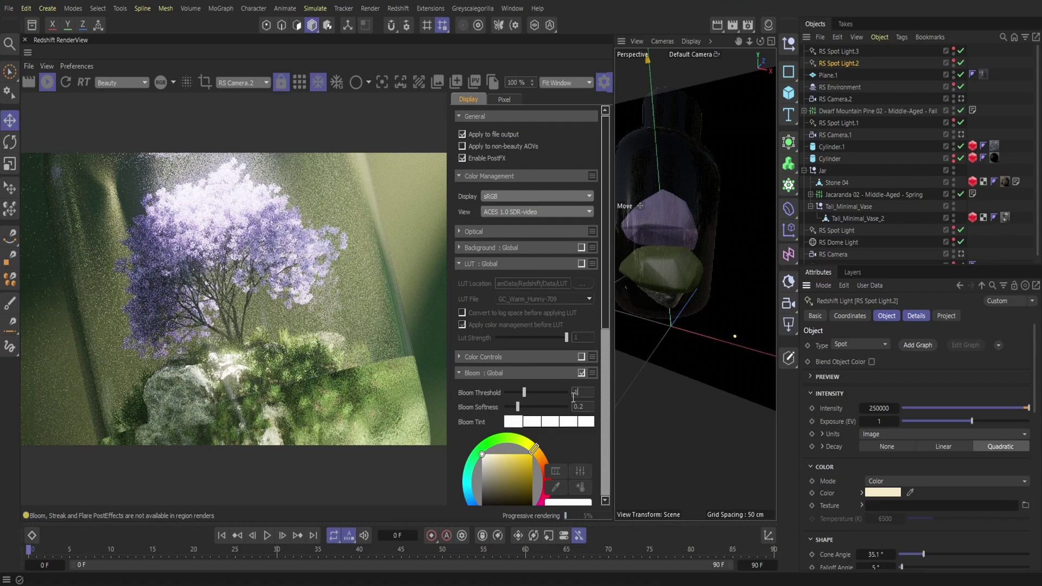
pyautogui.write('0')
pyautogui.press('Return')
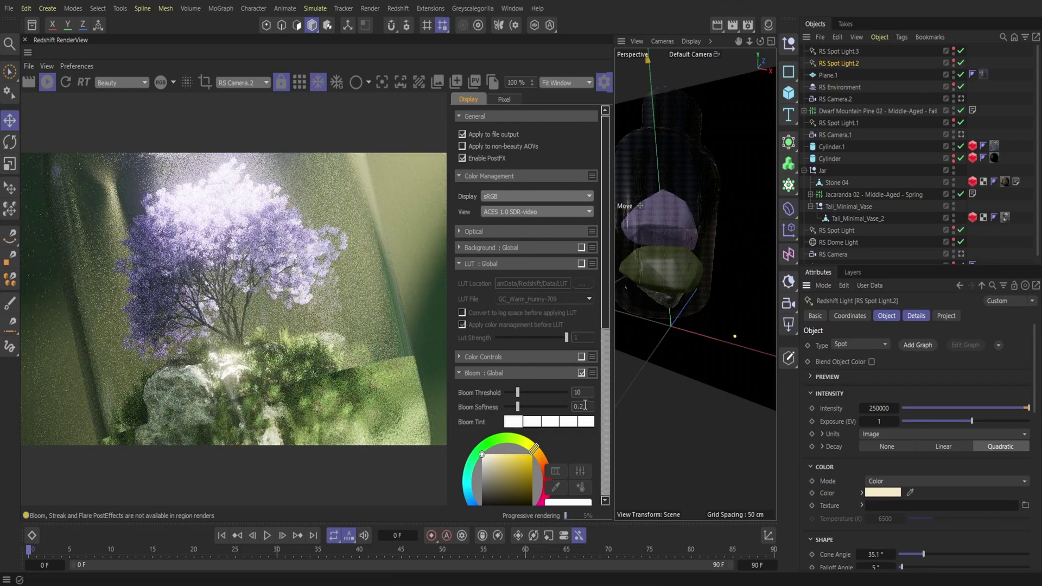
pyautogui.doubleClick(577, 394)
pyautogui.write('15')
pyautogui.press('Return')
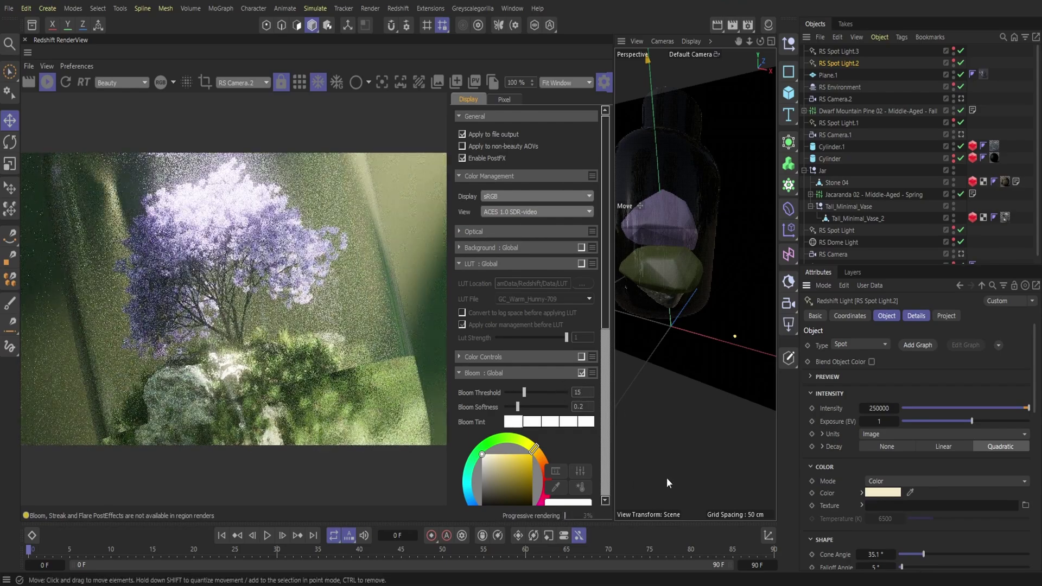
# Set the bloom softness to 0.4 and the bloom intensity to 1.
pyautogui.doubleClick(589, 407)
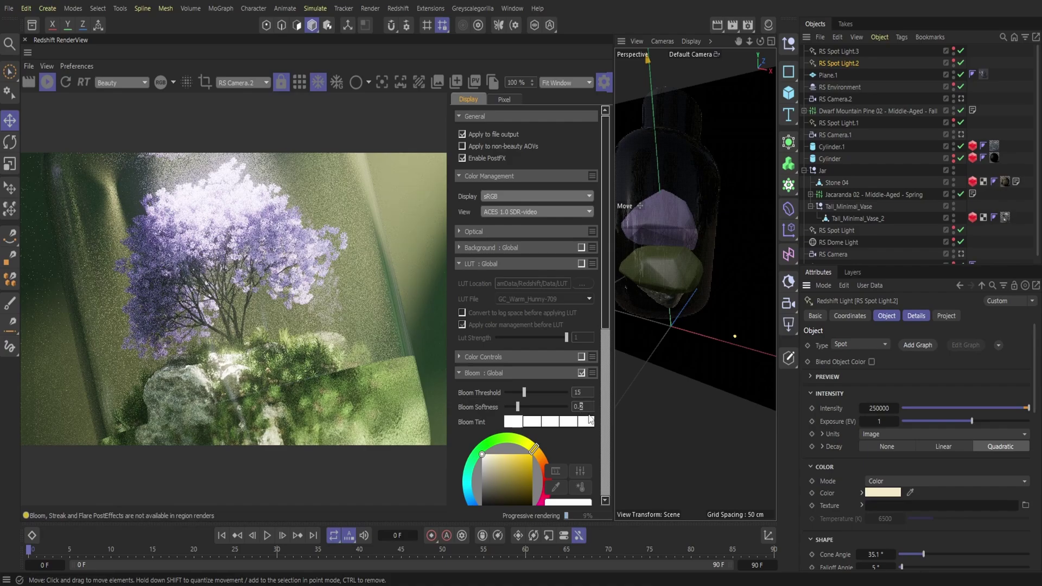
pyautogui.write('4')
pyautogui.press('Return')
pyautogui.scroll(-4, 584, 437)
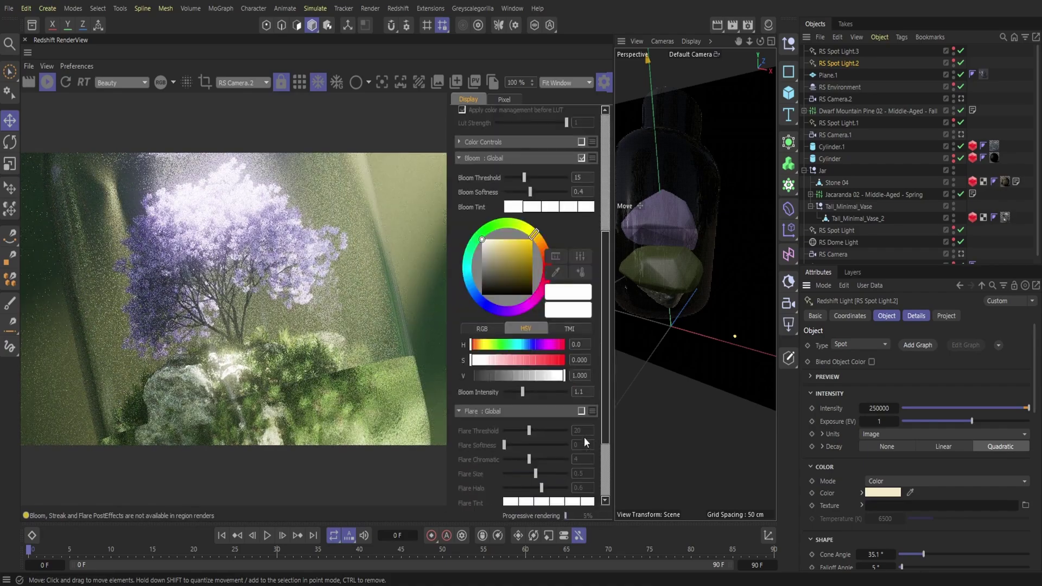
pyautogui.click(587, 391)
pyautogui.write('1')
pyautogui.press('Return')
pyautogui.scroll(3, 562, 312)
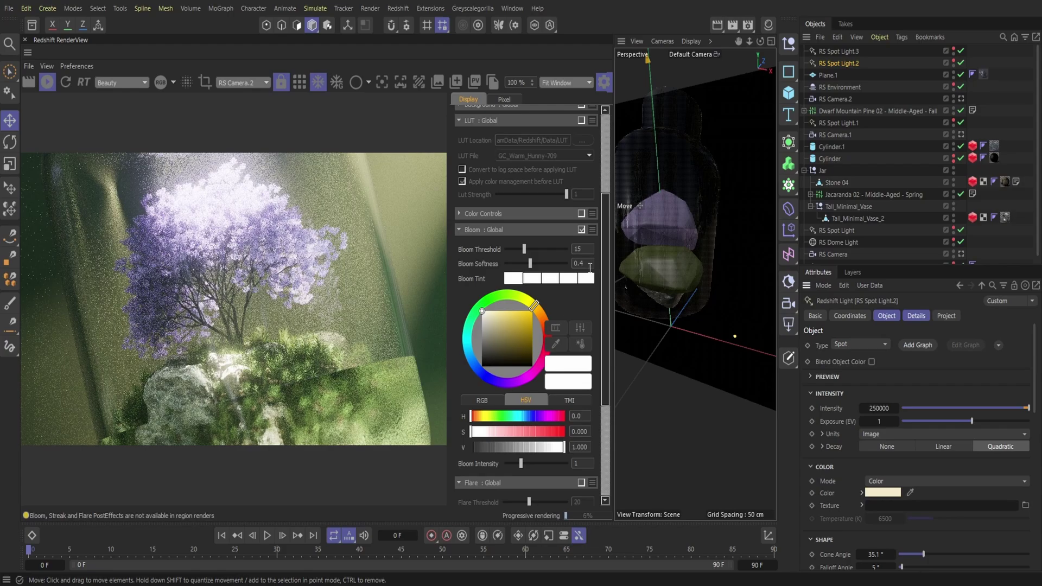
# Test a render region framed around the upper half of the purple tree, and turn region rendering off again.
pyautogui.click(205, 82)
pyautogui.moveTo(241, 380); pyautogui.dragTo(232, 211)
pyautogui.moveTo(429, 214); pyautogui.dragTo(335, 214)
pyautogui.moveTo(30, 214); pyautogui.dragTo(110, 214)
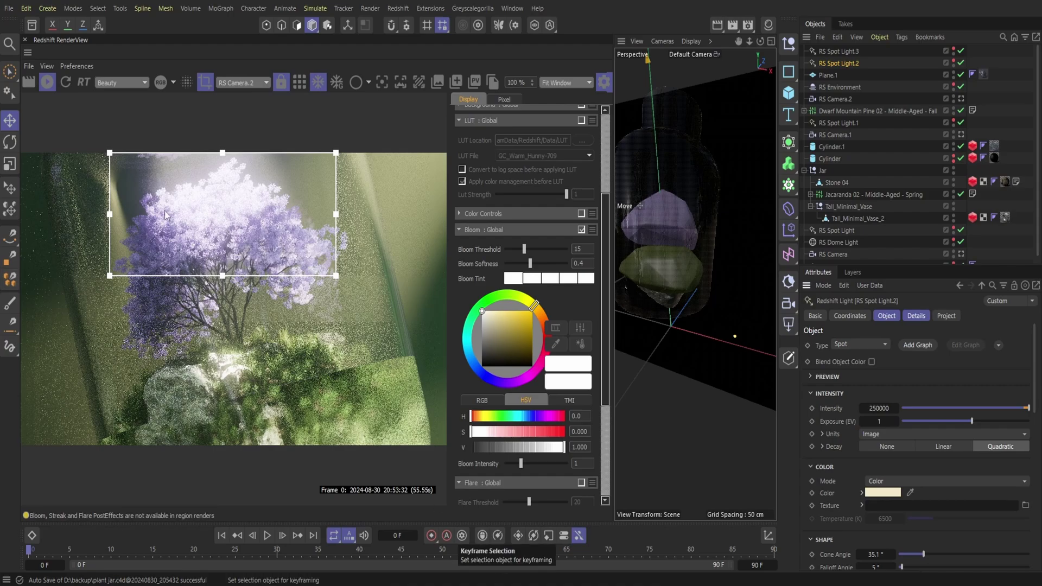
pyautogui.click(206, 83)
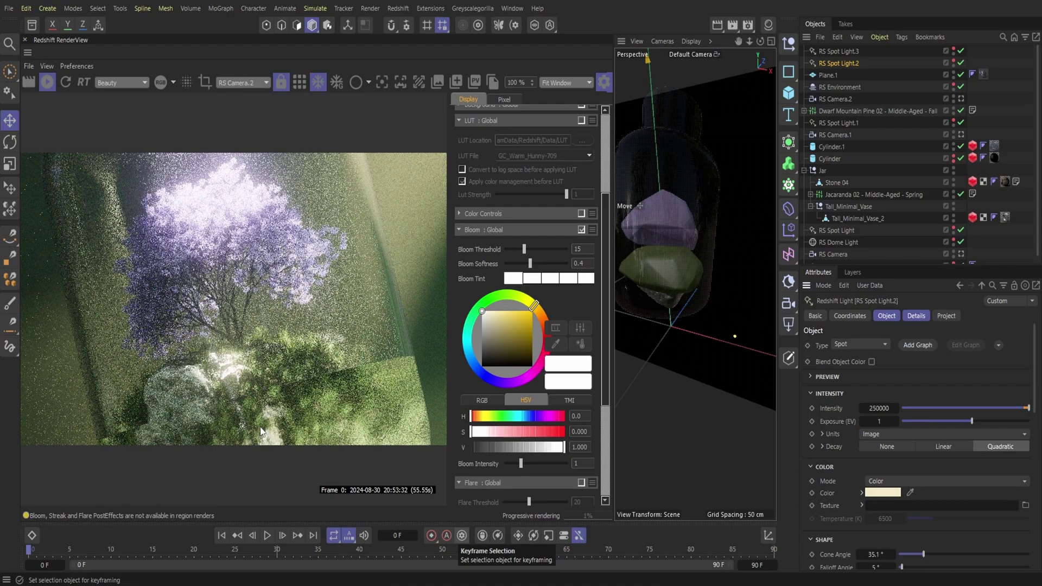